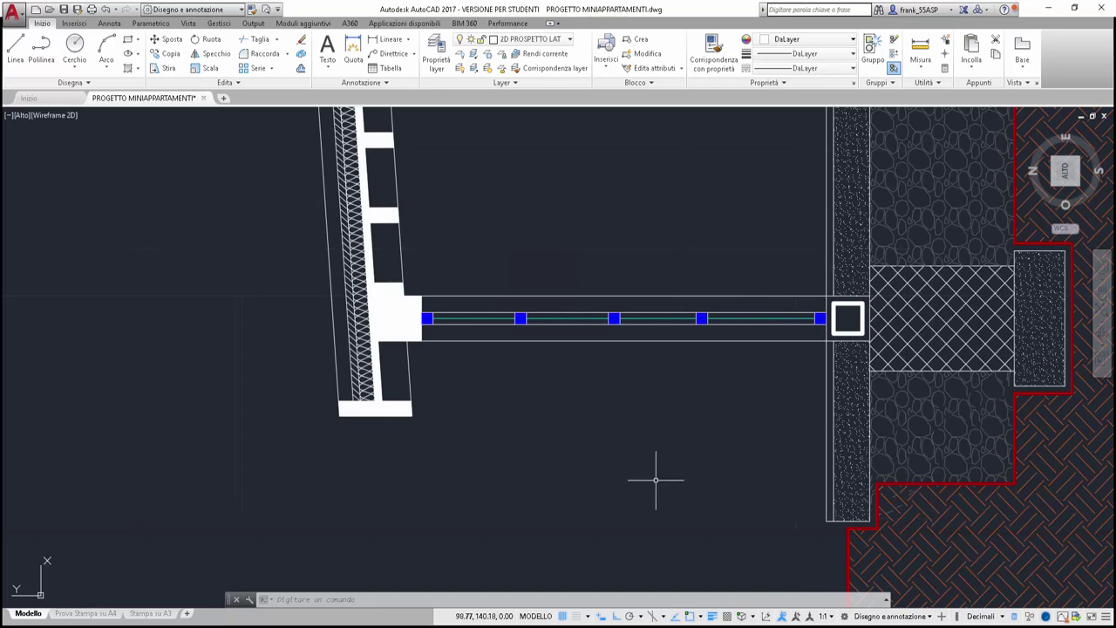
Measure the plan's window opening end to end, reading 2.80
click(921, 51)
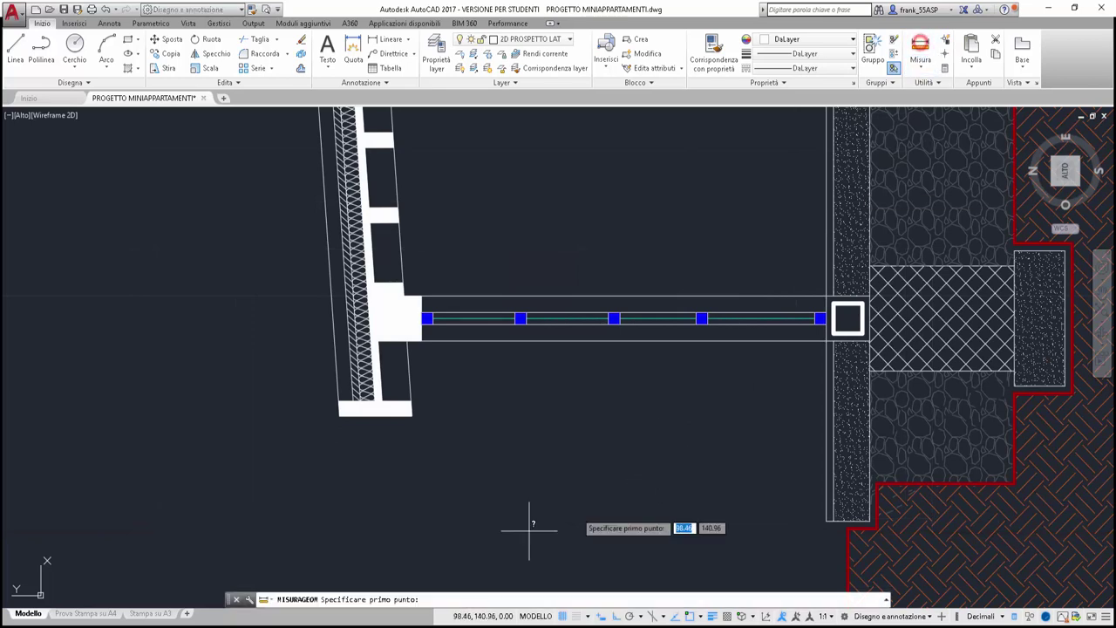
click(421, 338)
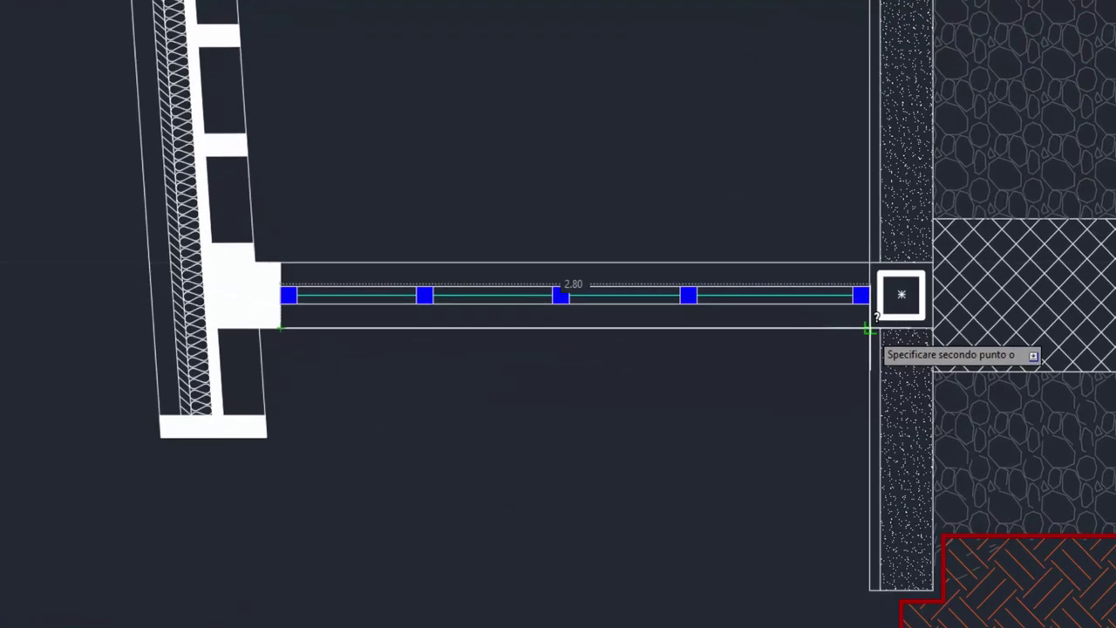
click(870, 328)
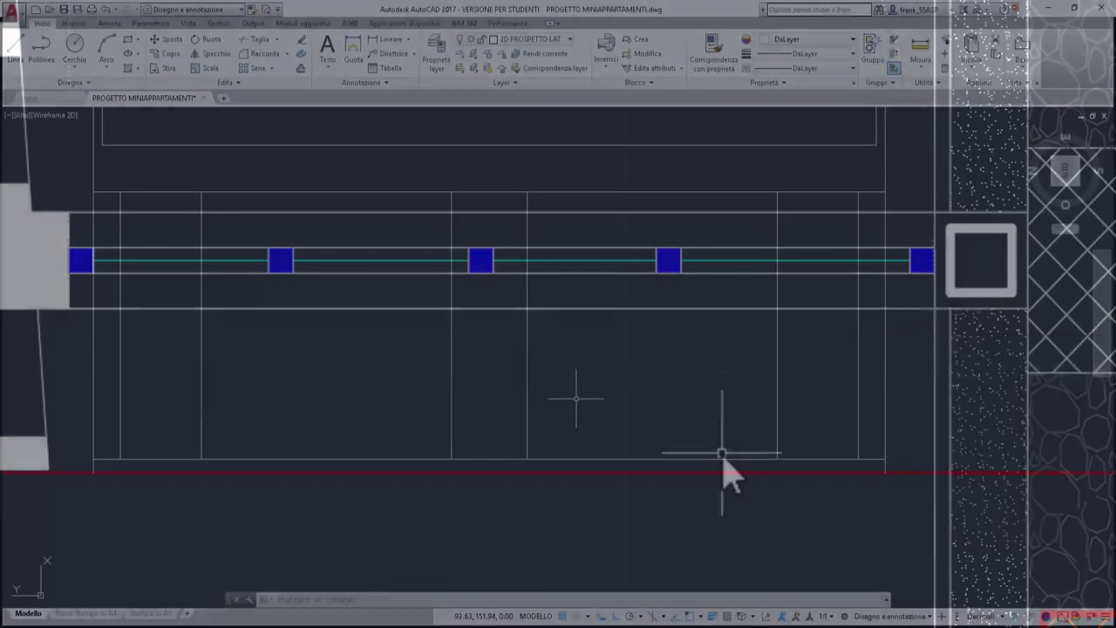
key(Escape)
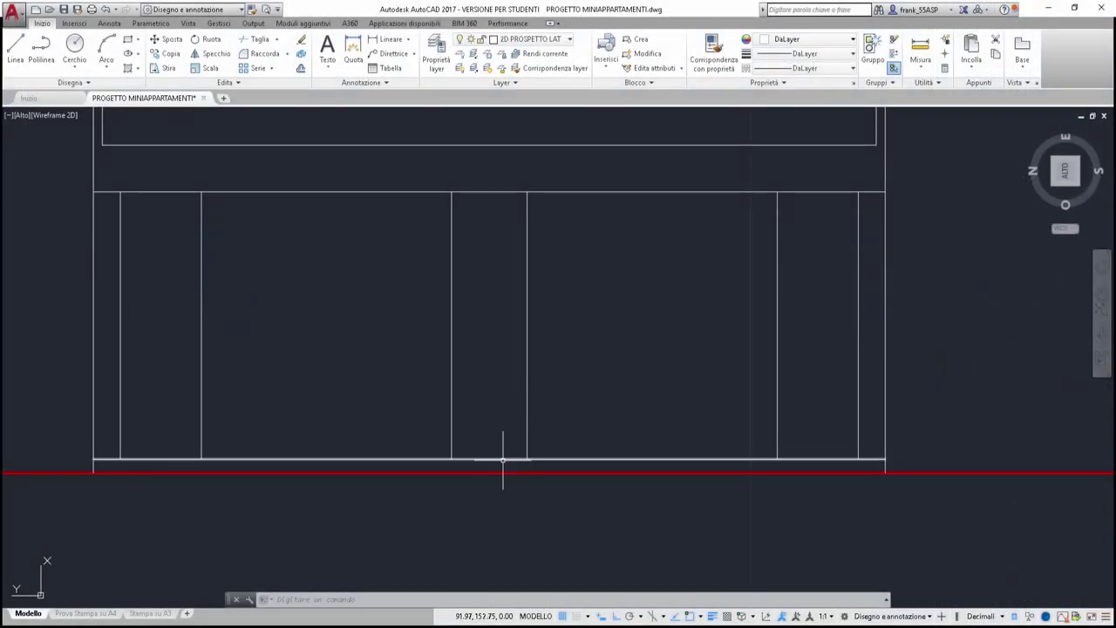
Copy the elevation's bottom line 2.8 upward
click(161, 57)
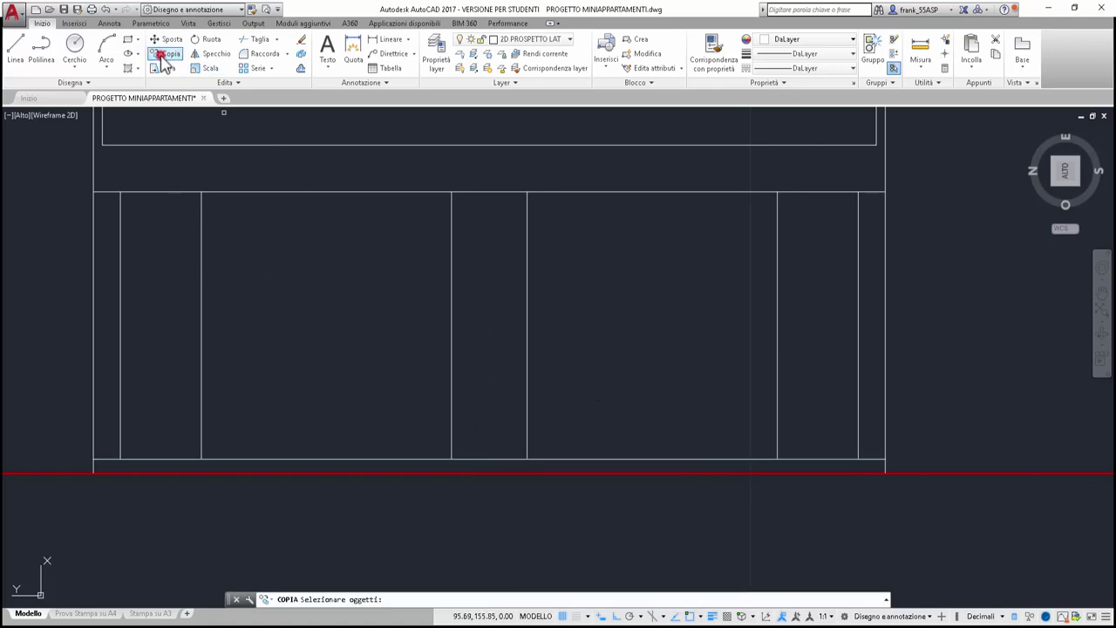
click(464, 458)
key(Return)
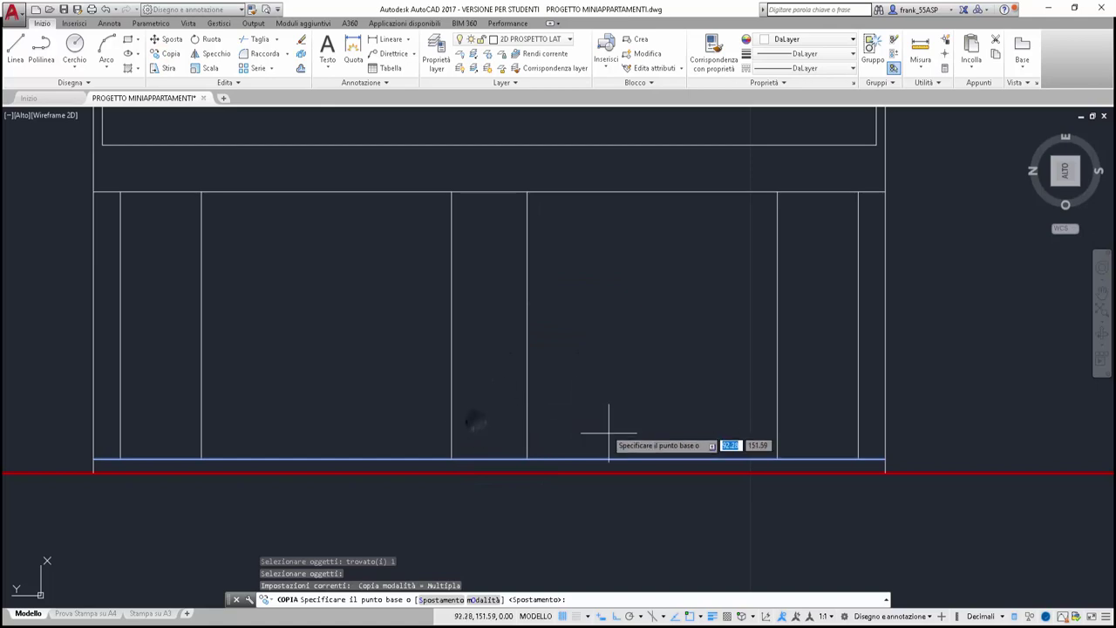
click(581, 424)
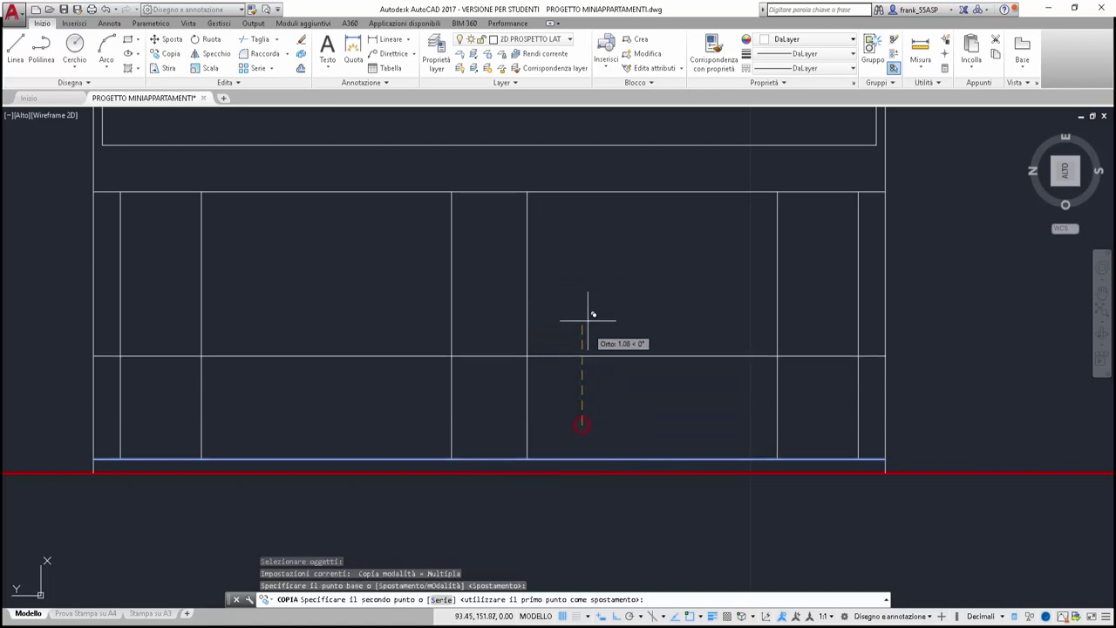
text(2.8)
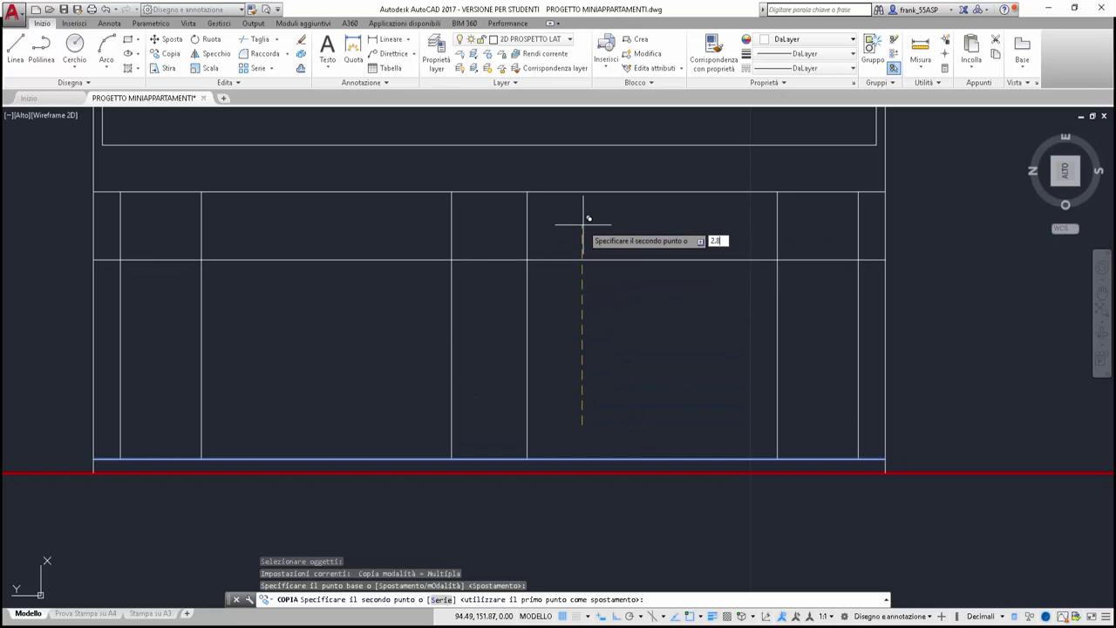
key(Return)
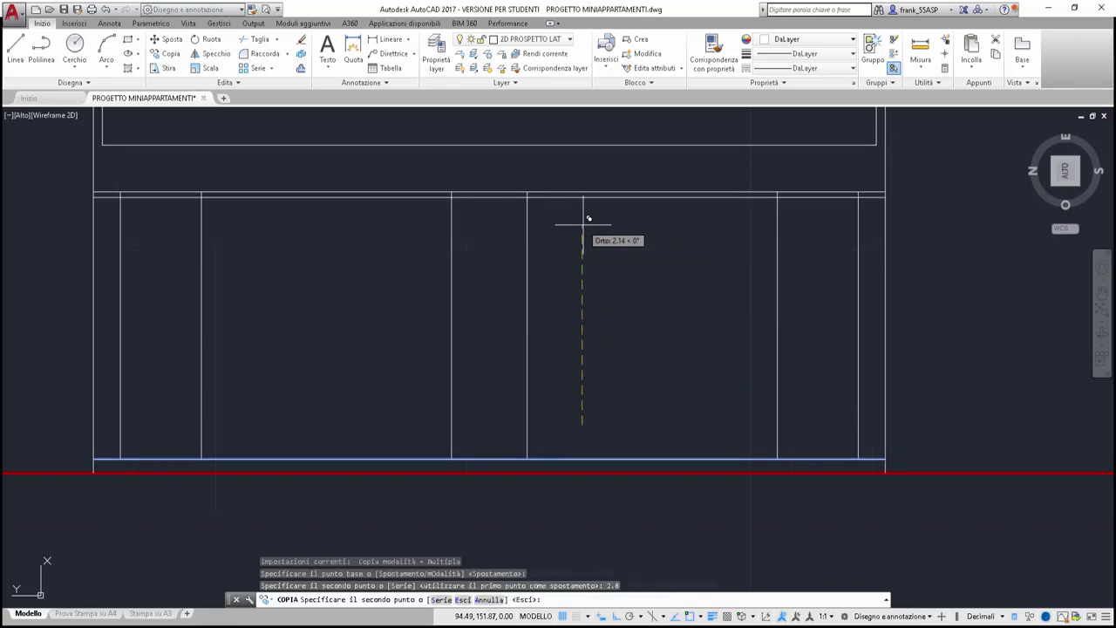
Trim the new line's excess segments using all lines as cutting edges
middle_drag(584, 220, 597, 272)
click(253, 39)
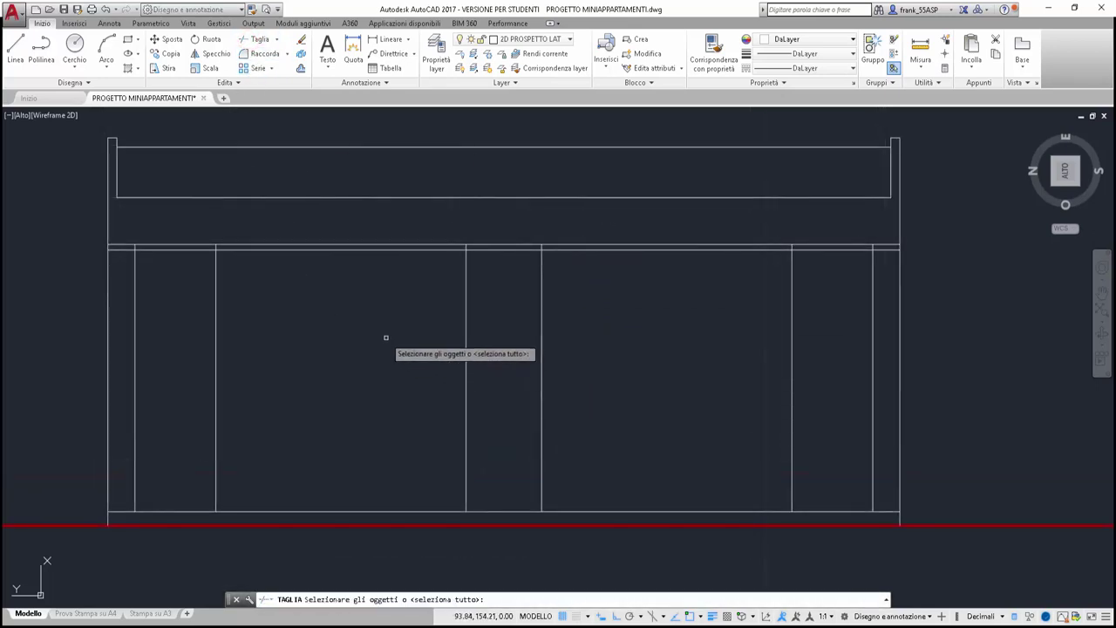
key(Return)
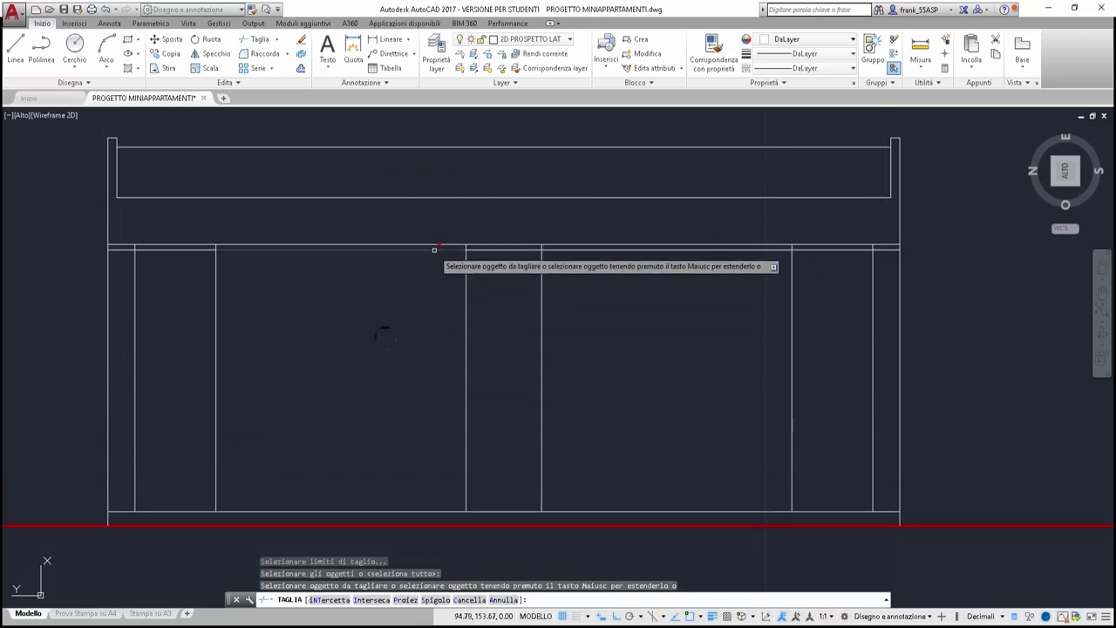
click(434, 250)
click(572, 251)
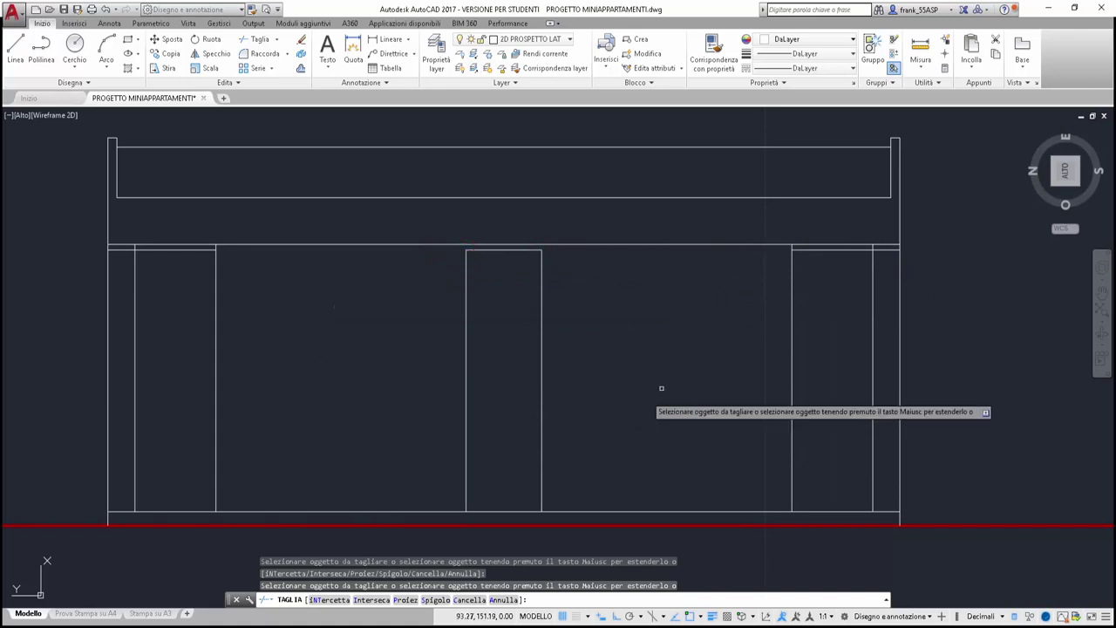
right_click(625, 352)
click(670, 360)
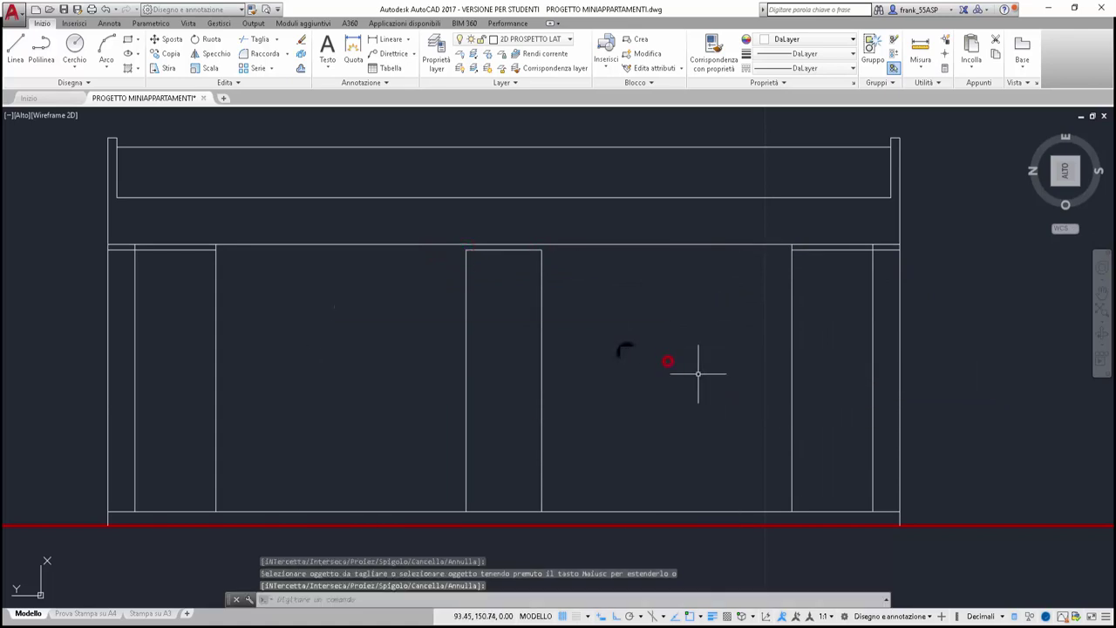
Erase the two short leftover lines on the left and right
click(177, 251)
key(Delete)
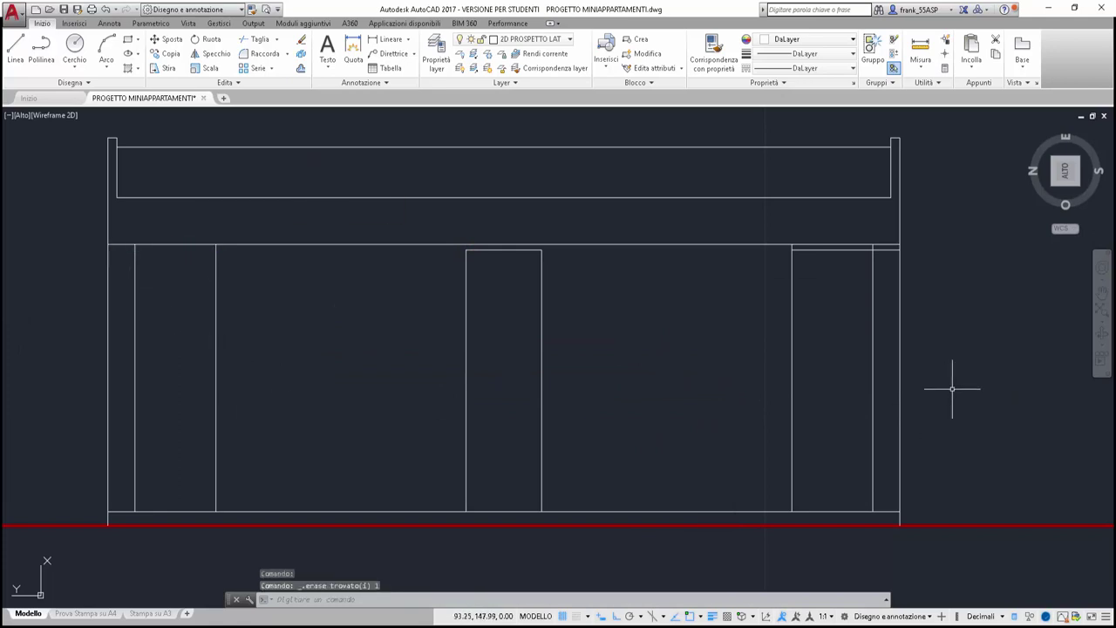
click(814, 250)
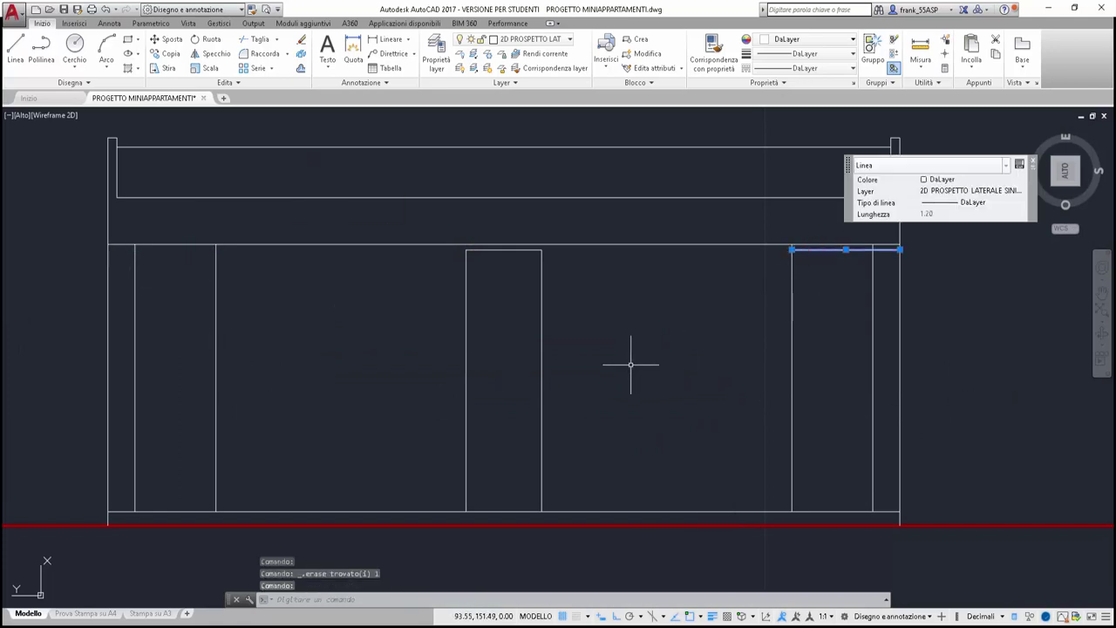
key(Delete)
scroll(633, 366, up, 5)
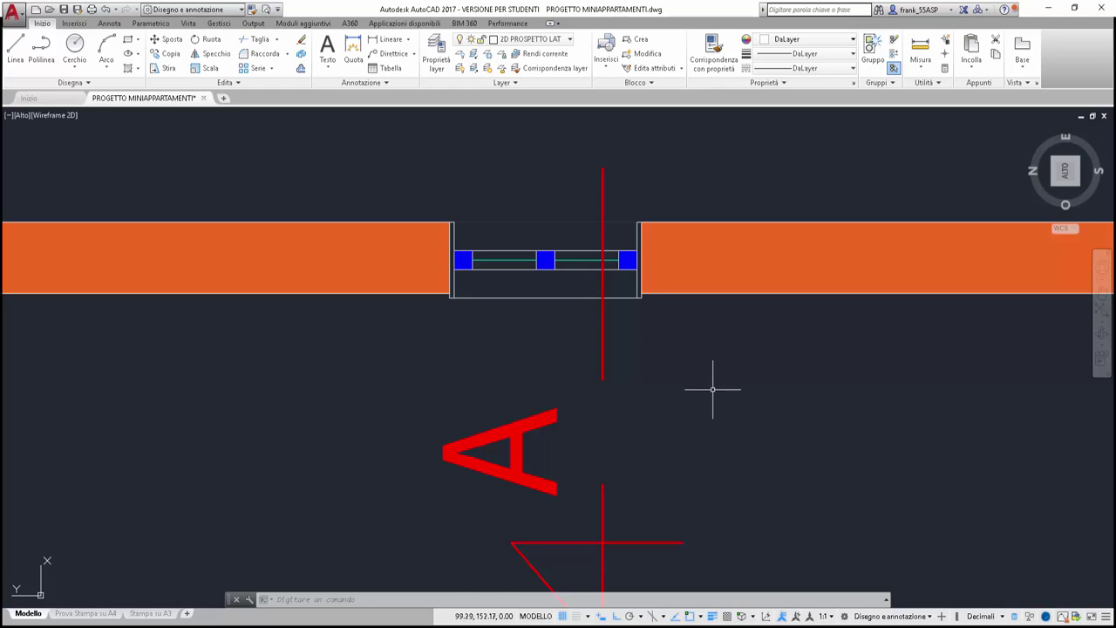
Offset the opening's left, top and right edges 0.02 inward as an inner frame
click(922, 53)
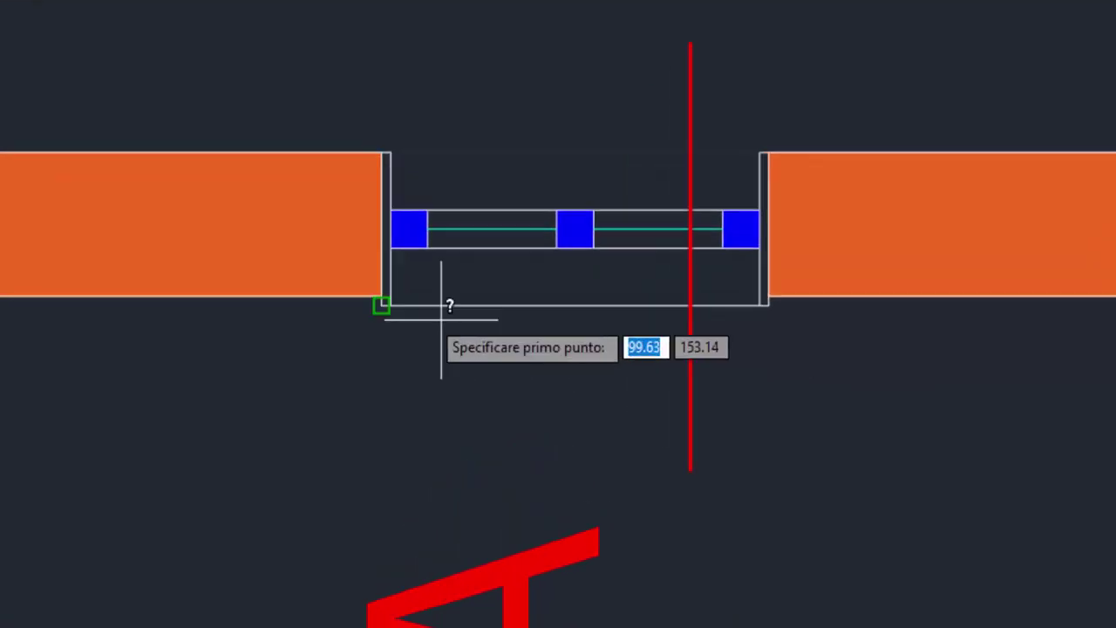
click(451, 298)
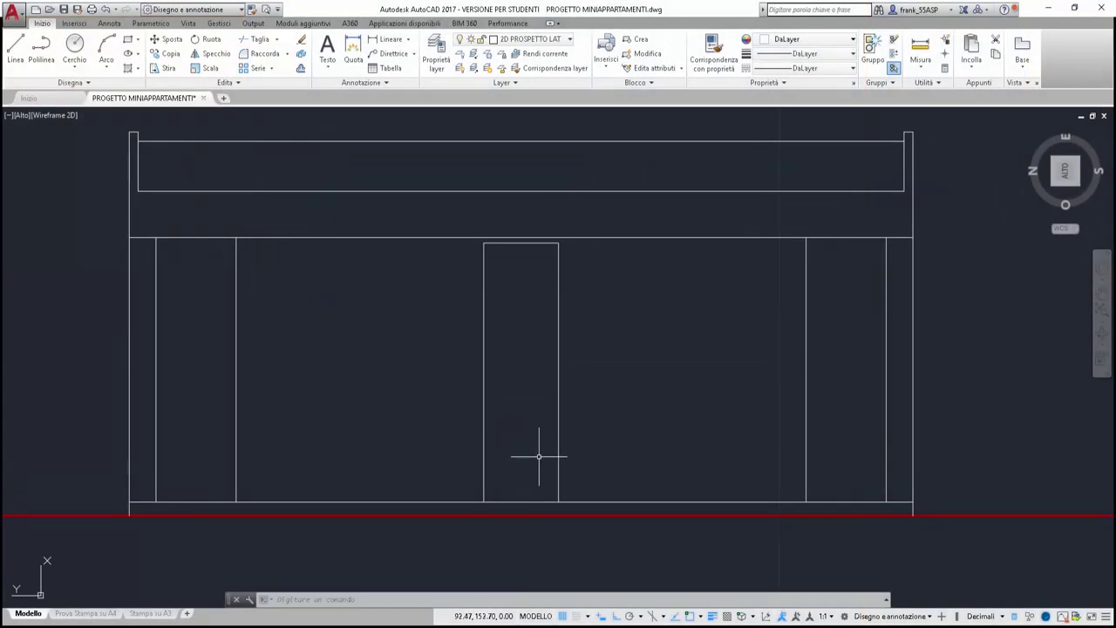
click(300, 69)
text(.02)
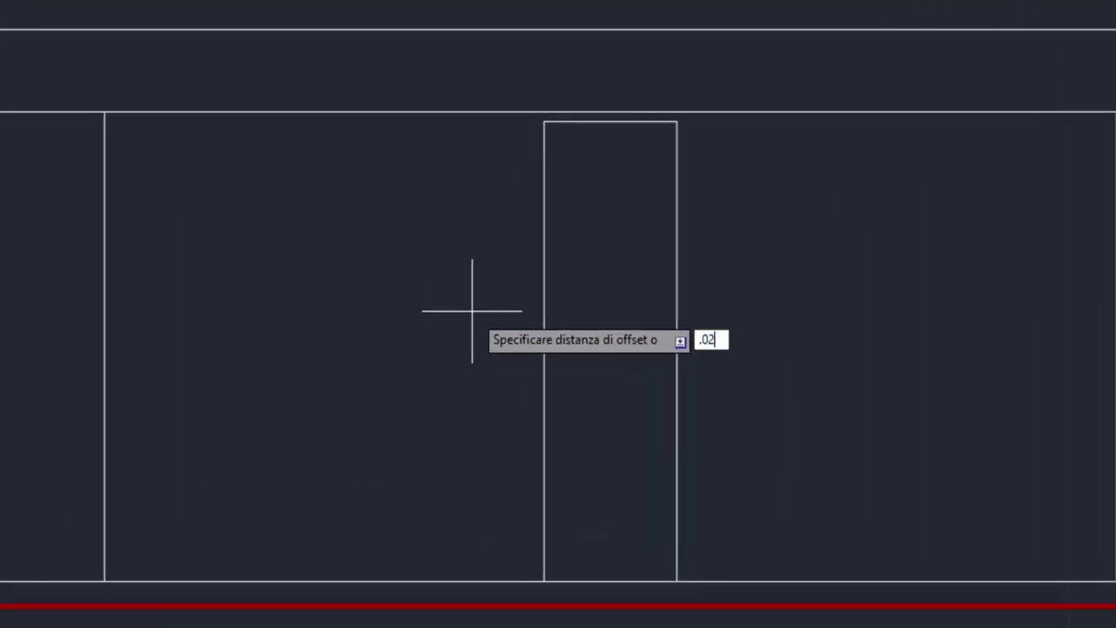
key(Return)
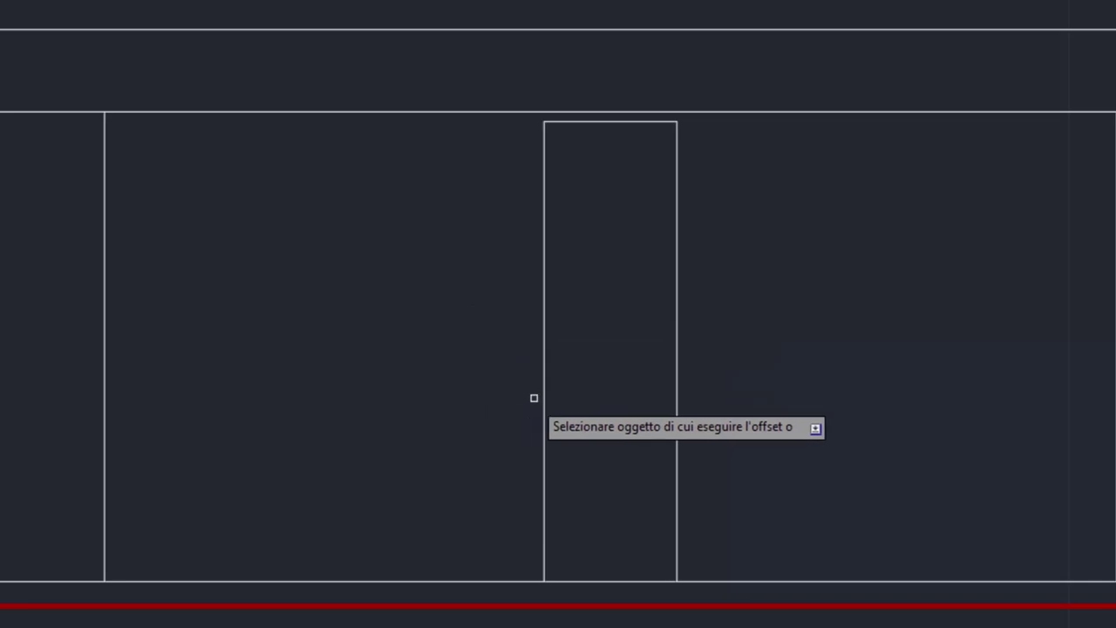
click(545, 394)
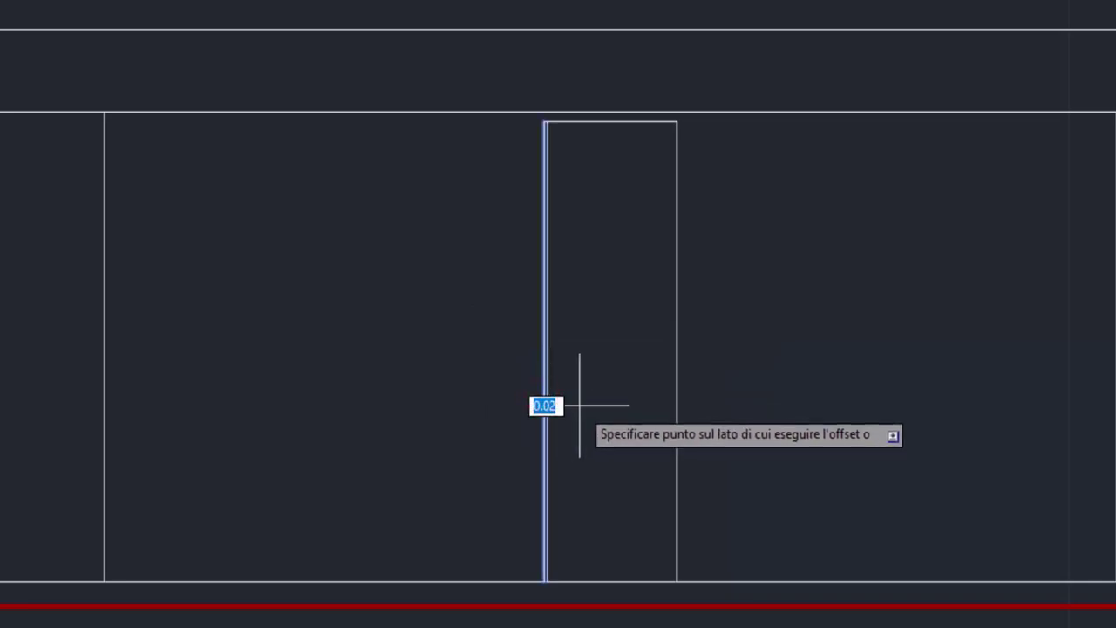
click(582, 405)
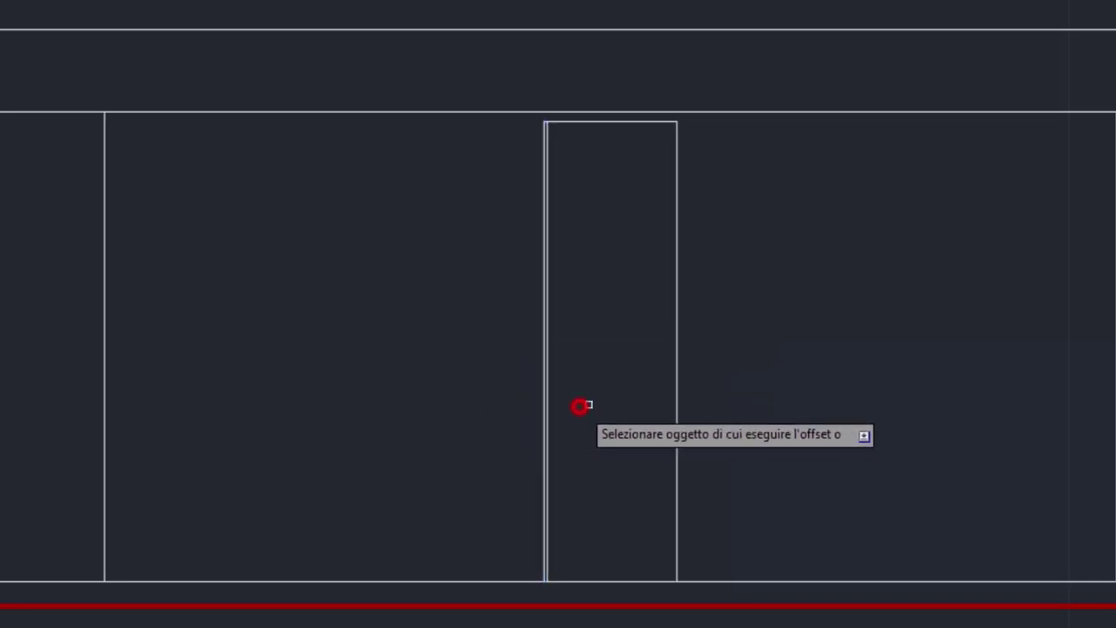
click(608, 122)
click(612, 147)
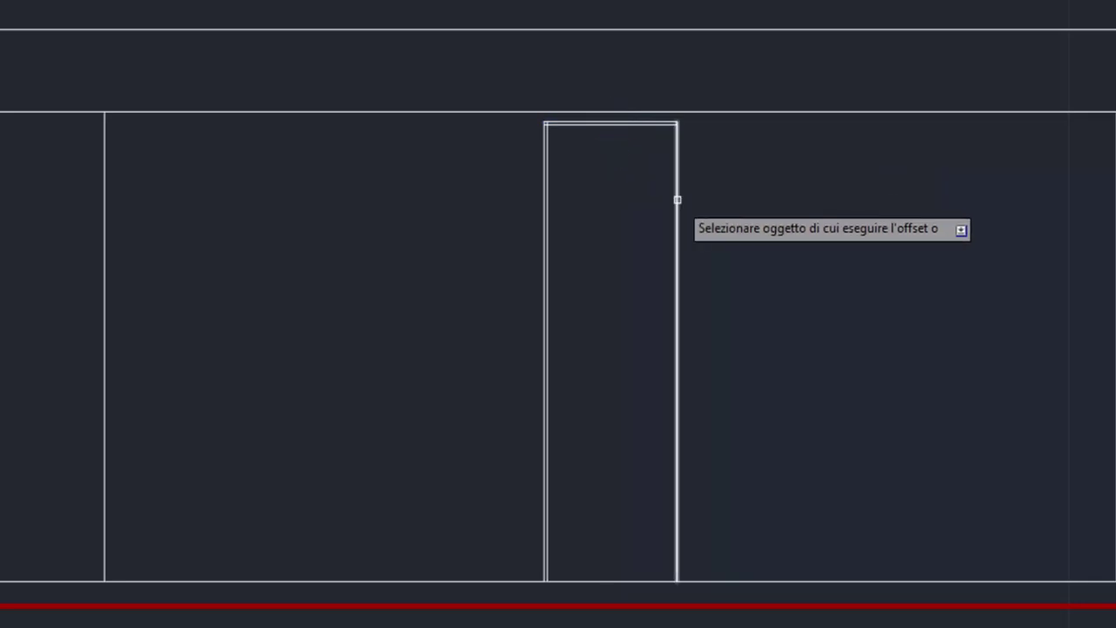
click(678, 201)
click(637, 214)
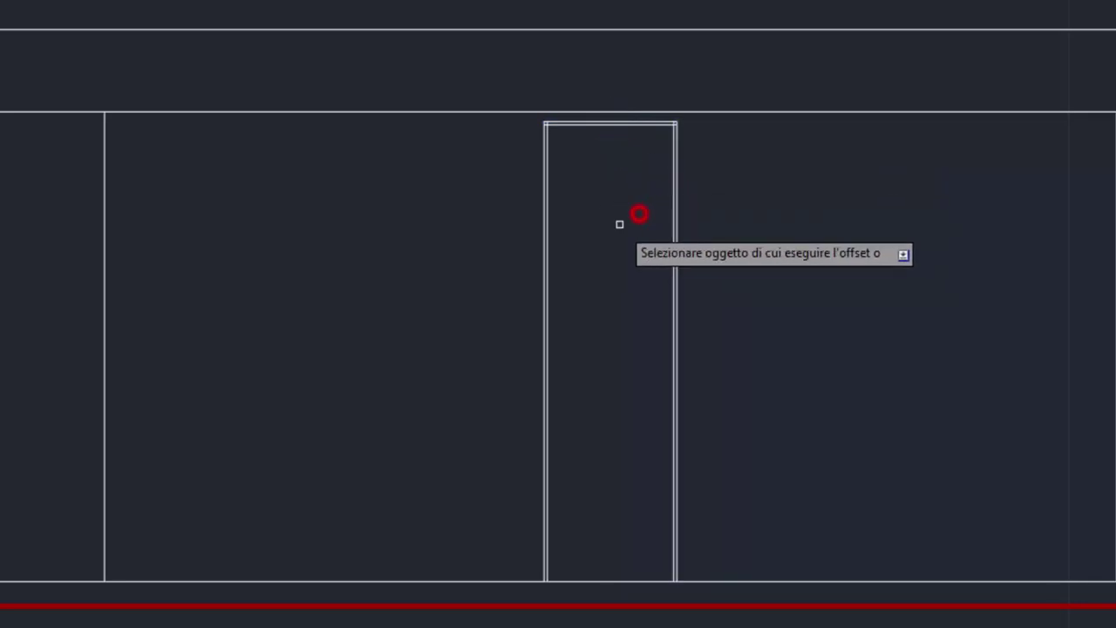
right_click(714, 366)
click(747, 373)
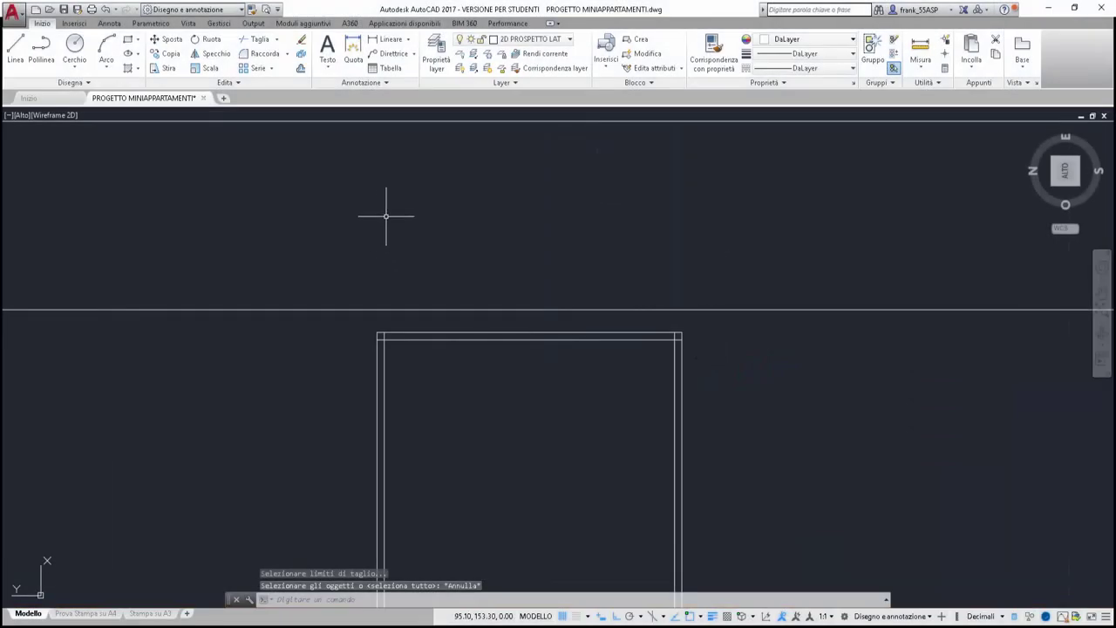
Join the inner frame's top and right lines into a clean zero-radius corner
click(287, 54)
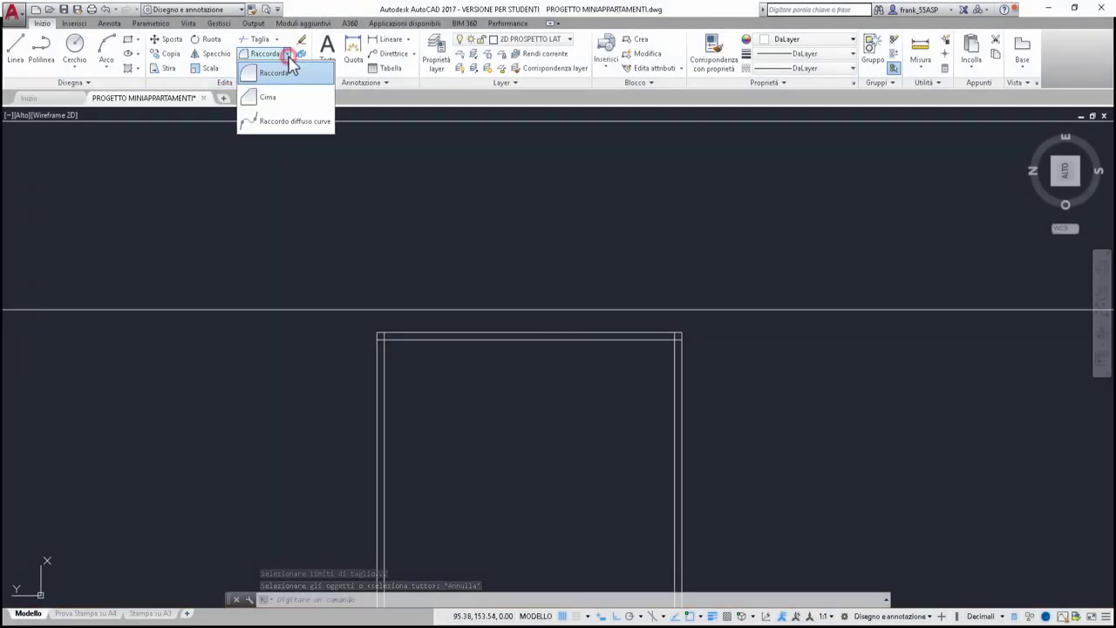
click(261, 98)
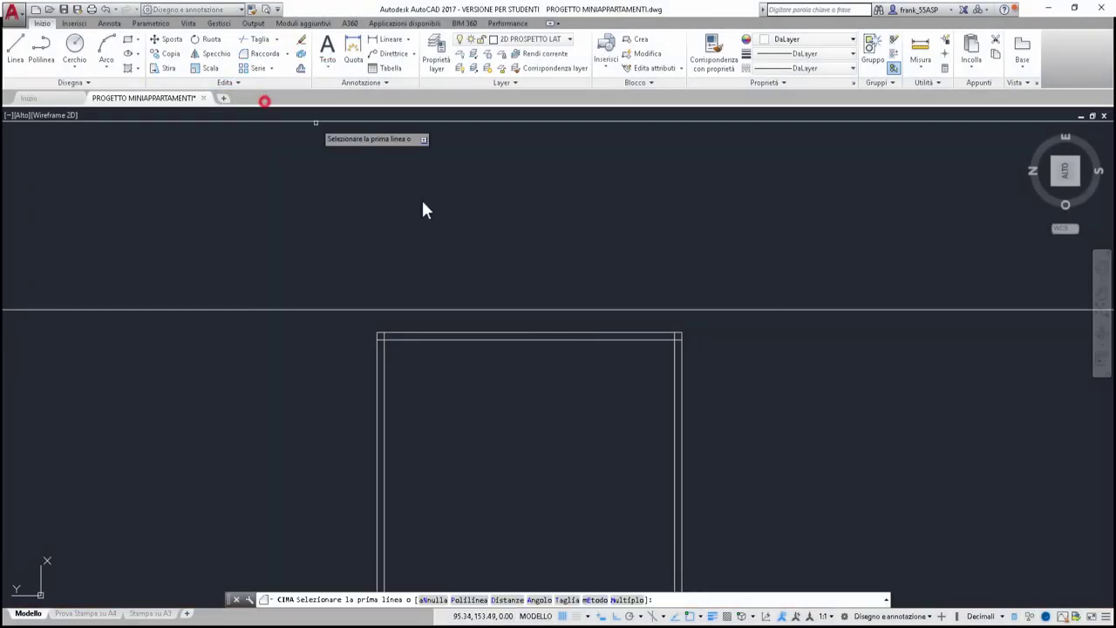
click(389, 365)
click(400, 341)
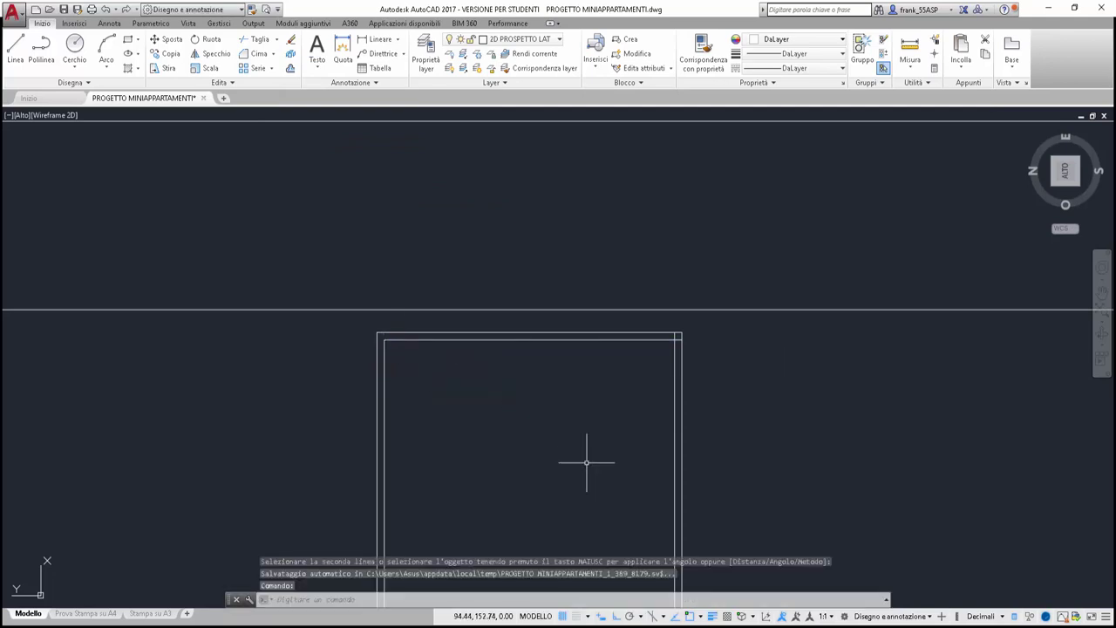
key(Return)
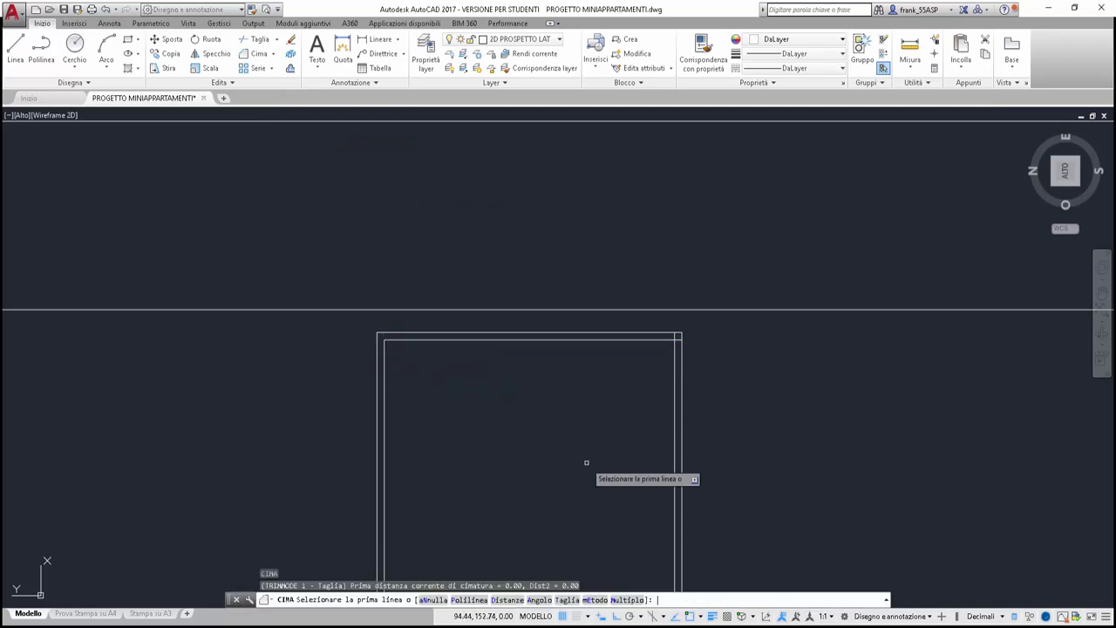
click(661, 340)
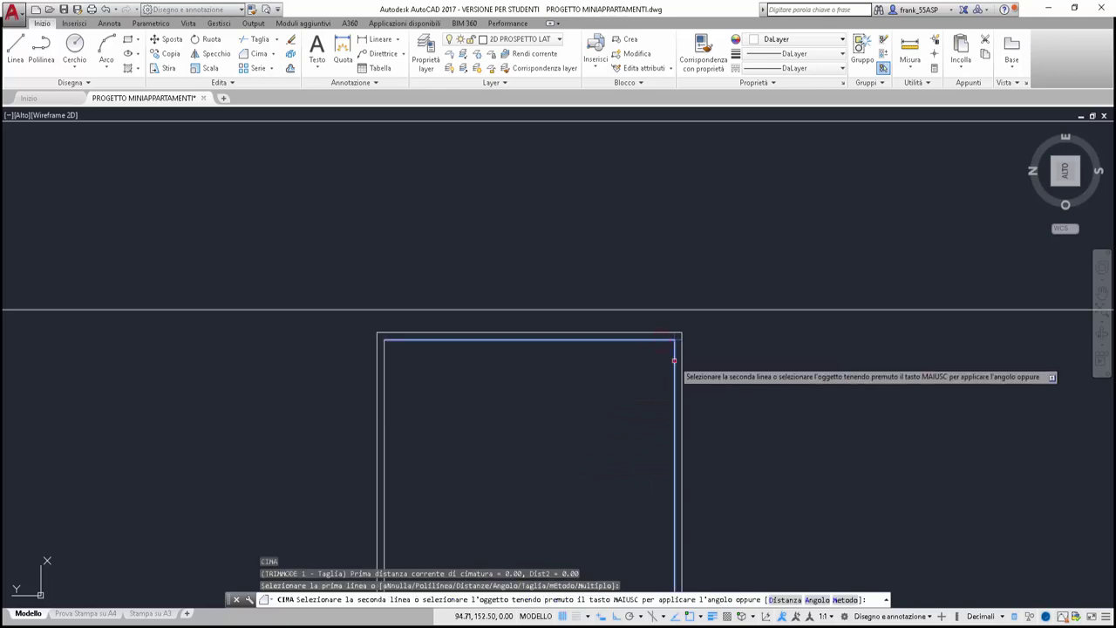
key(Escape)
right_click(584, 419)
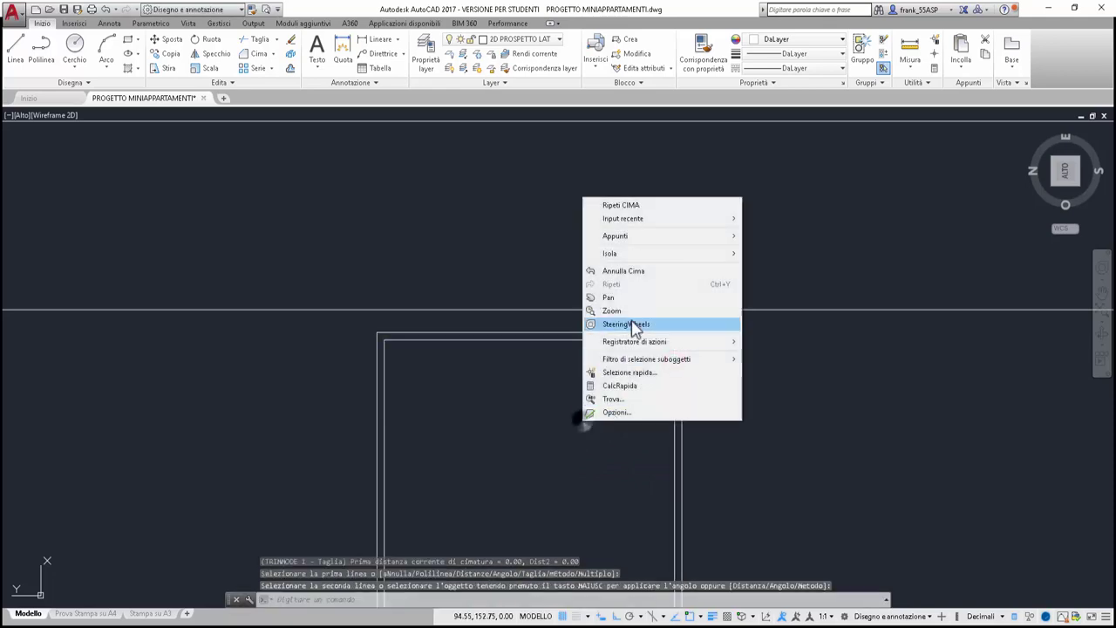
click(941, 515)
scroll(859, 491, down, 2)
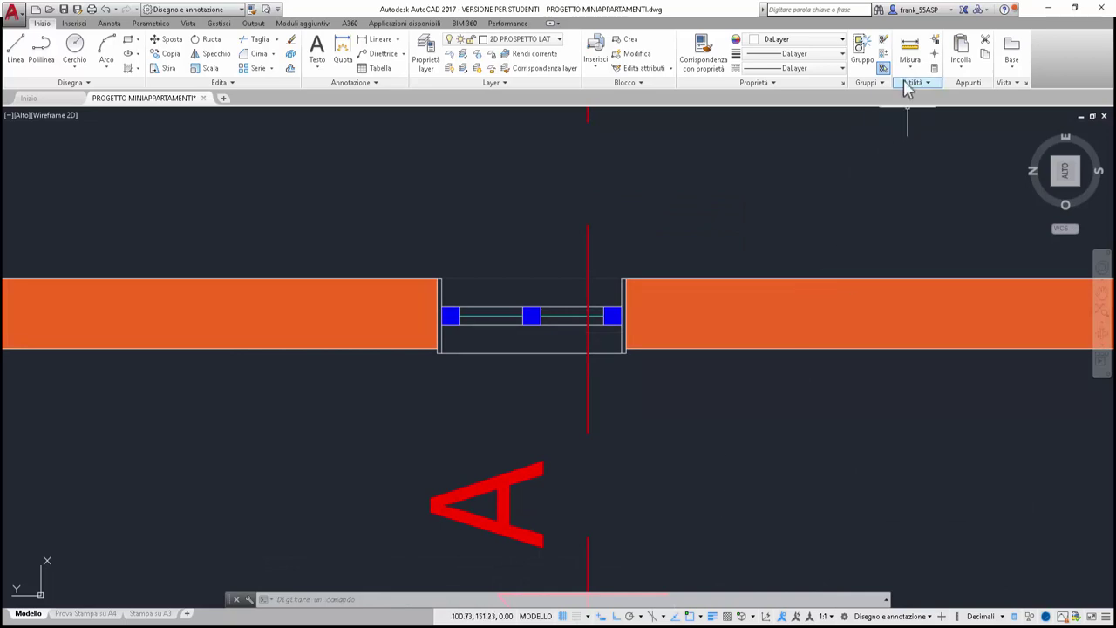
Measure the window gap in plan, reading 0.08
click(907, 48)
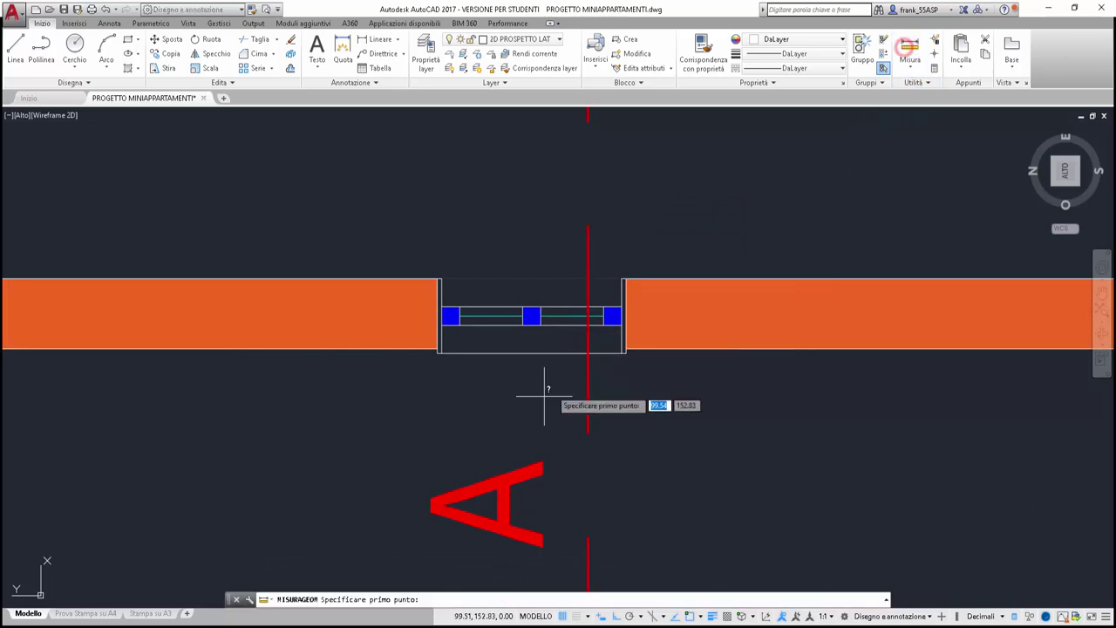
click(523, 322)
click(524, 323)
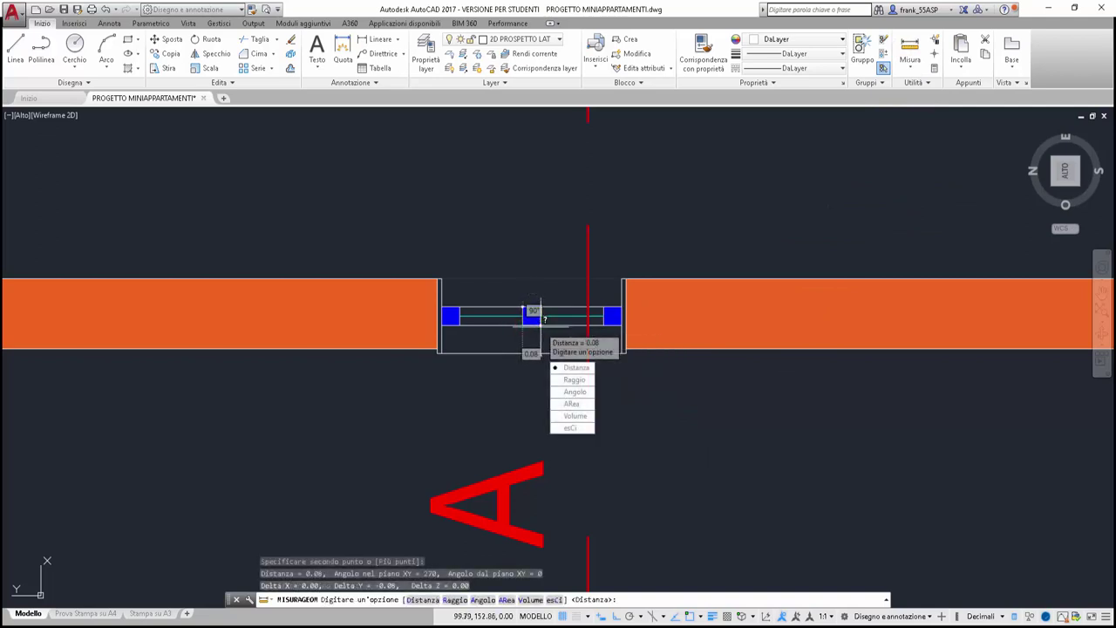
key(Return)
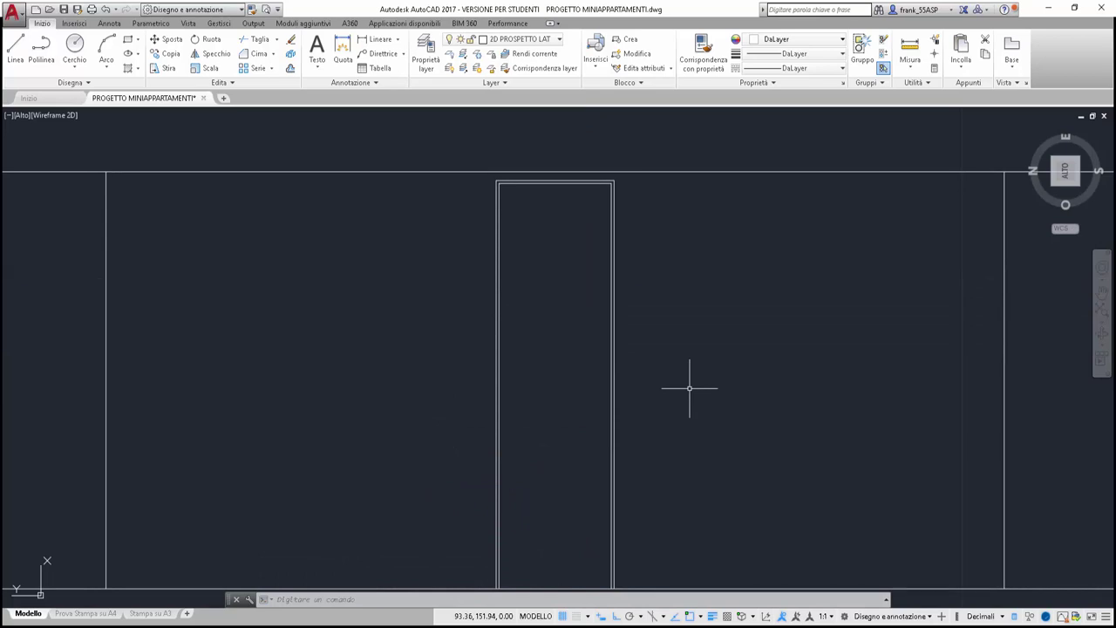
Draw a vertical line from the opening's top edge down to the bottom wall
click(16, 50)
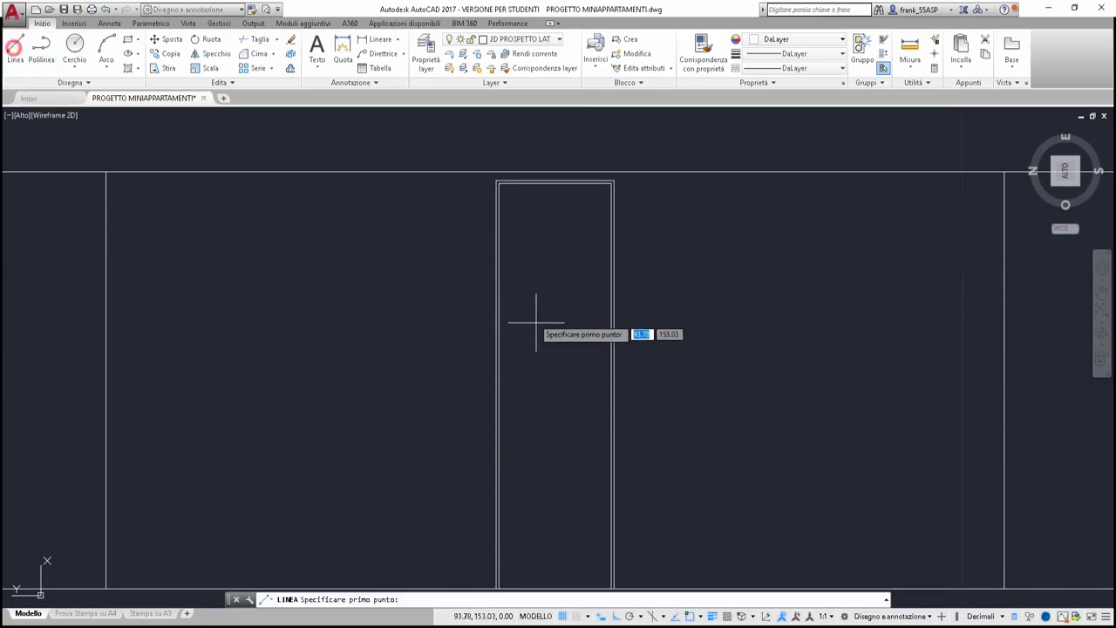
click(555, 181)
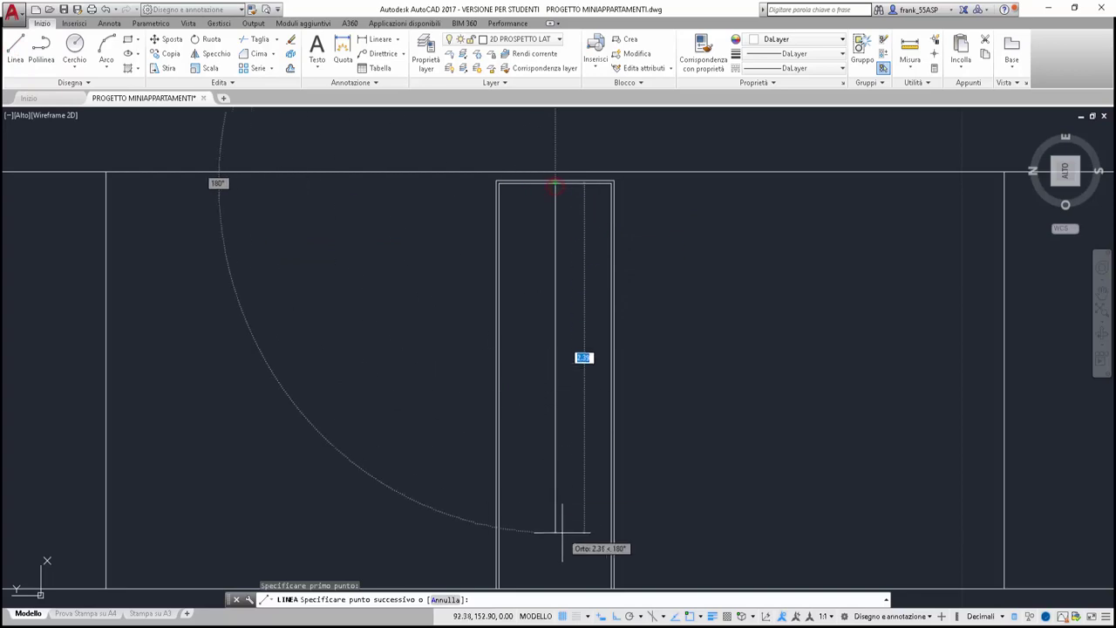
middle_drag(568, 520, 562, 453)
click(549, 521)
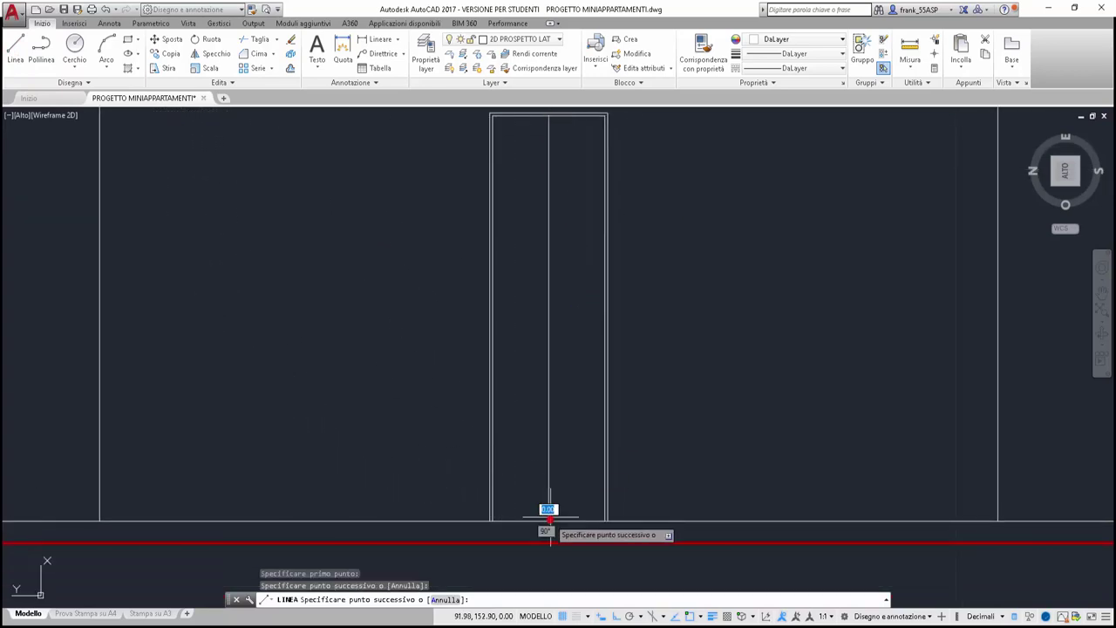
key(Return)
middle_drag(586, 495, 585, 533)
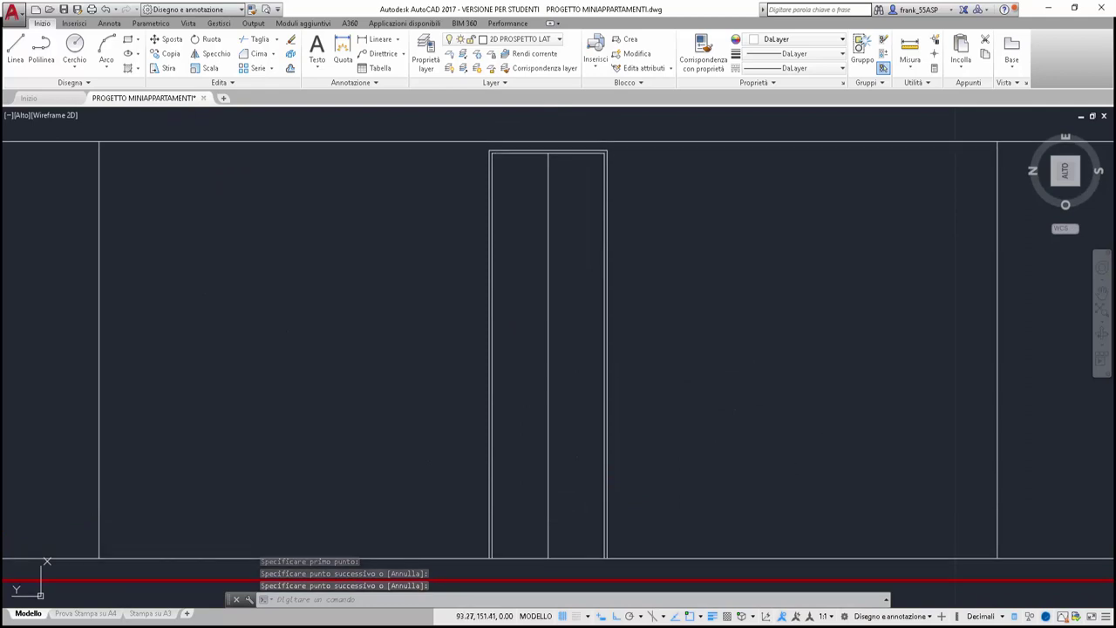
middle_drag(765, 375, 772, 382)
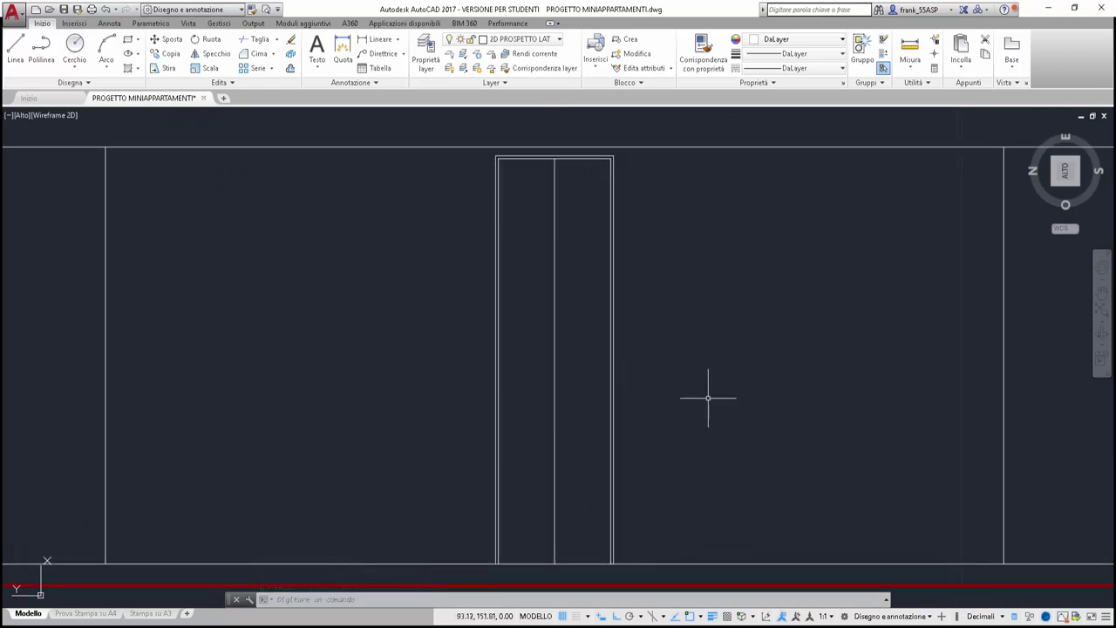
Use DIVIDI to split the opening's right vertical edge into 3 segments
text(DIVI)
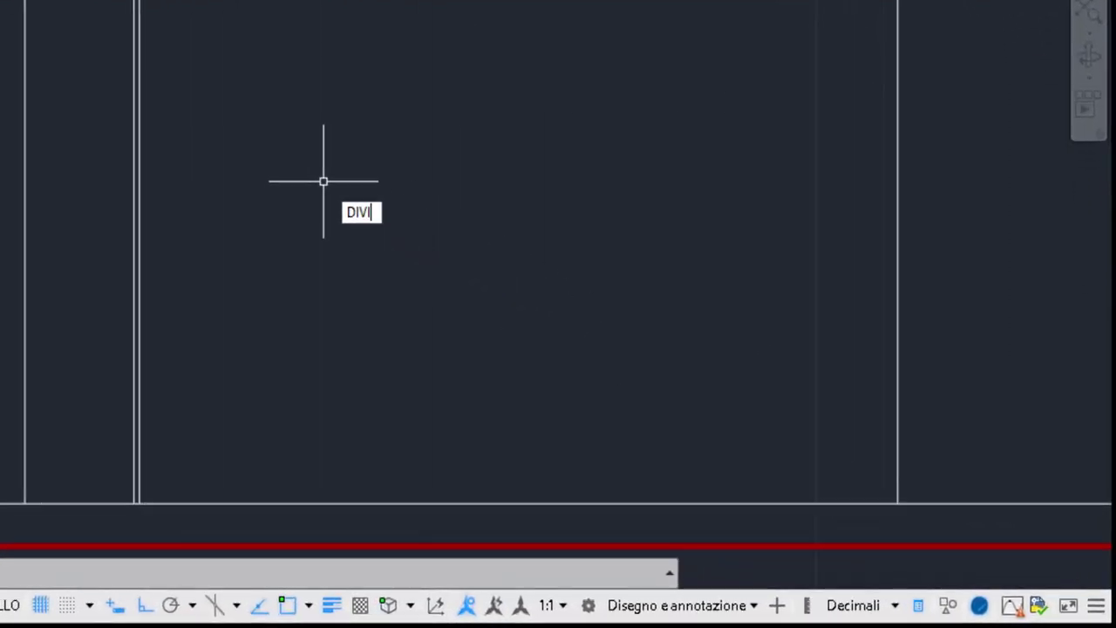
text(DI)
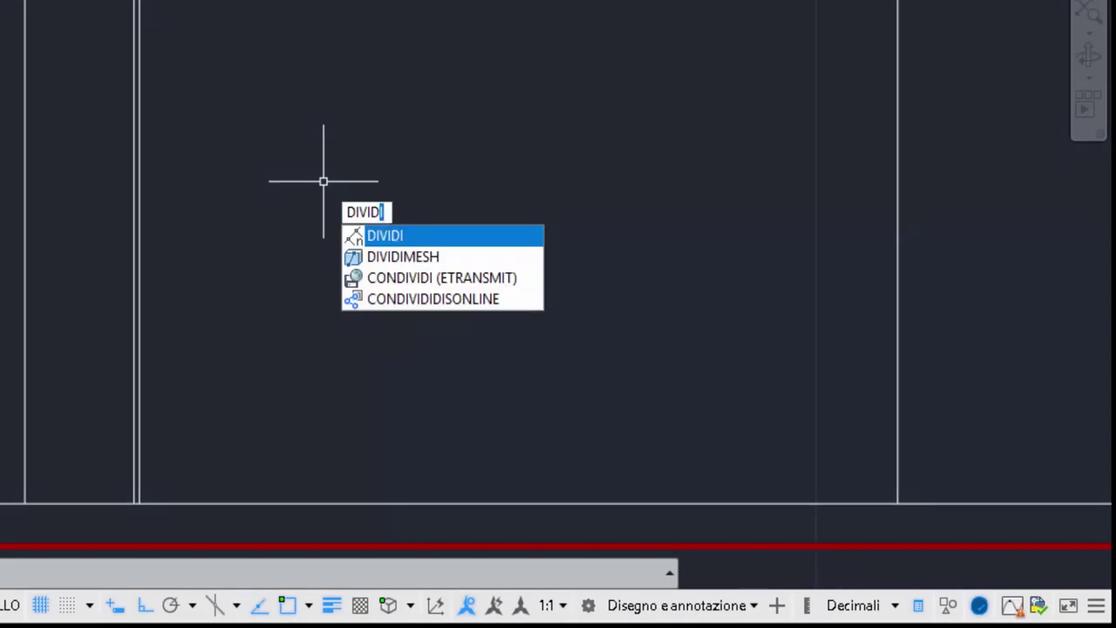
click(384, 237)
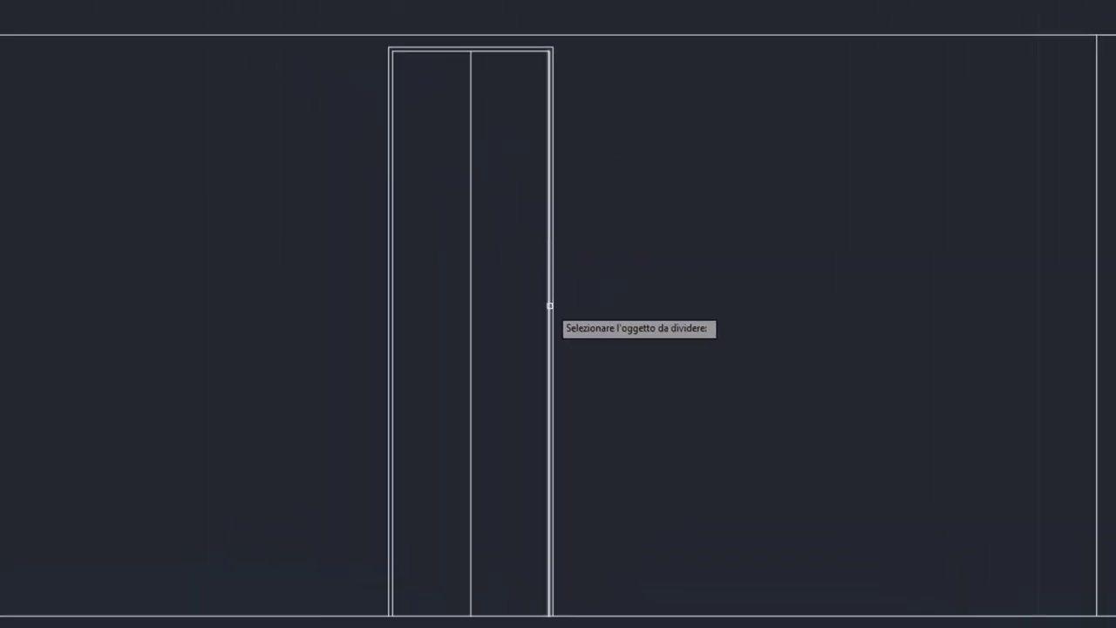
click(550, 305)
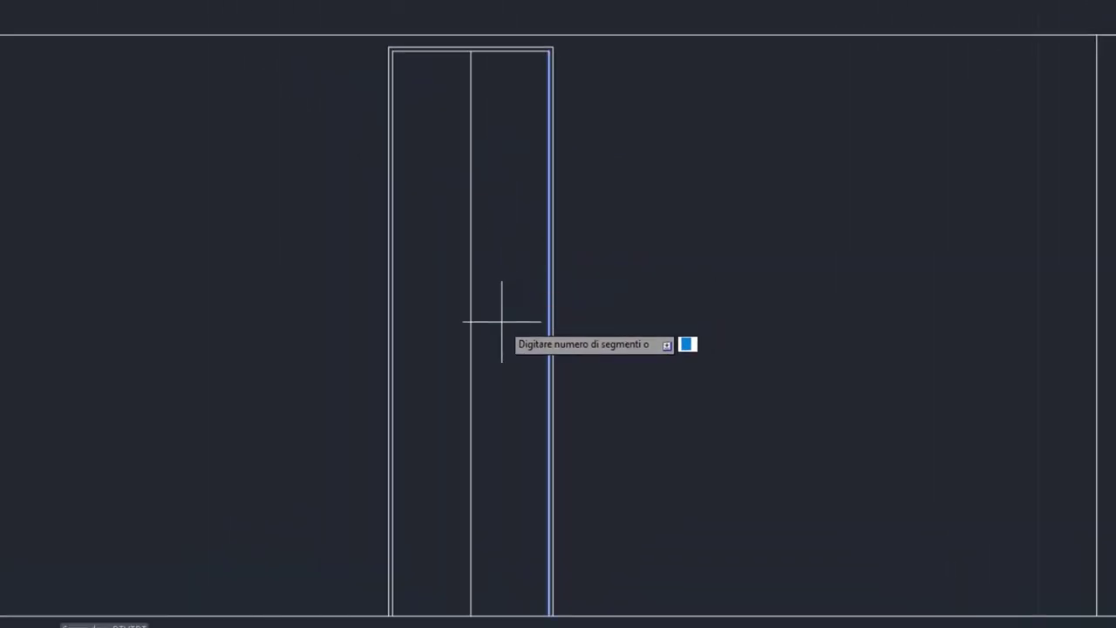
text(3)
key(Return)
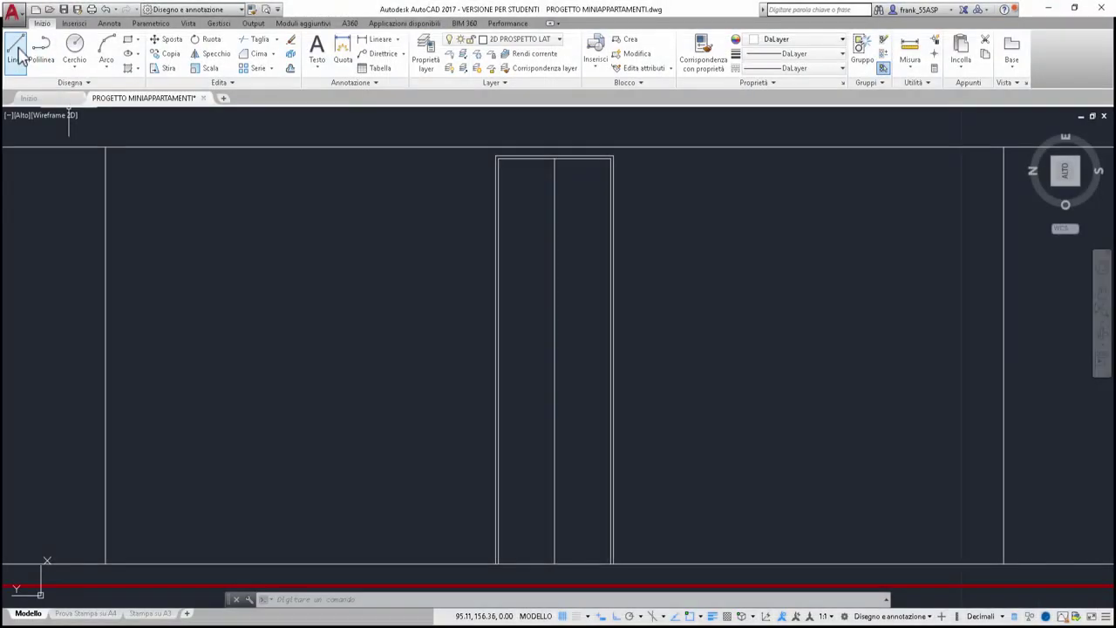
Draw a horizontal line from the right edge's upper division node to the left edge
click(17, 50)
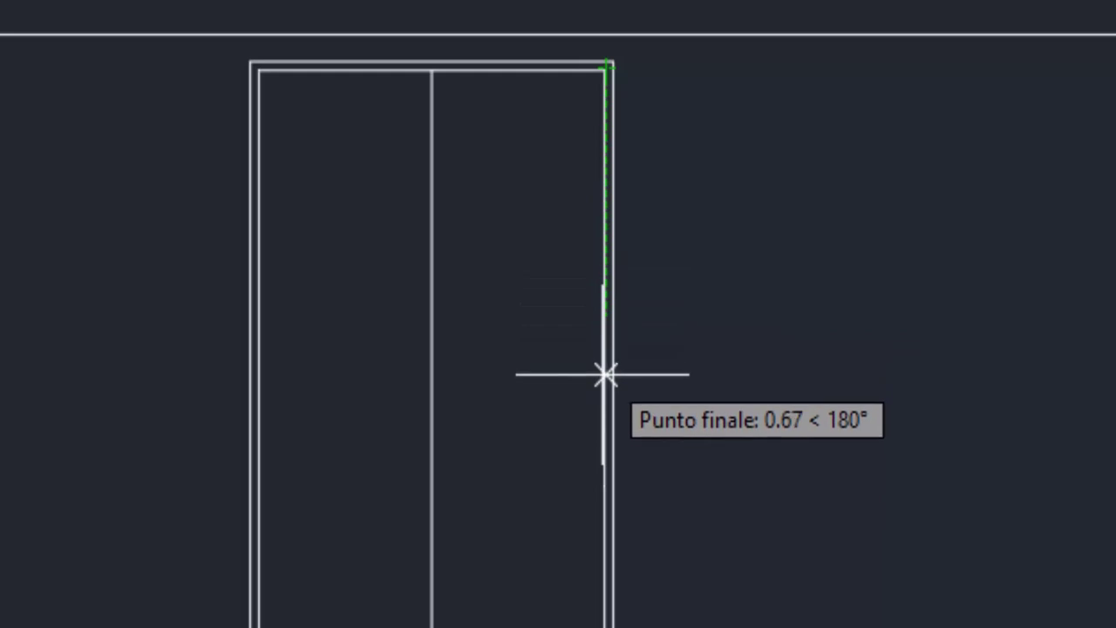
click(607, 488)
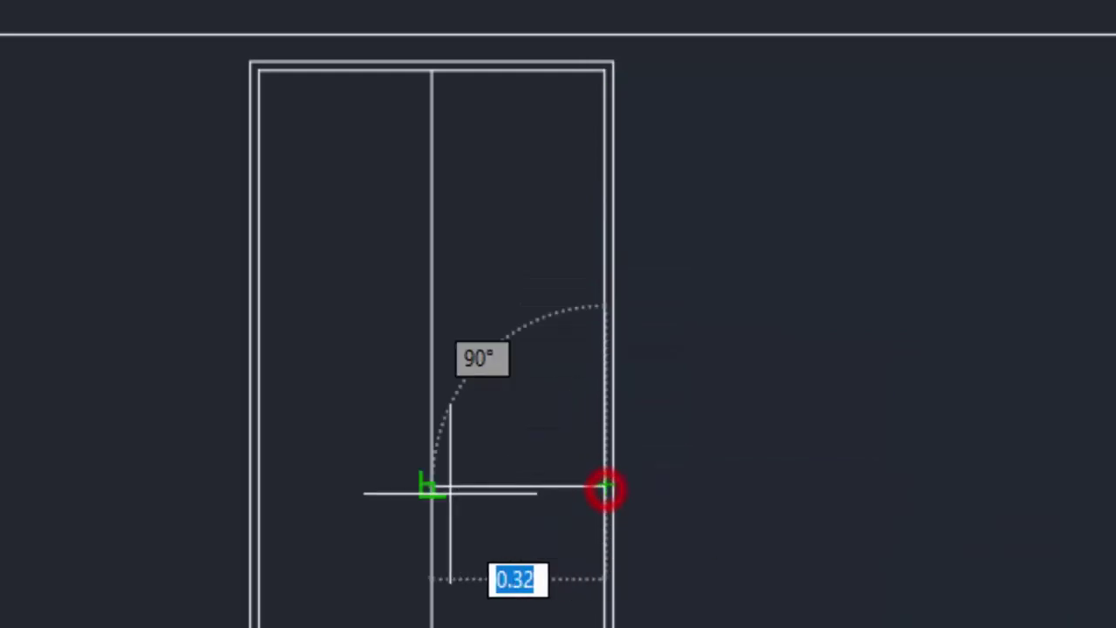
click(252, 489)
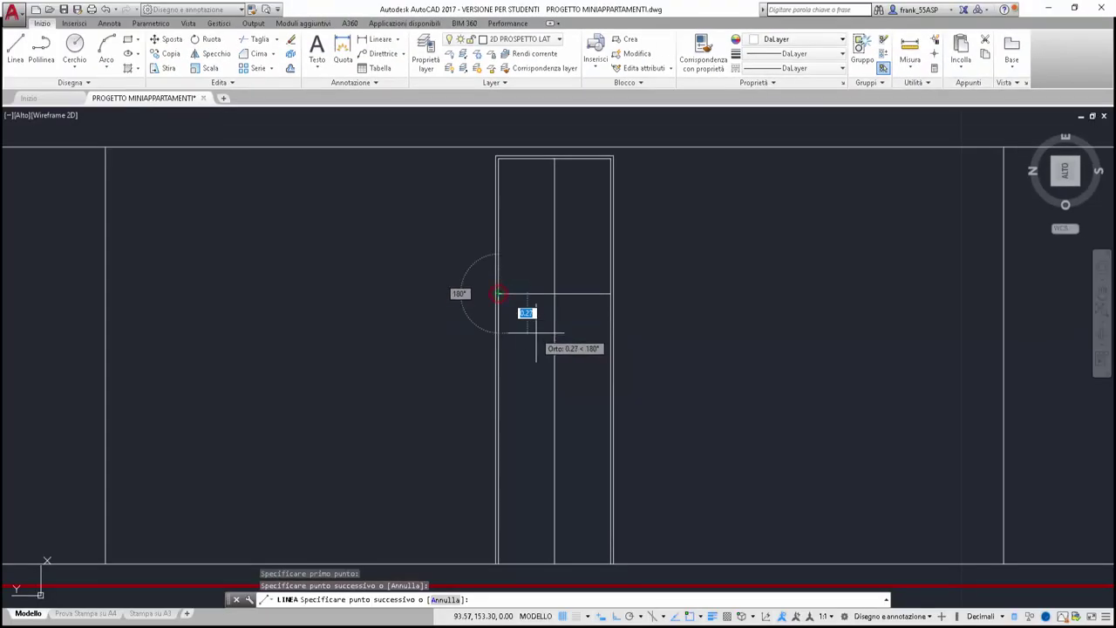
key(Return)
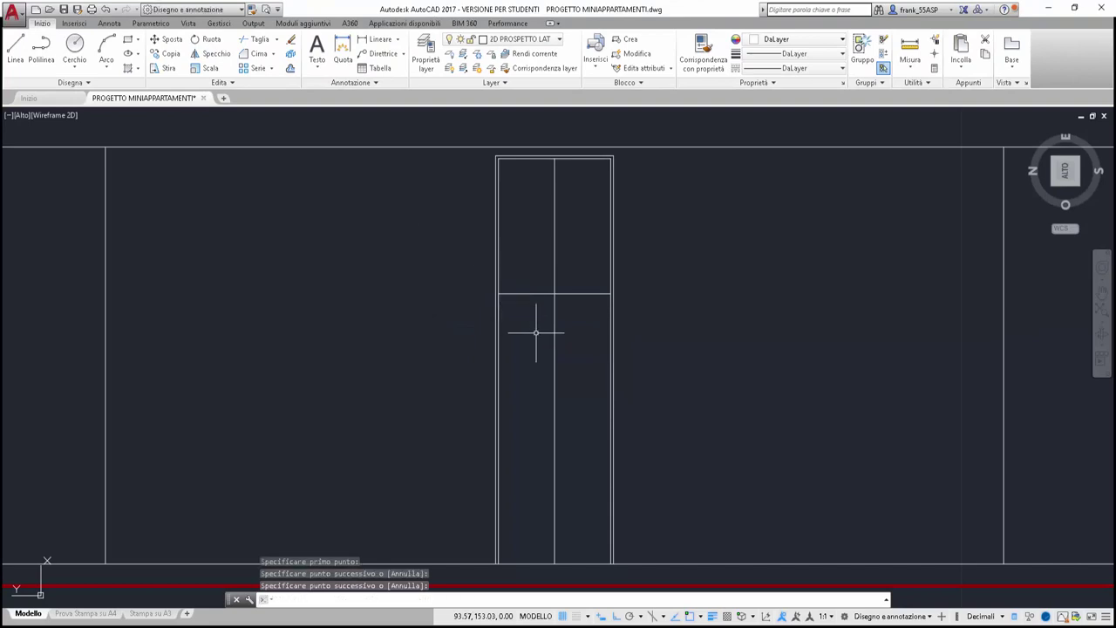
Copy the horizontal line from its right end down to the lower division node
click(155, 58)
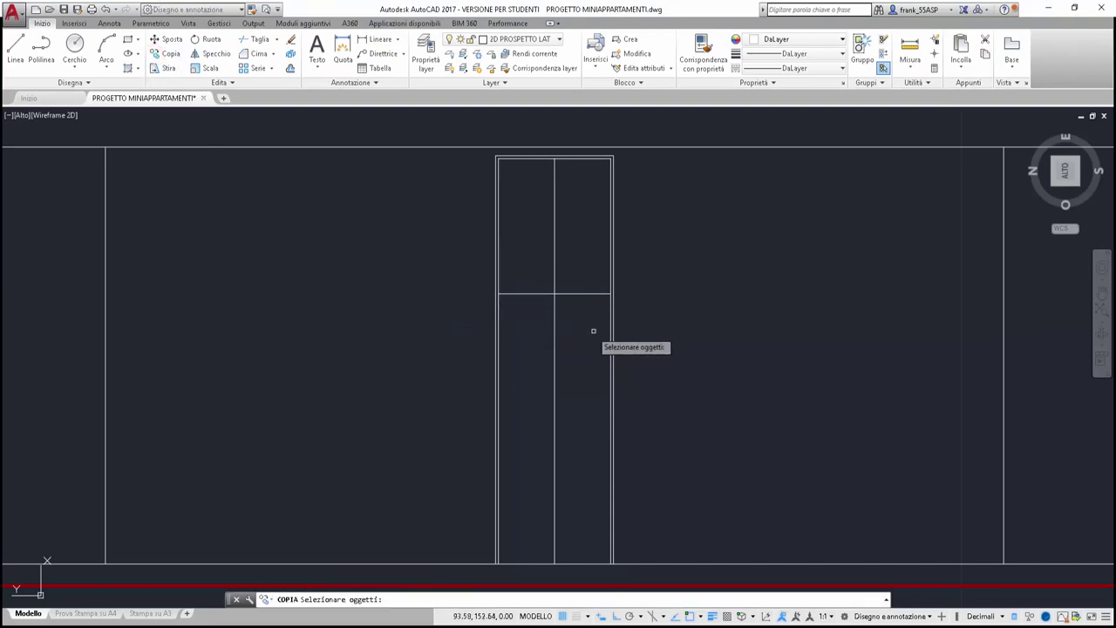
click(581, 294)
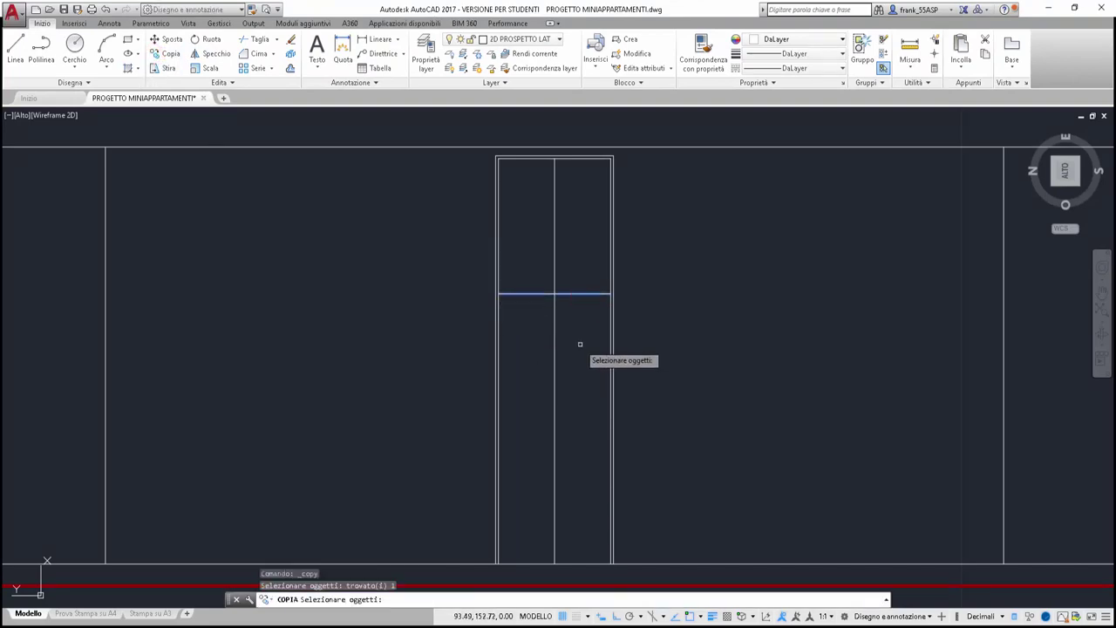
key(Return)
click(611, 294)
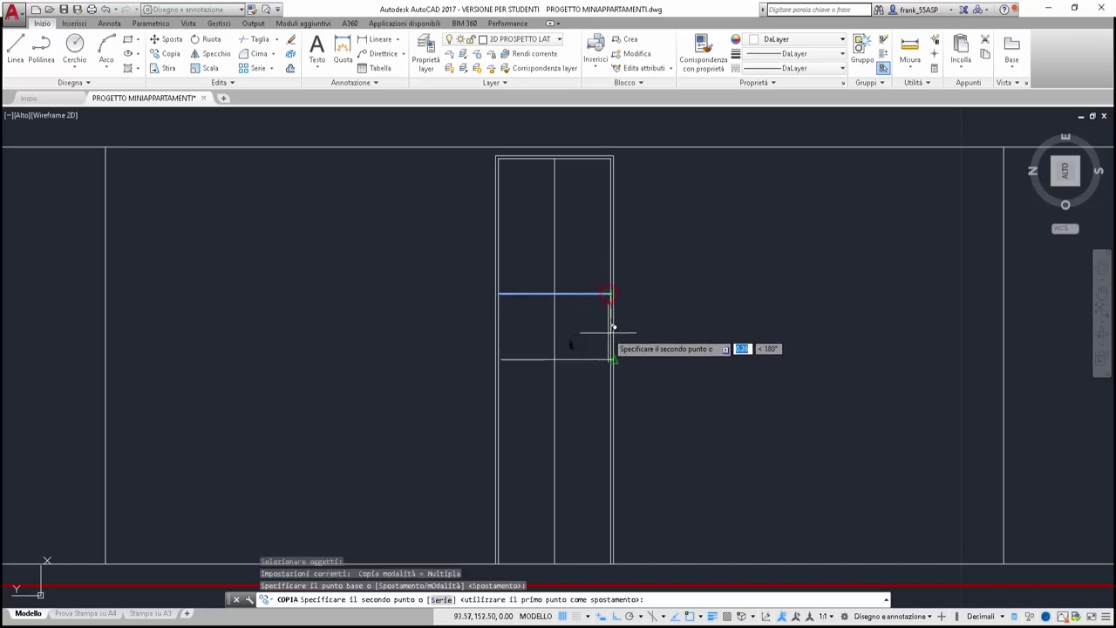
click(610, 428)
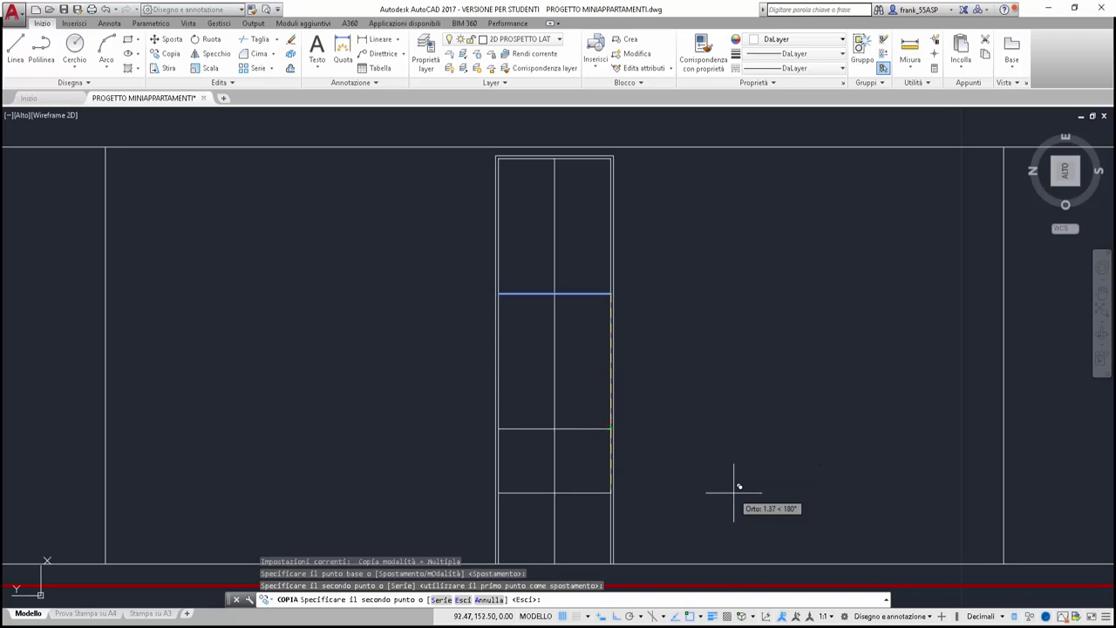
key(Return)
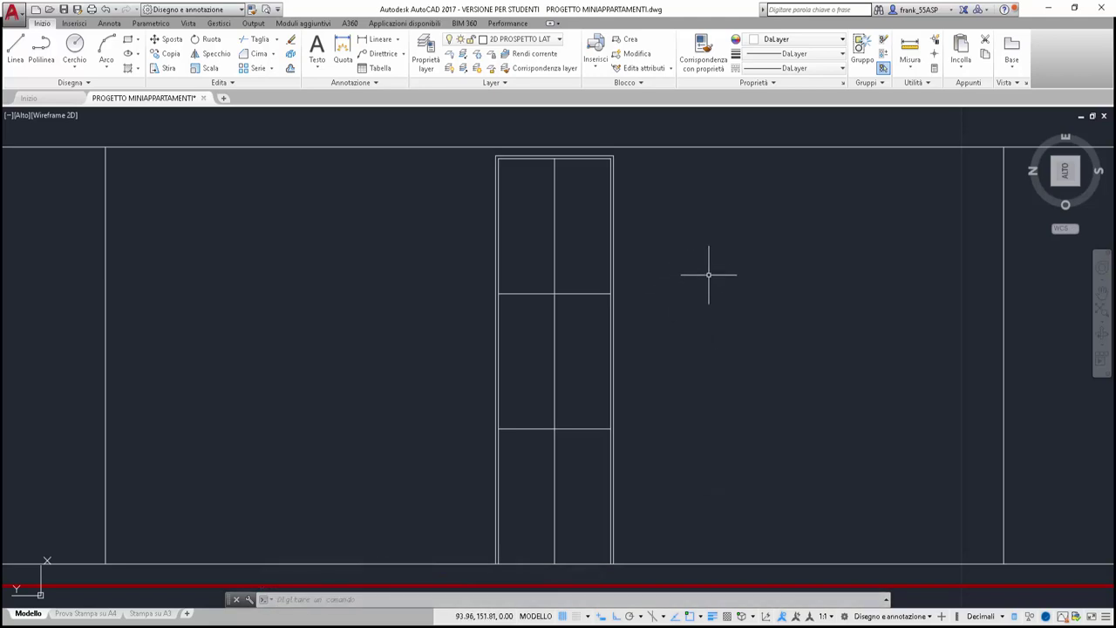
Offset the centre mullion and both crossbars by 0.02 to double them
click(293, 70)
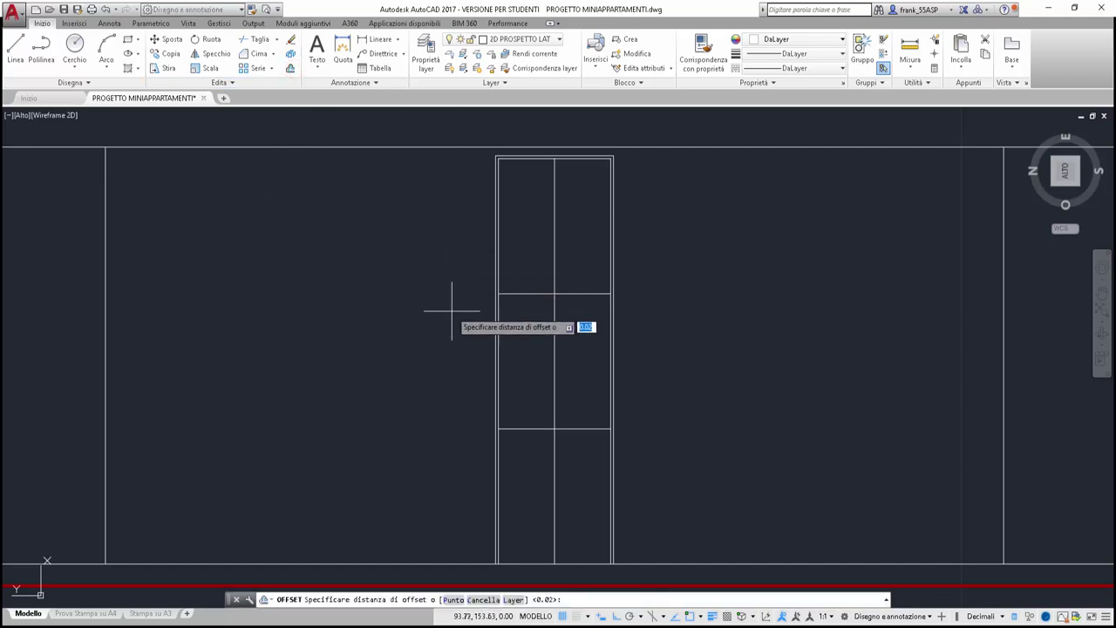
key(Return)
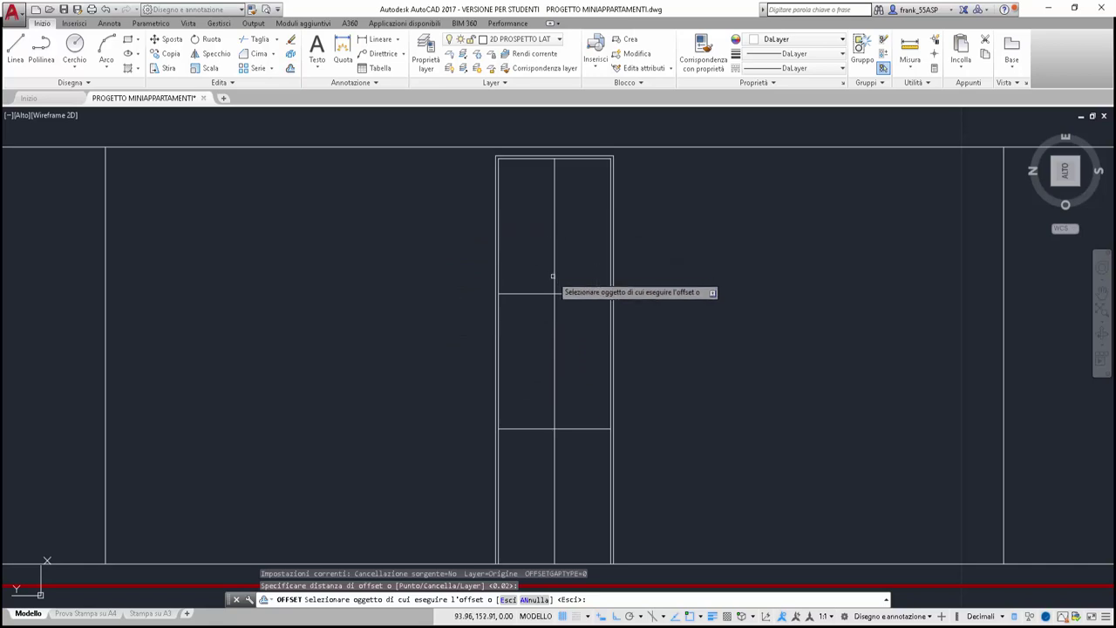
click(555, 277)
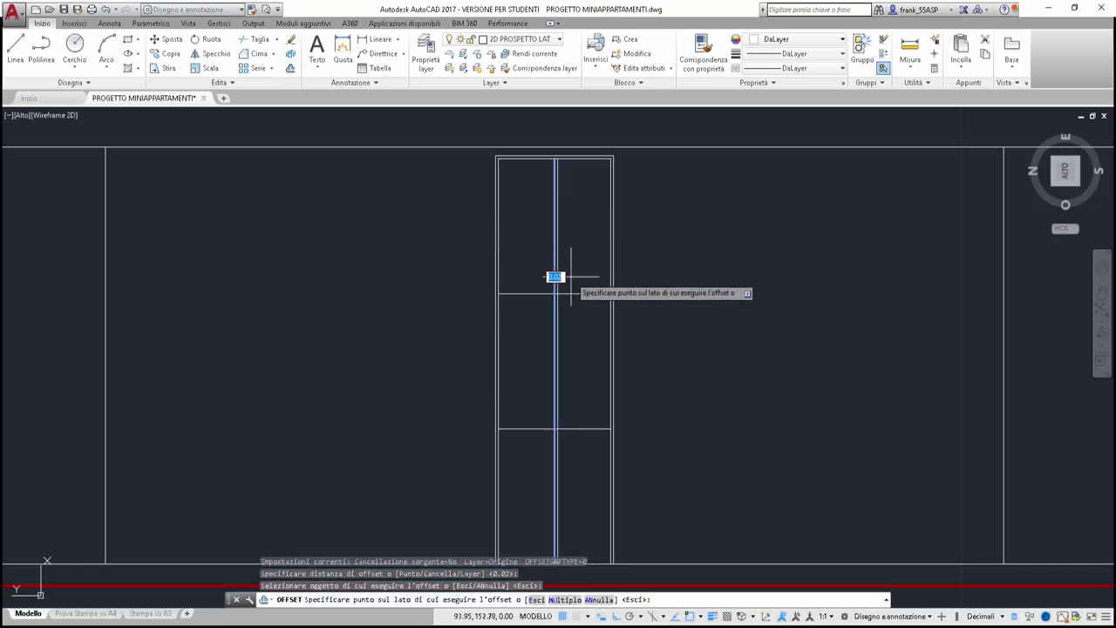
click(571, 277)
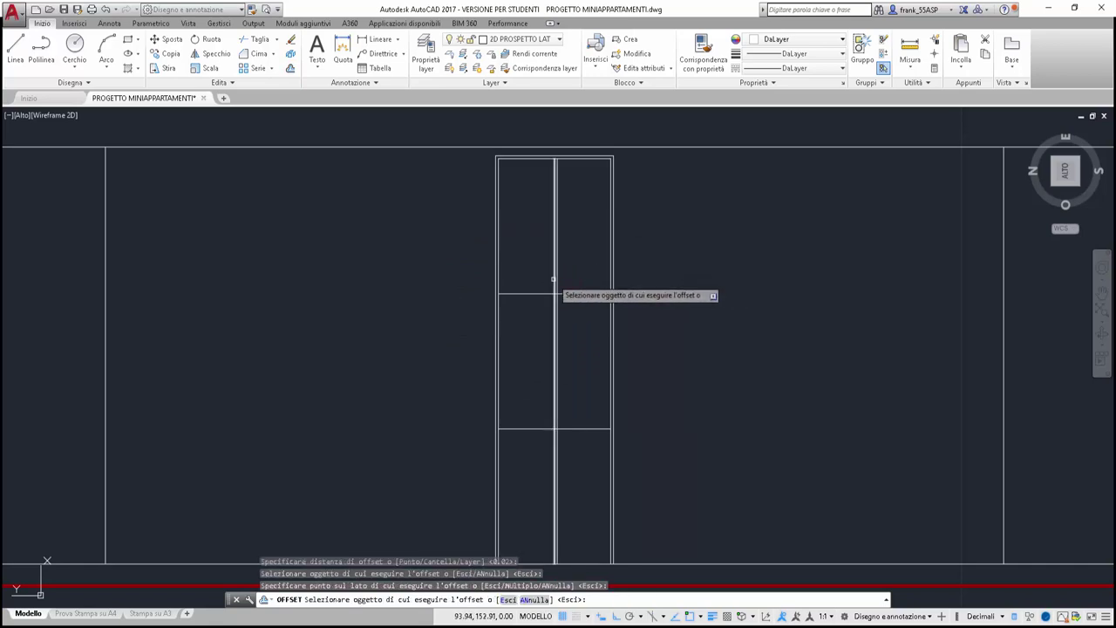
click(553, 280)
click(534, 314)
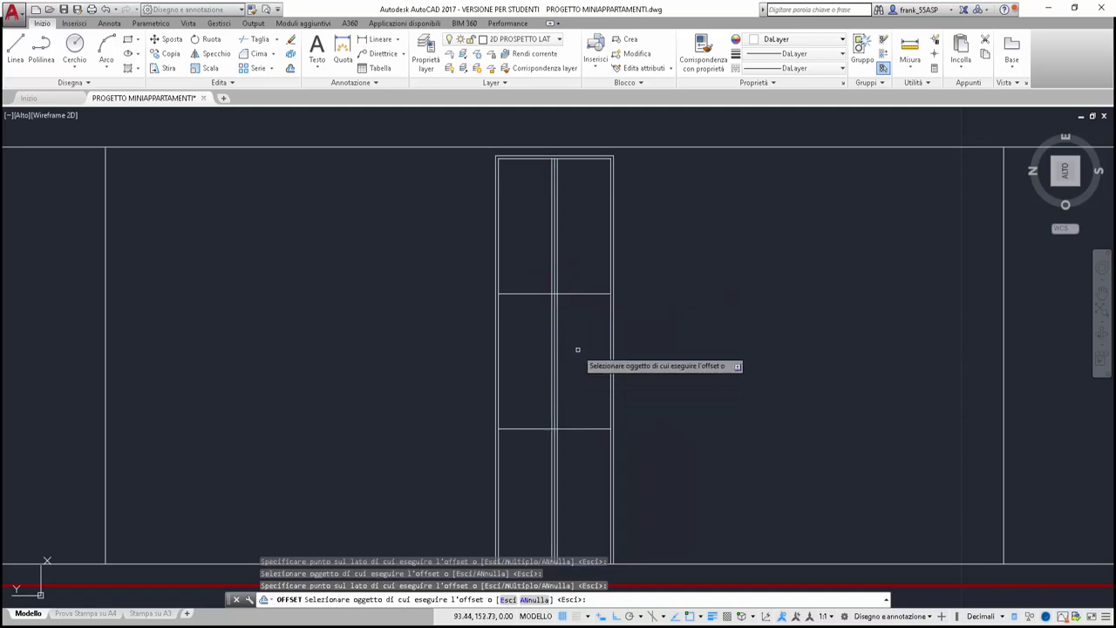
click(597, 293)
click(593, 309)
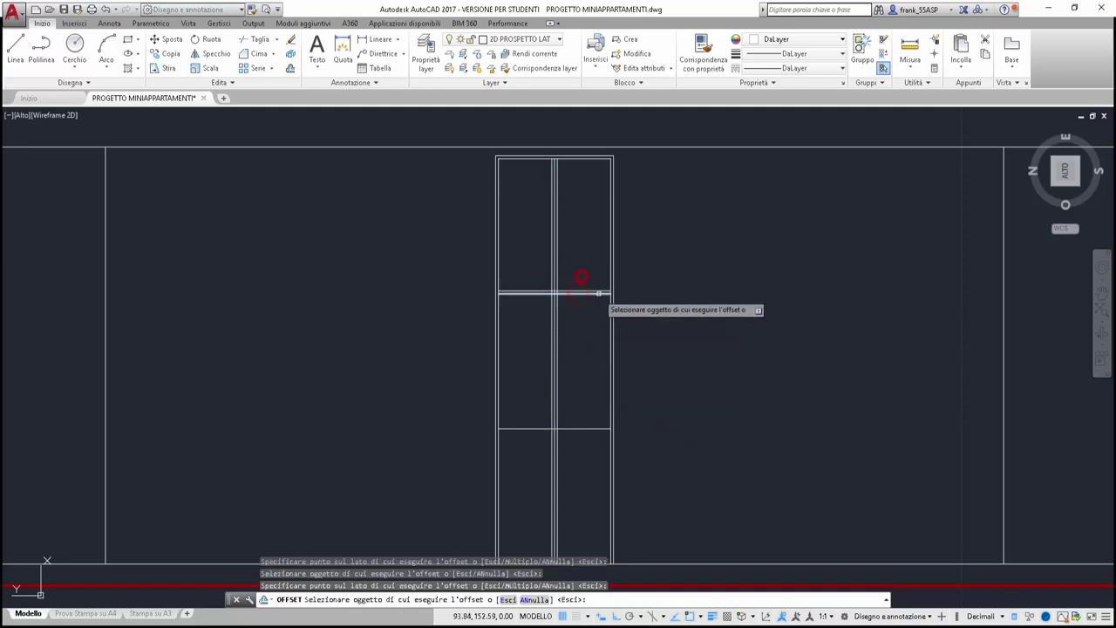
click(594, 429)
click(590, 441)
Offset the top, left and bottom frame lines 0.02 inward
click(604, 251)
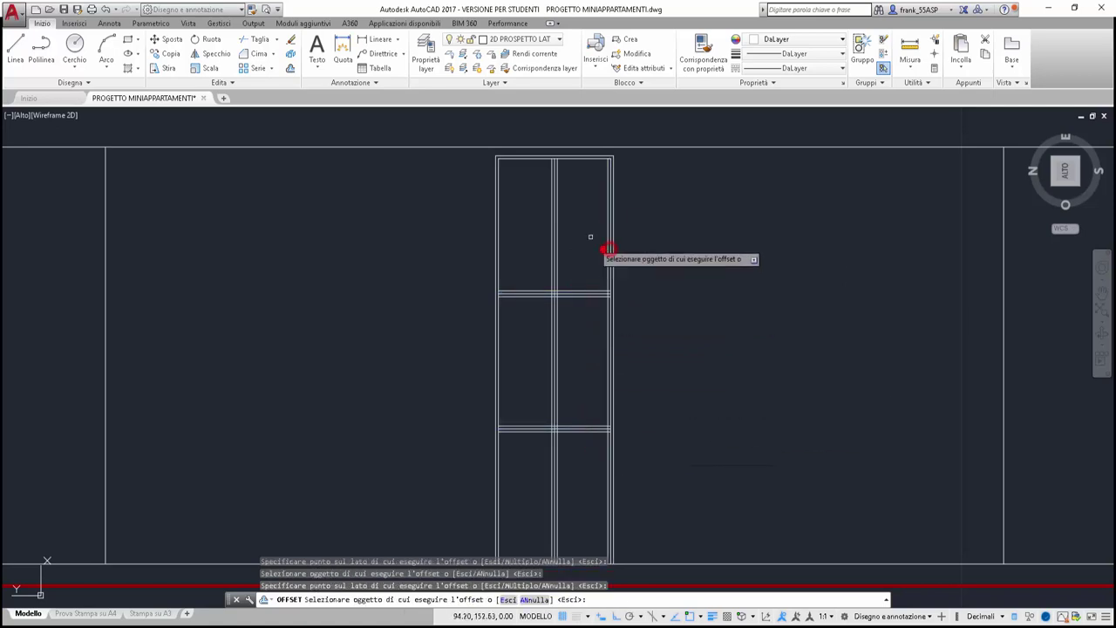
click(582, 189)
click(500, 201)
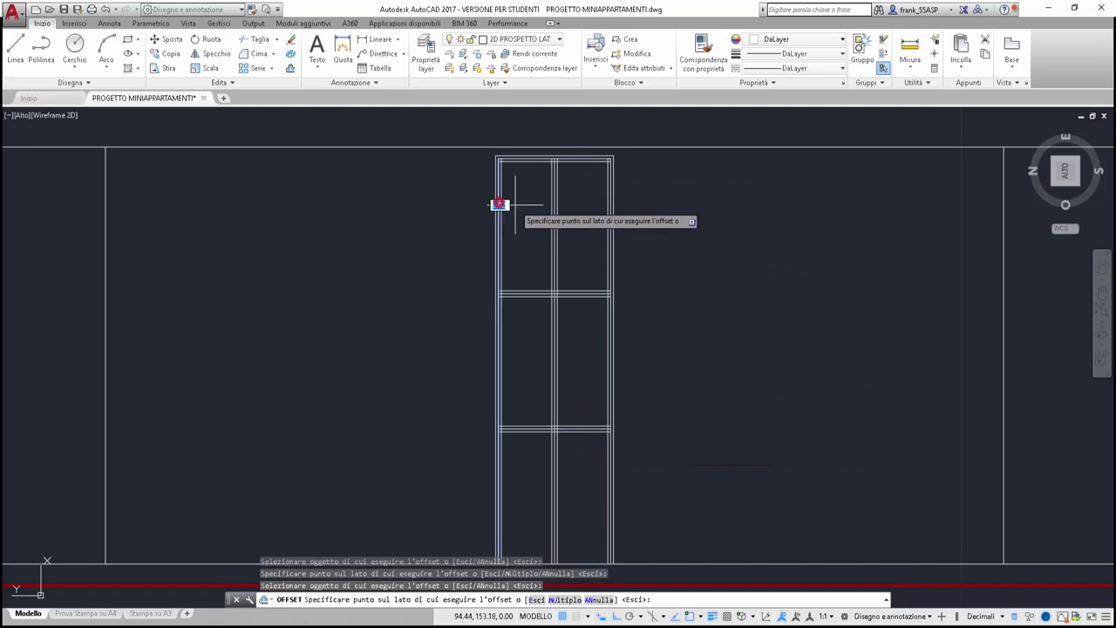
click(511, 201)
middle_drag(567, 565, 579, 480)
click(579, 479)
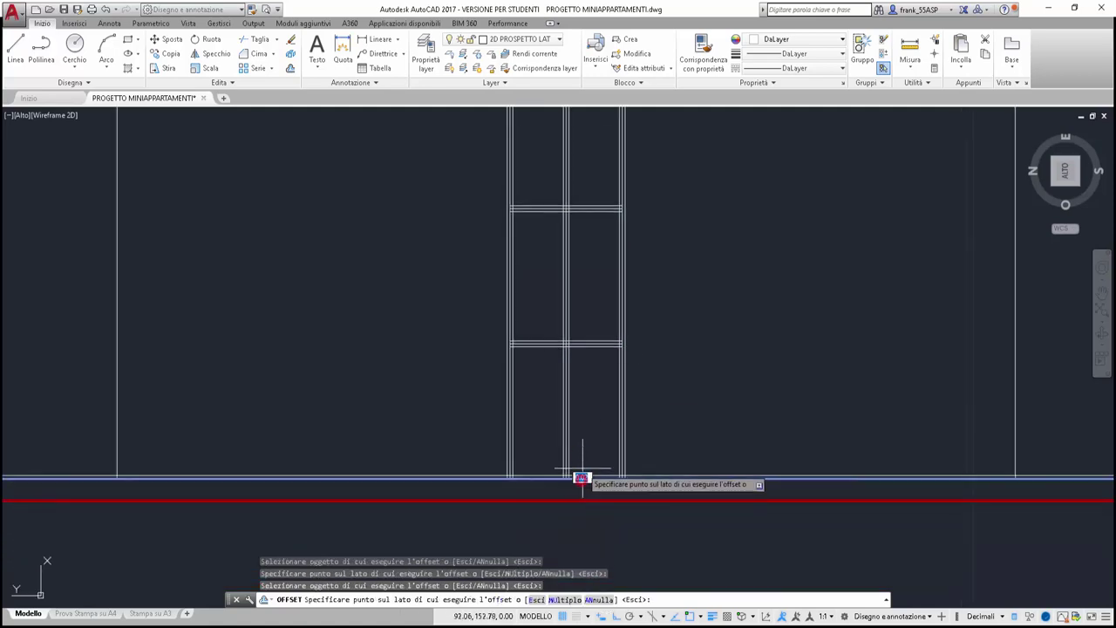
click(582, 468)
scroll(667, 401, down, 2)
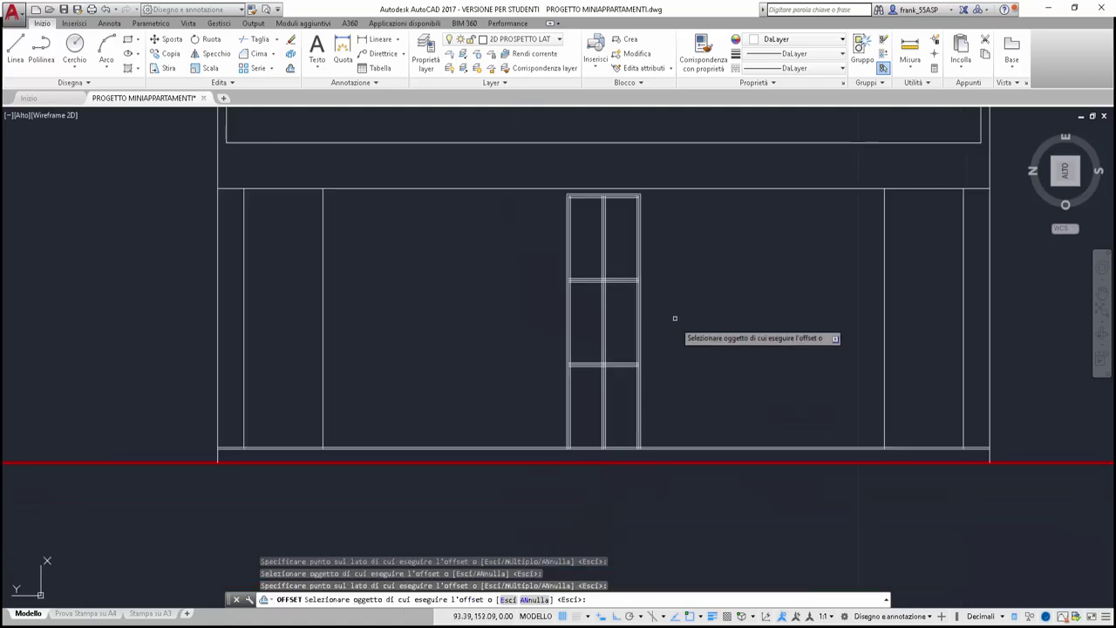
key(ctrl+y)
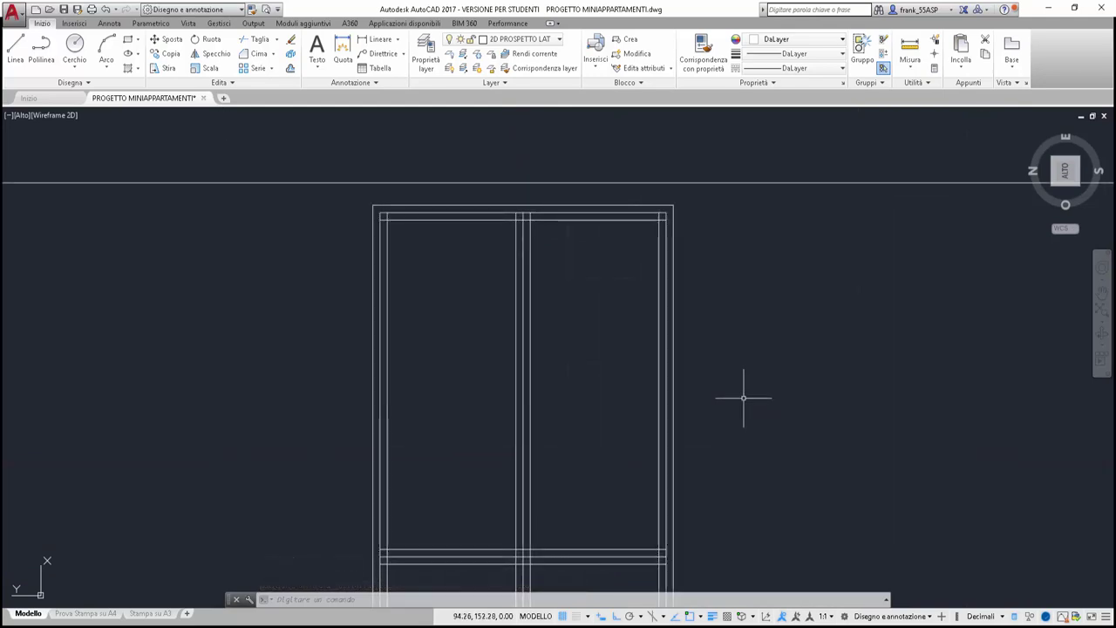
Join the top inner frame lines with the side lines into clean top corners
click(251, 53)
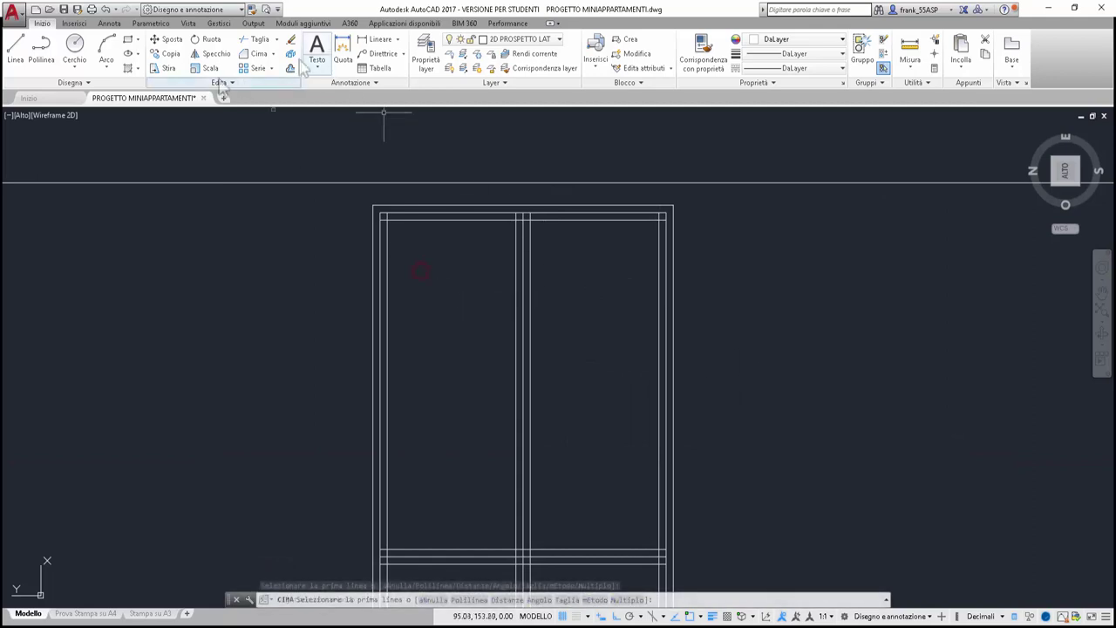
click(397, 220)
click(388, 237)
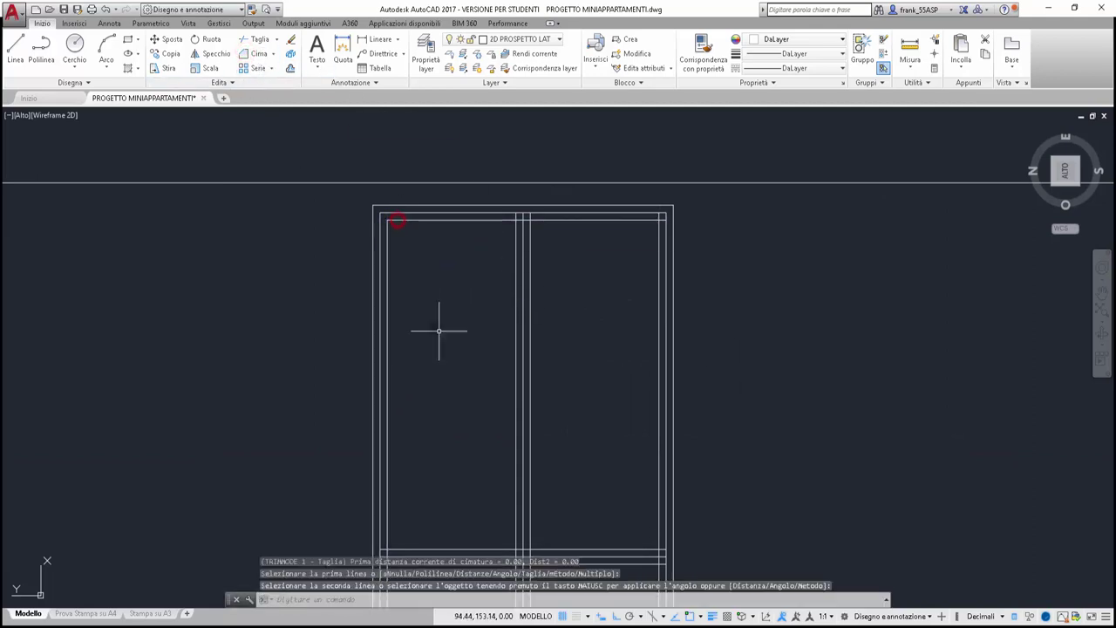
right_click(436, 327)
click(464, 337)
click(651, 237)
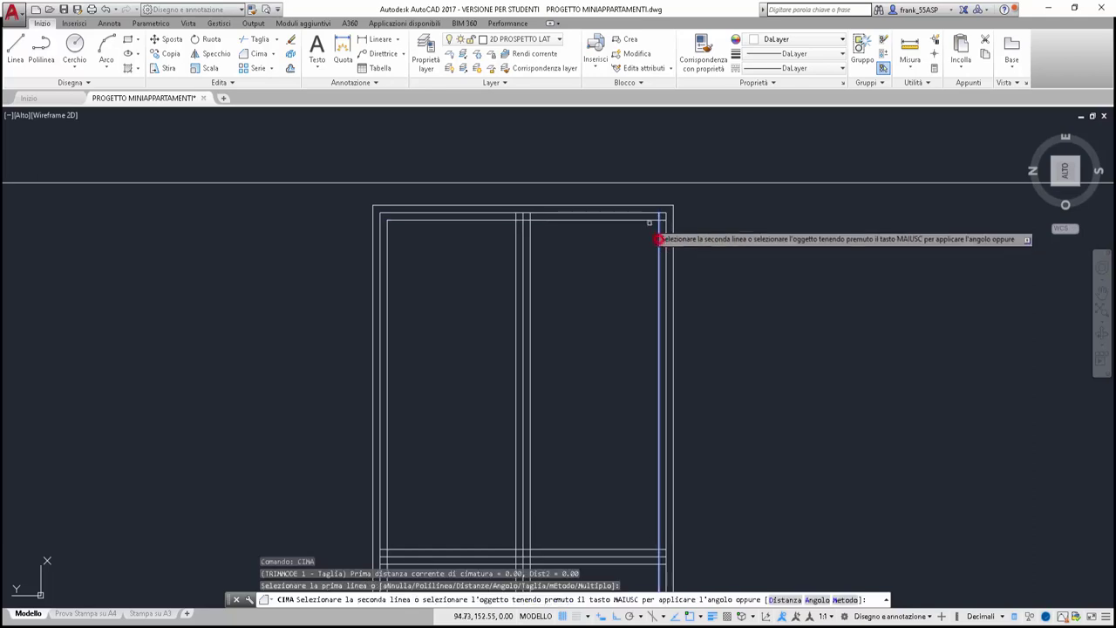
Close the bottom inner frame corners with zero-distance joins
scroll(583, 374, down, 2)
middle_drag(583, 169, 580, 407)
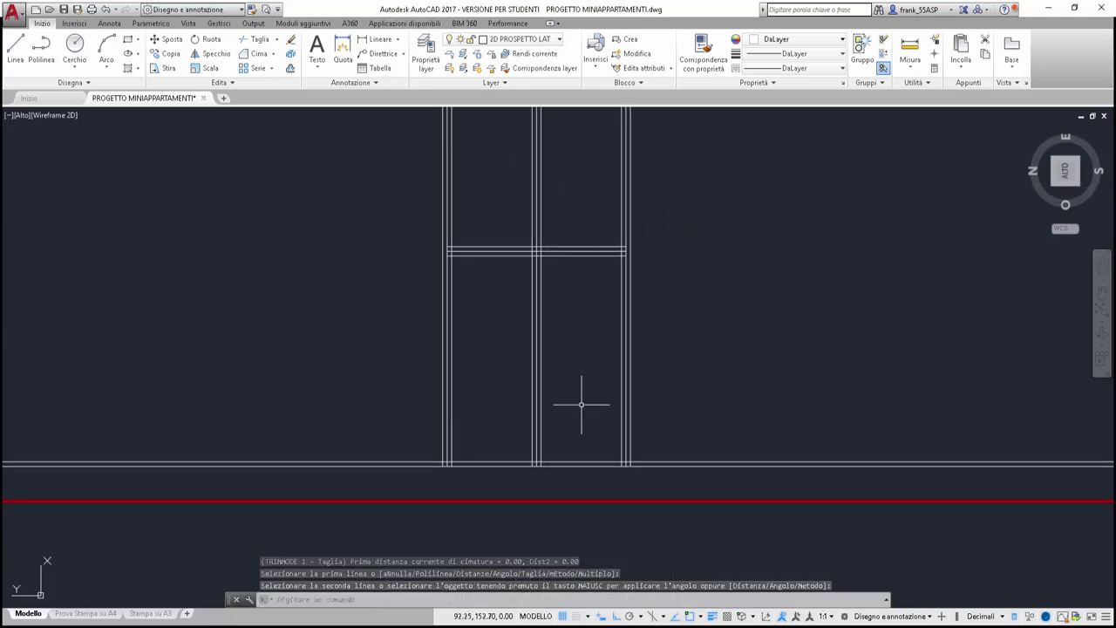
right_click(576, 398)
click(610, 409)
click(460, 462)
click(448, 453)
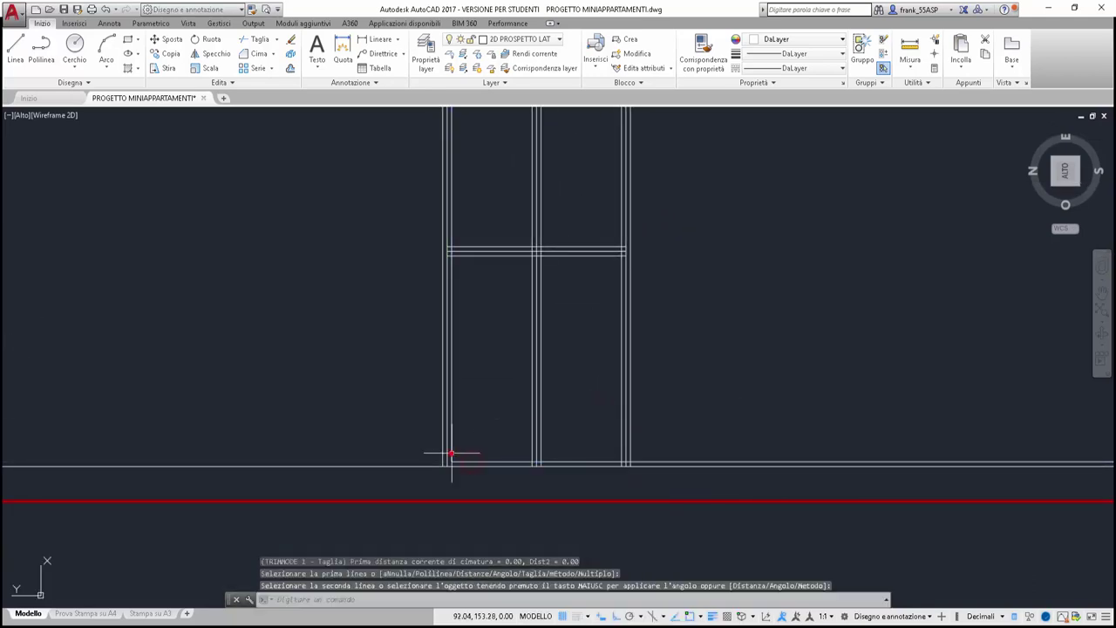
right_click(586, 396)
click(615, 401)
click(599, 462)
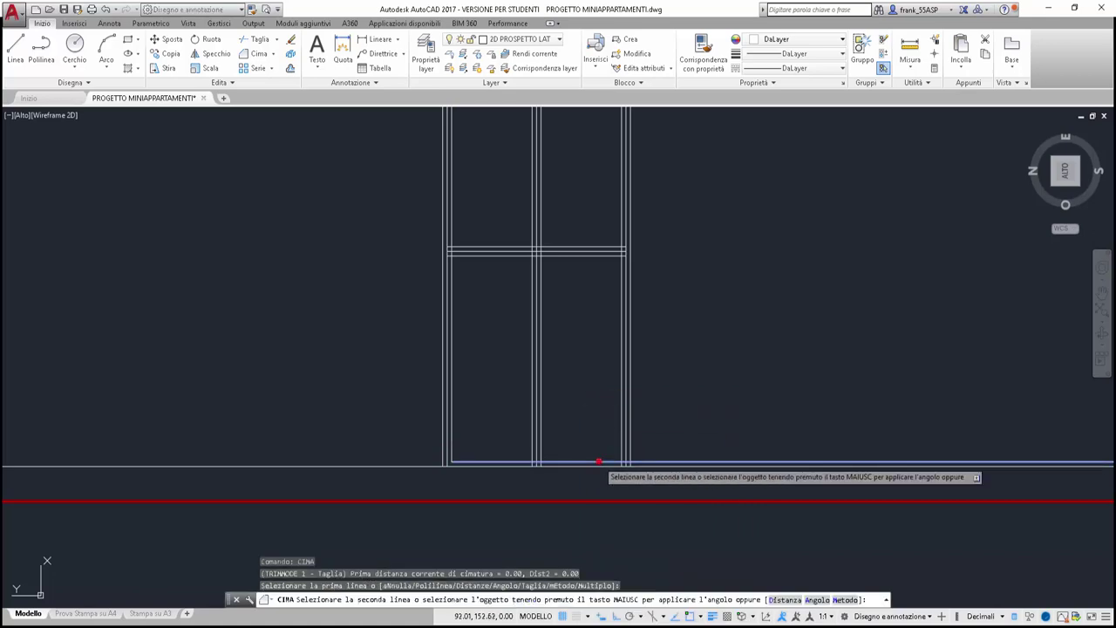
scroll(543, 500, up, 2)
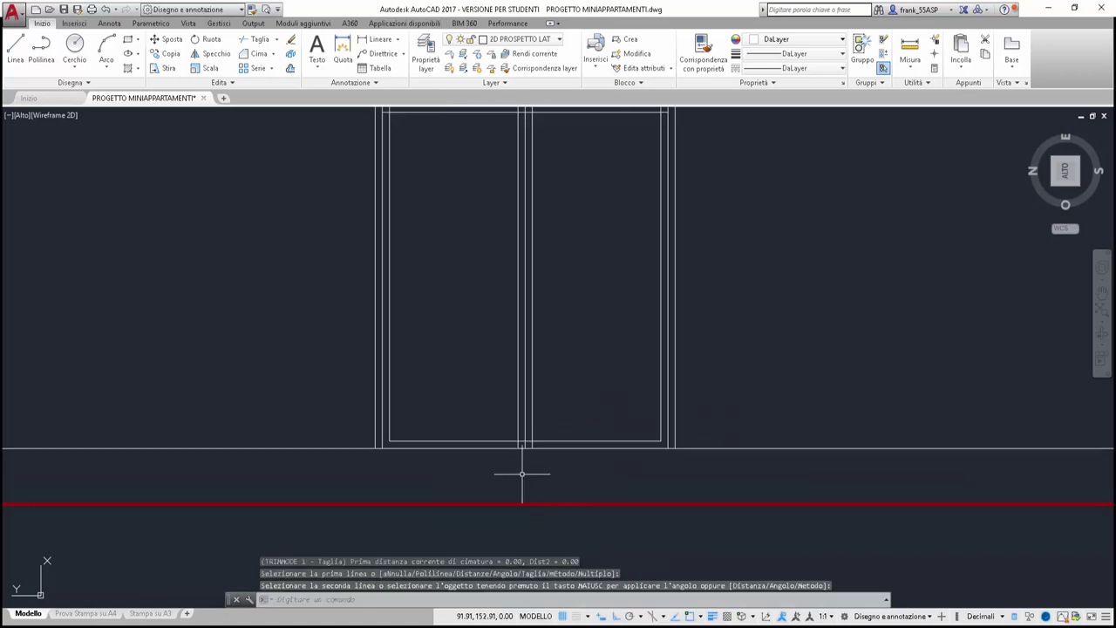
Trim the overlapping lines at the window bottom, using all objects as cutting edges
click(260, 38)
key(Return)
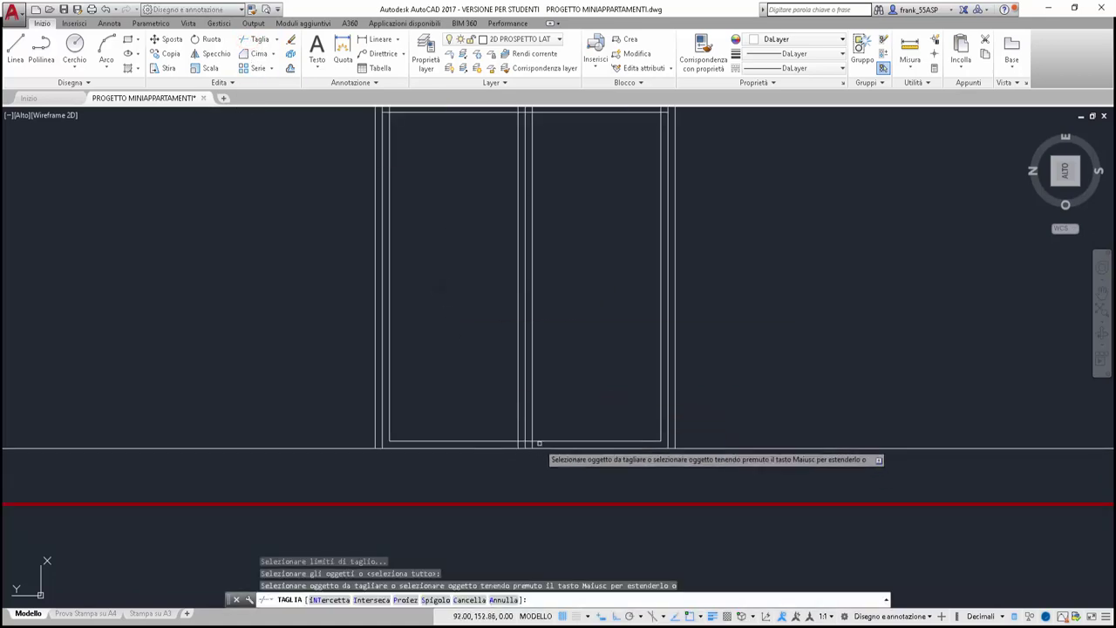
click(536, 443)
click(518, 443)
click(527, 445)
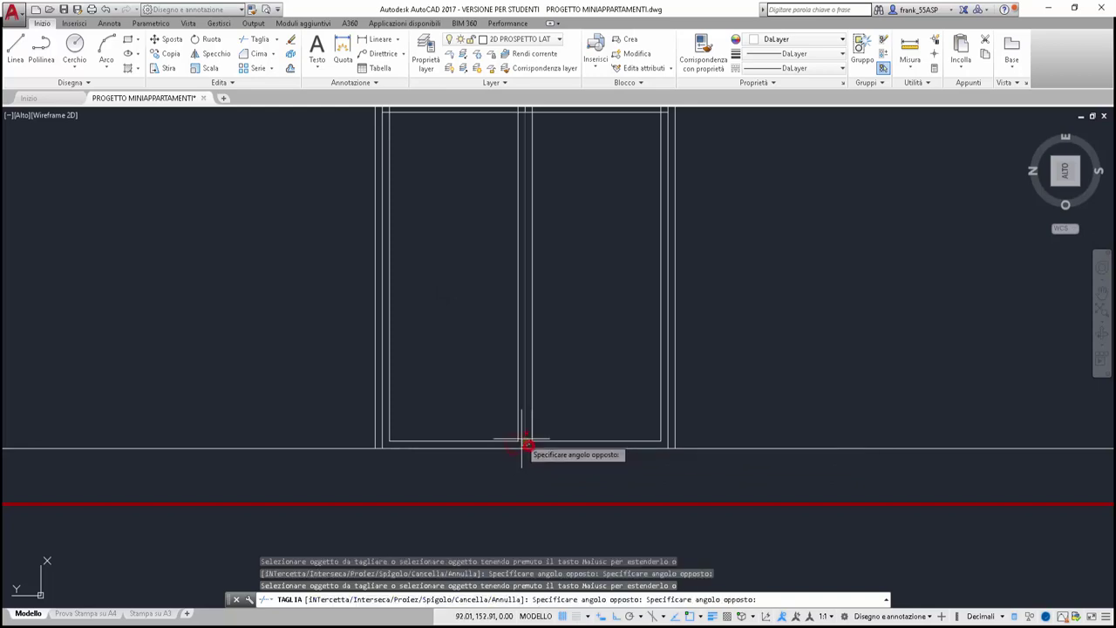
click(575, 343)
Trim the crossbar between the mullion lines and the short stubs at both frames
scroll(578, 270, down, 2)
middle_drag(578, 270, 584, 376)
scroll(556, 257, up, 2)
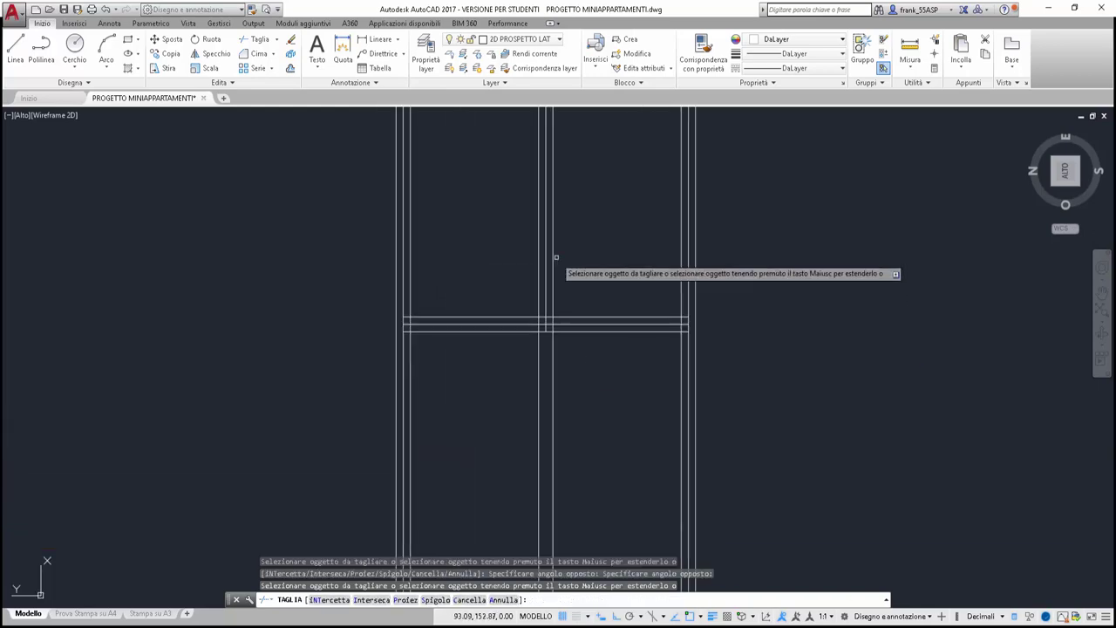
scroll(567, 287, up, 2)
click(553, 351)
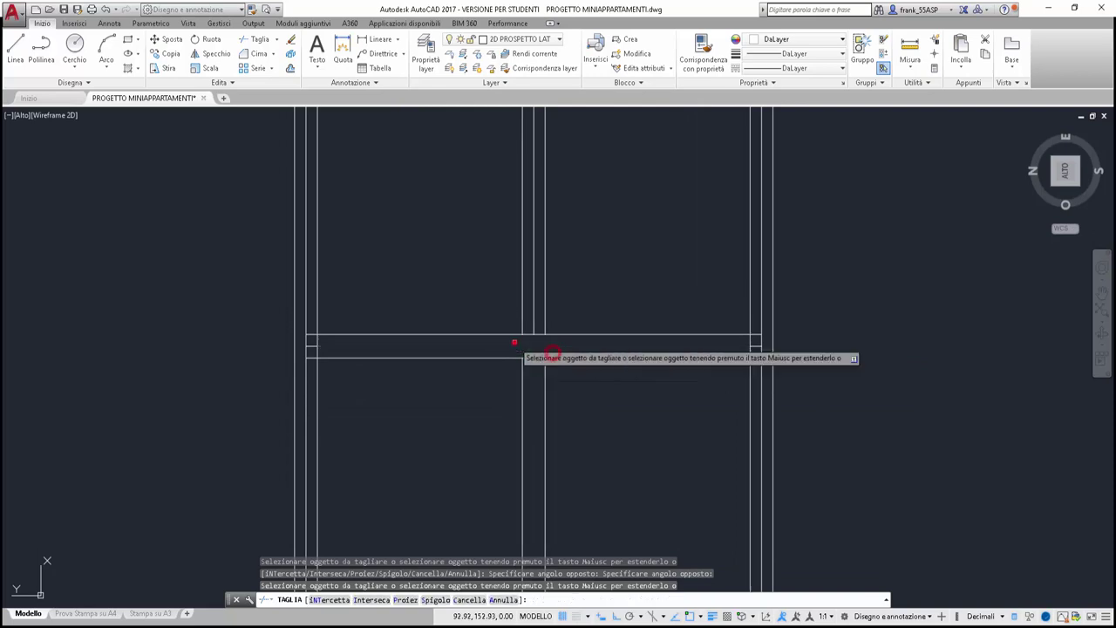
click(316, 349)
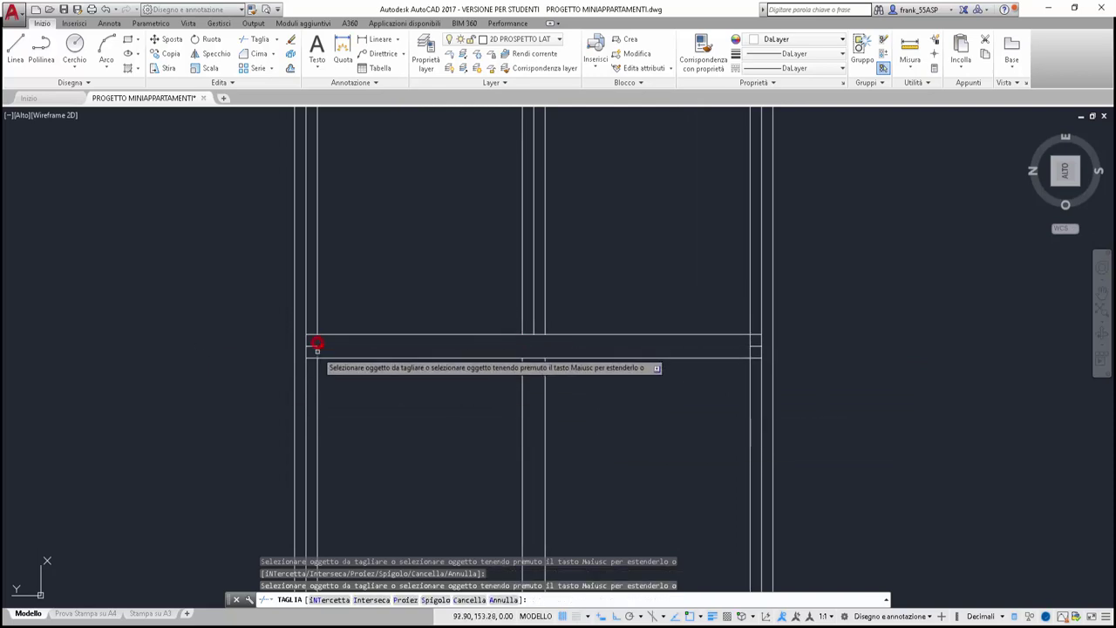
click(753, 345)
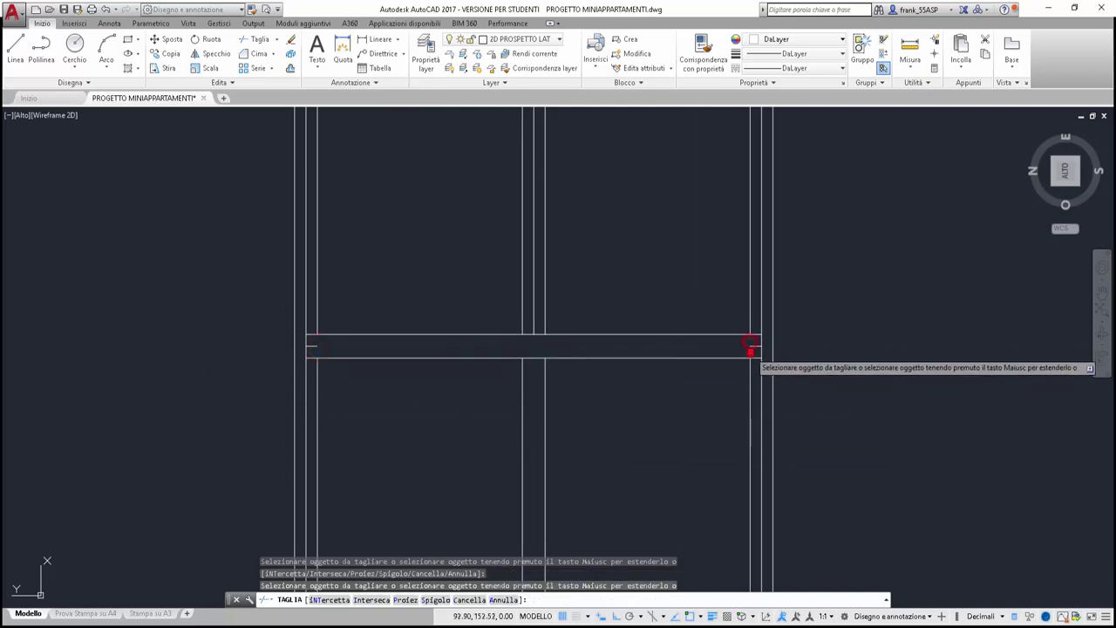
Trim the left-frame stub and the mullion lines crossing the crossbar, ending the trim
click(312, 334)
click(311, 326)
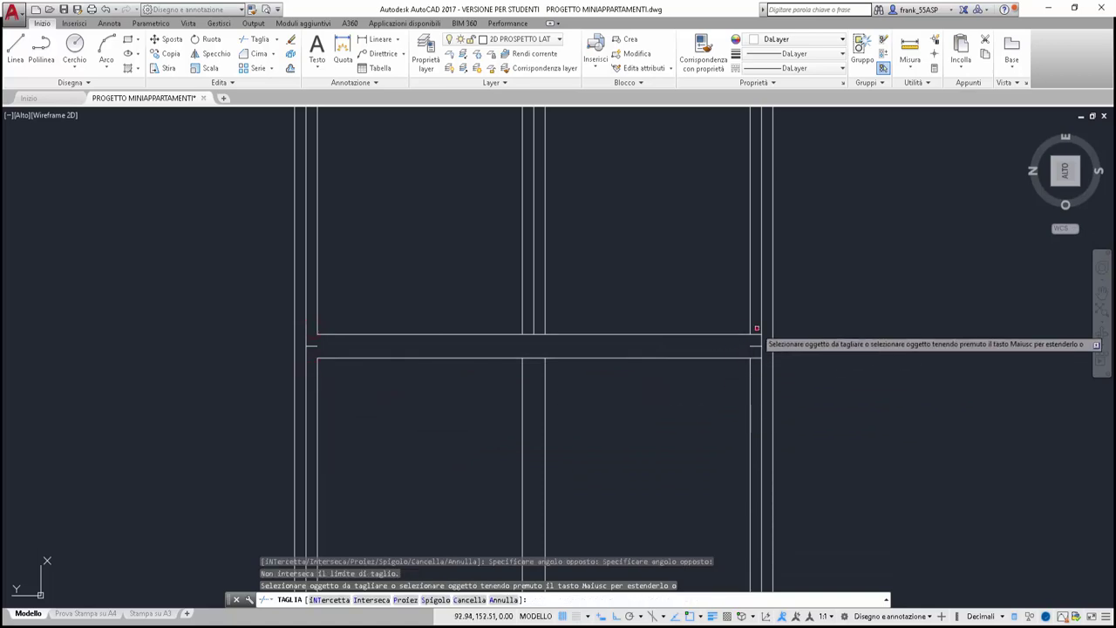
click(538, 364)
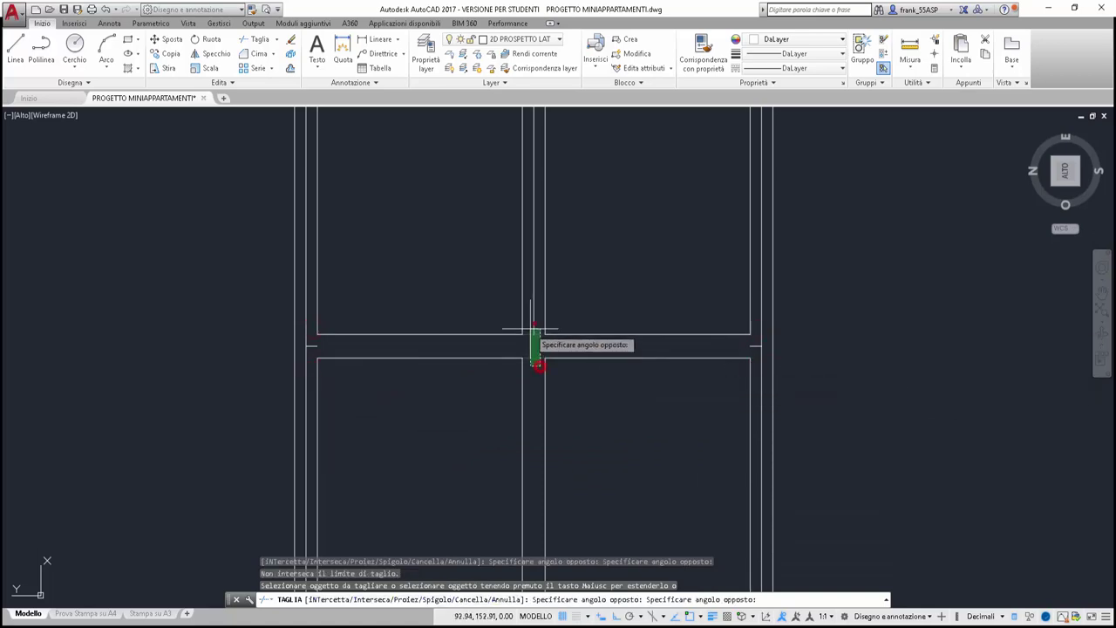
click(530, 330)
right_click(611, 421)
Select the three leftover stub lines at the frames
click(651, 427)
click(312, 345)
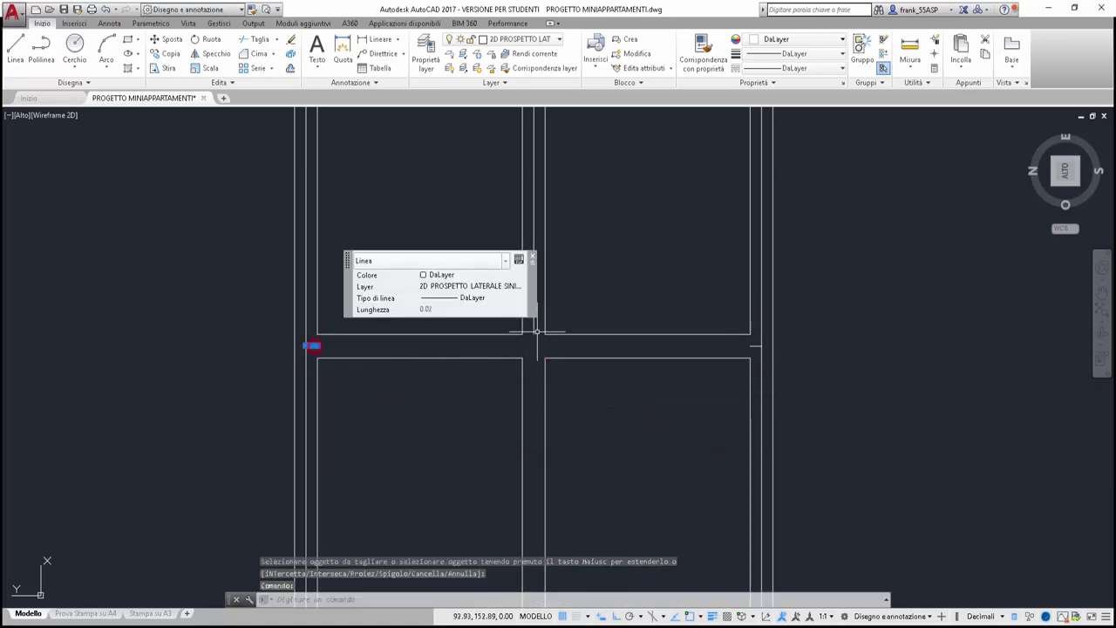
click(536, 331)
click(756, 346)
Erase the three leftover stubs and set the crossbar and mullion lines as trim edges
click(290, 41)
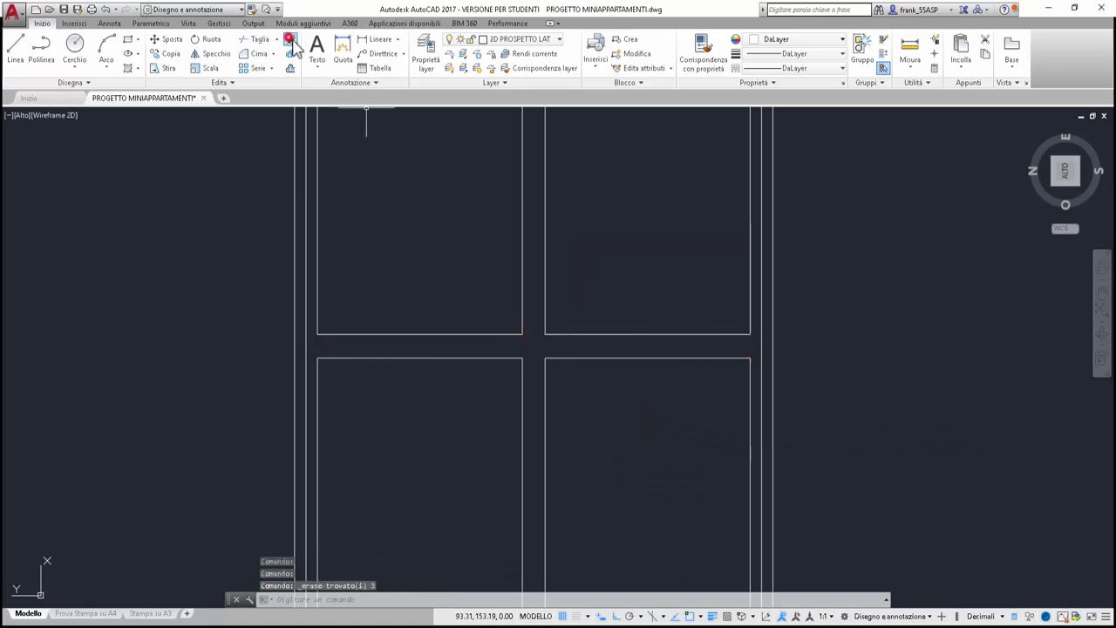
mouse_move(613, 197)
middle_down()
mouse_move(626, 587)
mouse_move(654, 361)
middle_up()
click(259, 40)
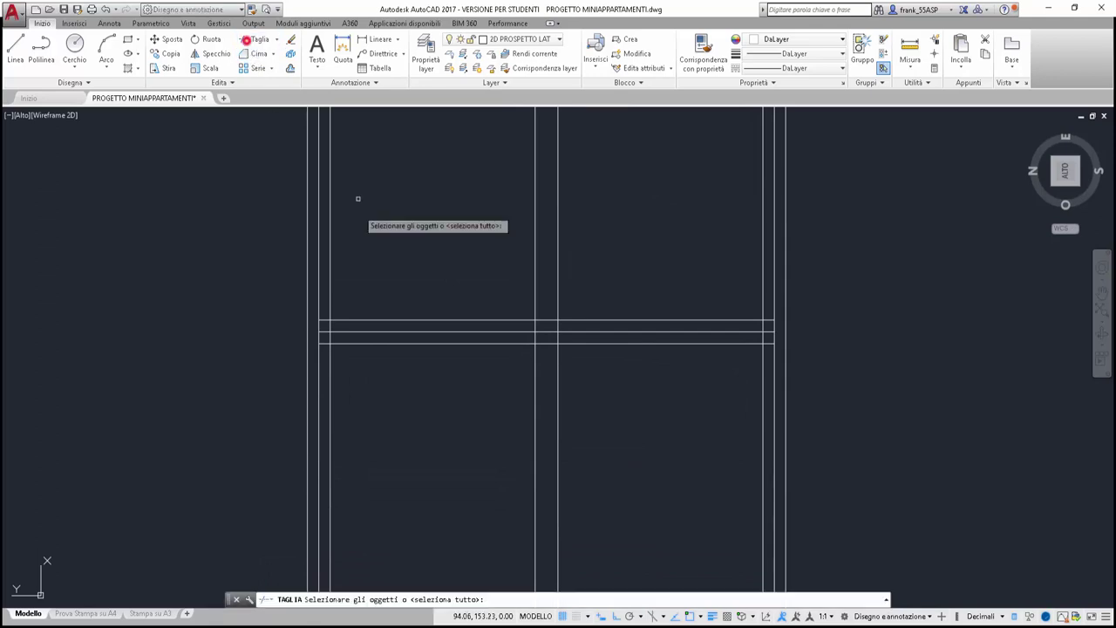
click(769, 340)
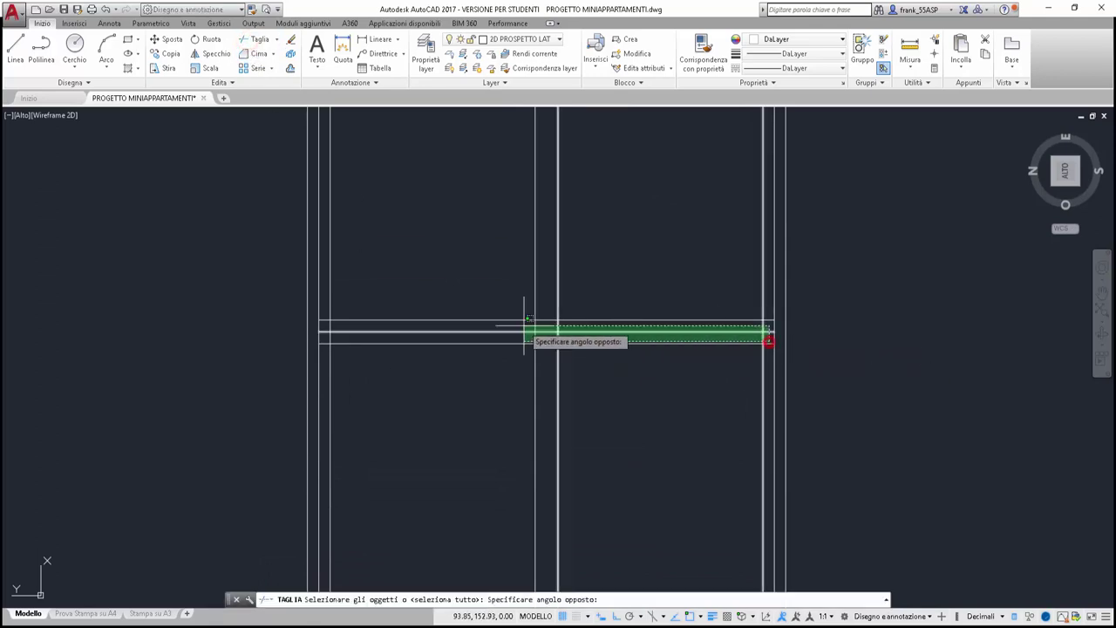
click(325, 326)
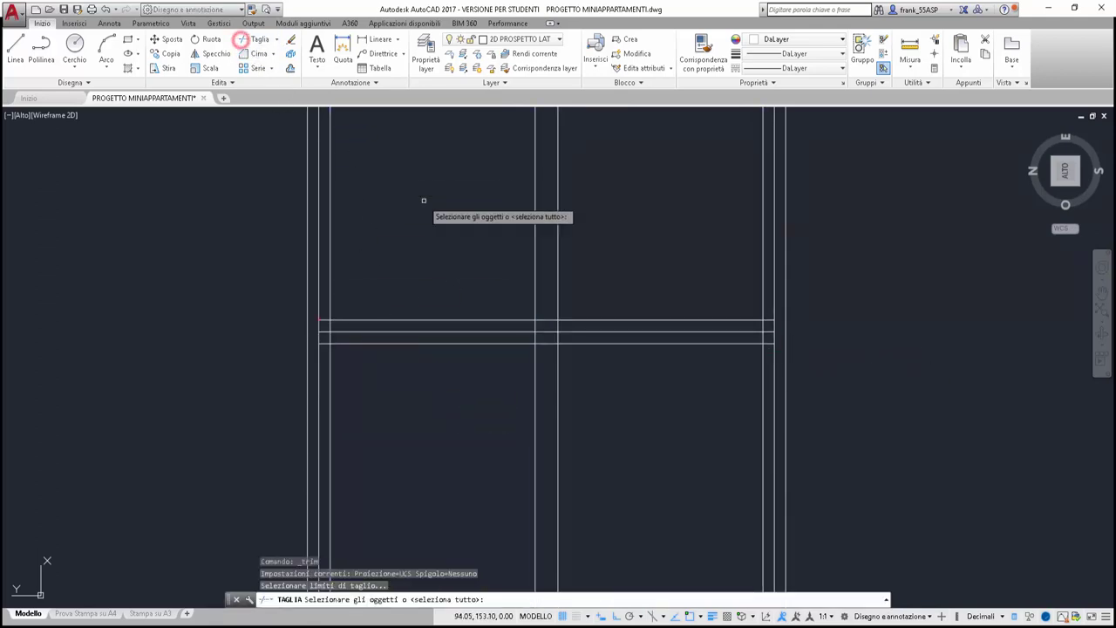
key(Return)
Trim the crossbar segments and the line stubs on both sides of the door
click(769, 337)
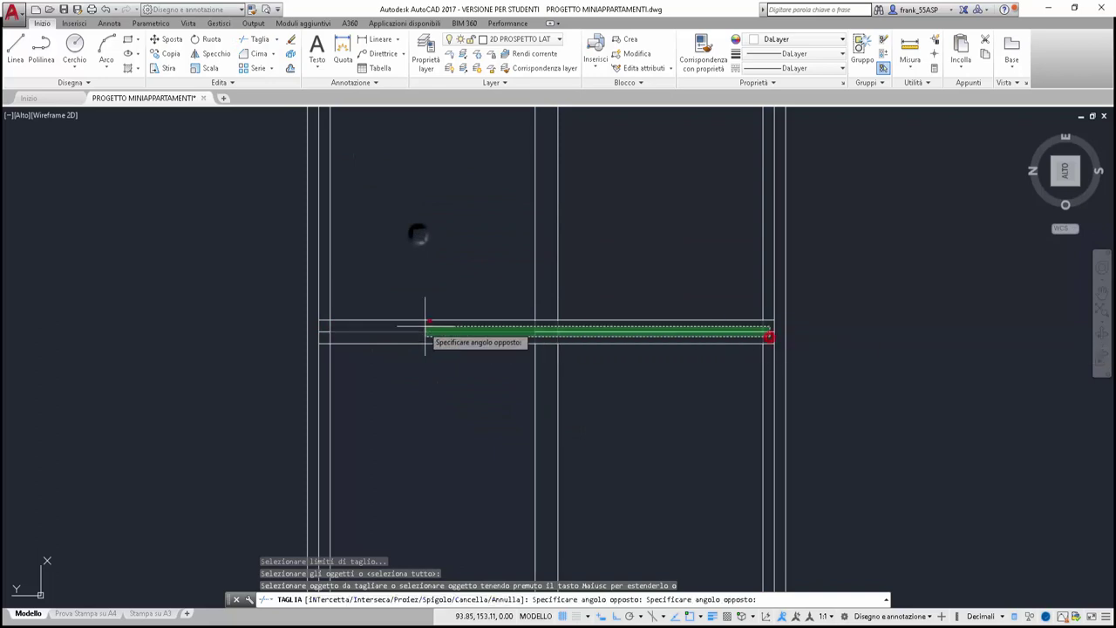
click(319, 324)
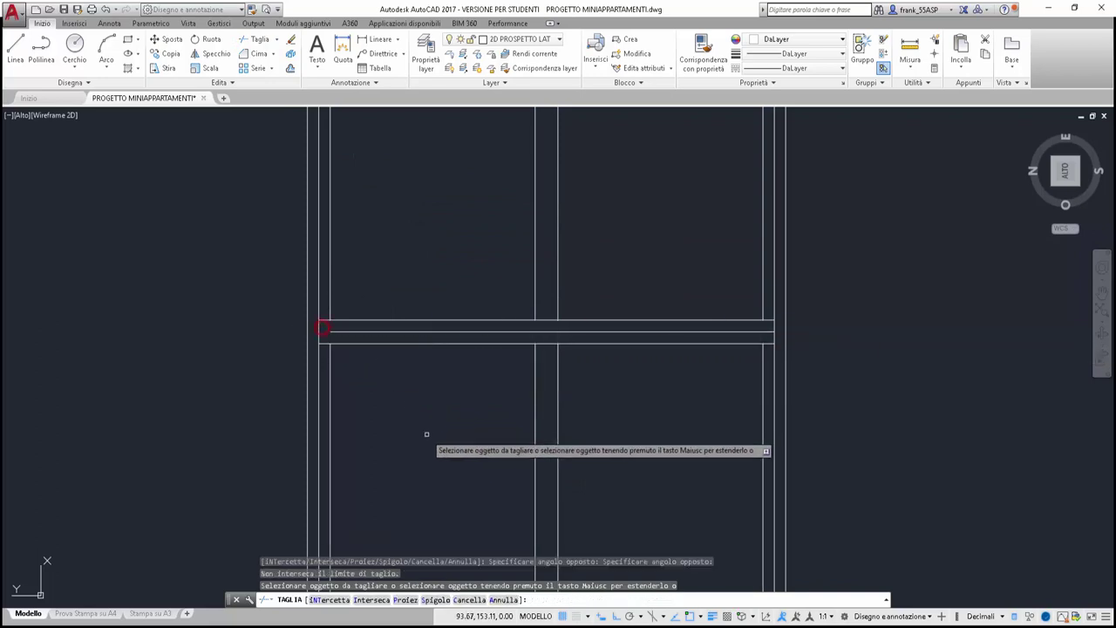
click(325, 346)
click(325, 318)
click(771, 352)
click(769, 326)
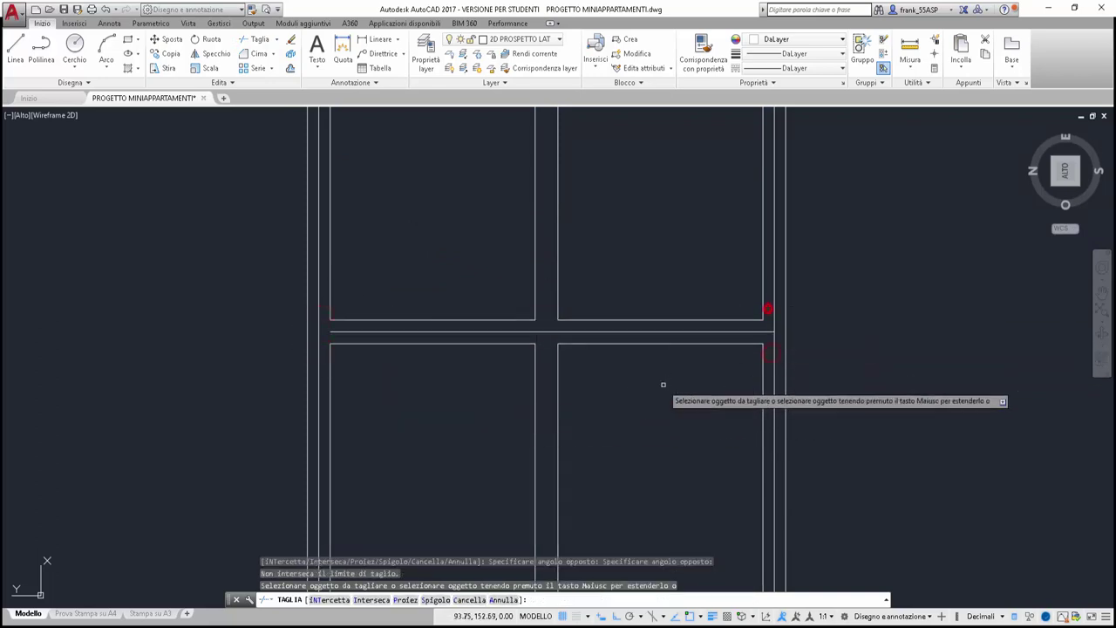
right_click(636, 386)
click(677, 393)
Delete the extra horizontal line across the door
click(549, 331)
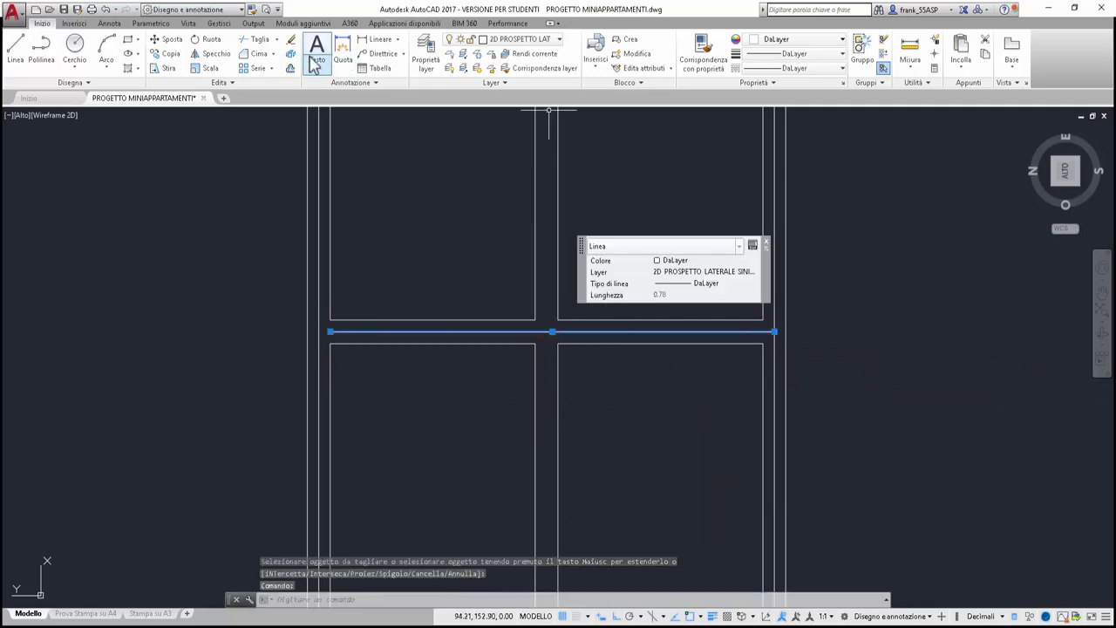
key(Delete)
scroll(498, 249, down, 3)
middle_drag(498, 249, 507, 501)
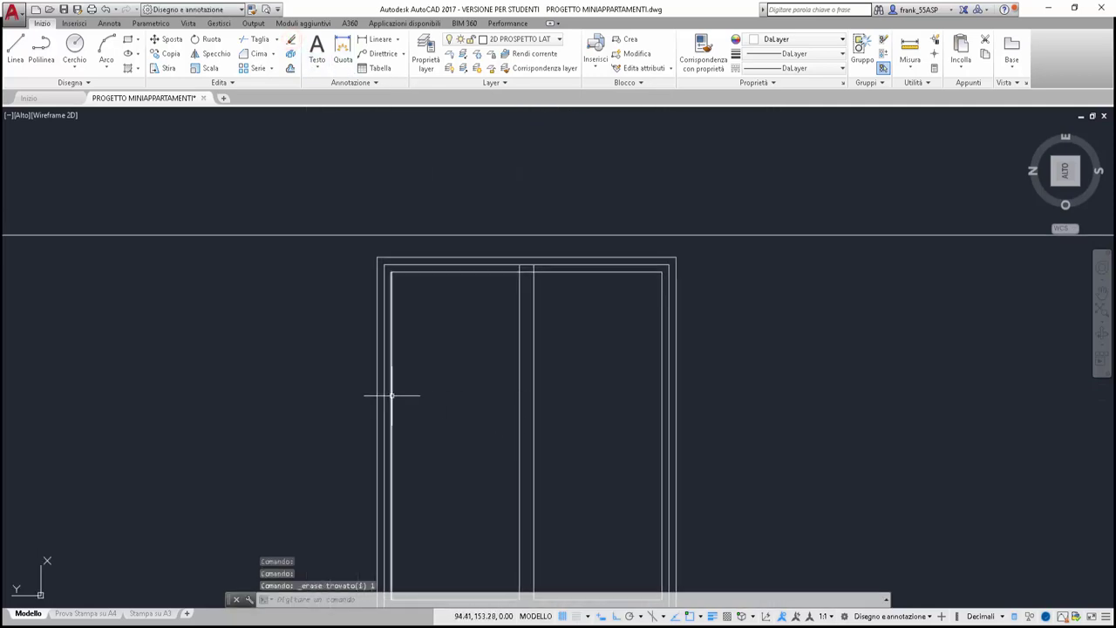
middle_drag(453, 349, 466, 349)
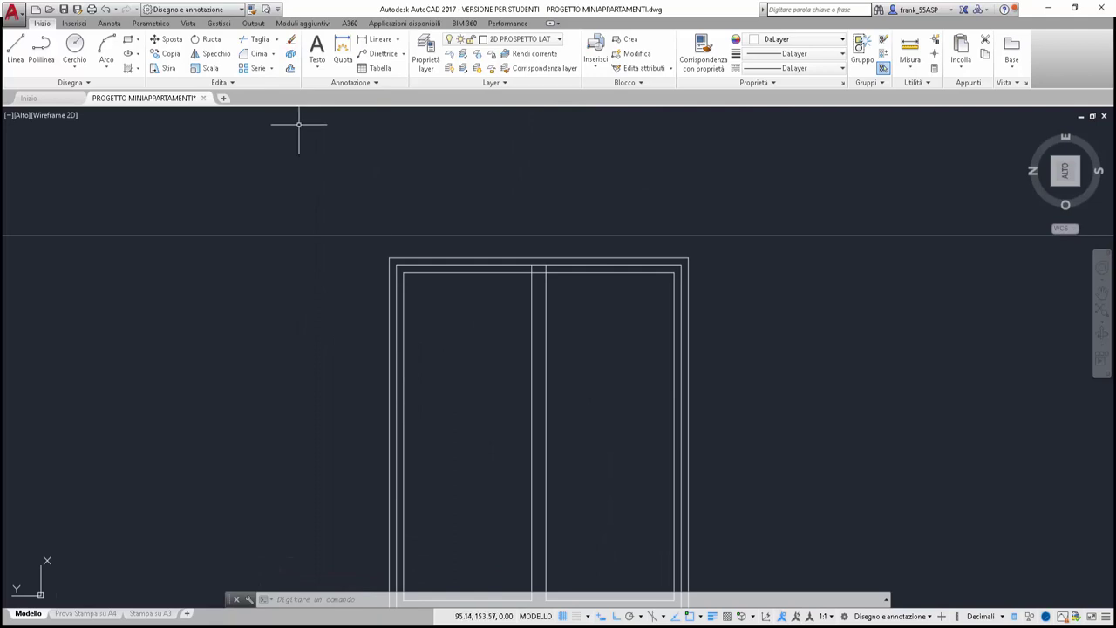
Trim the short top segment between the mullion lines
click(255, 40)
key(Return)
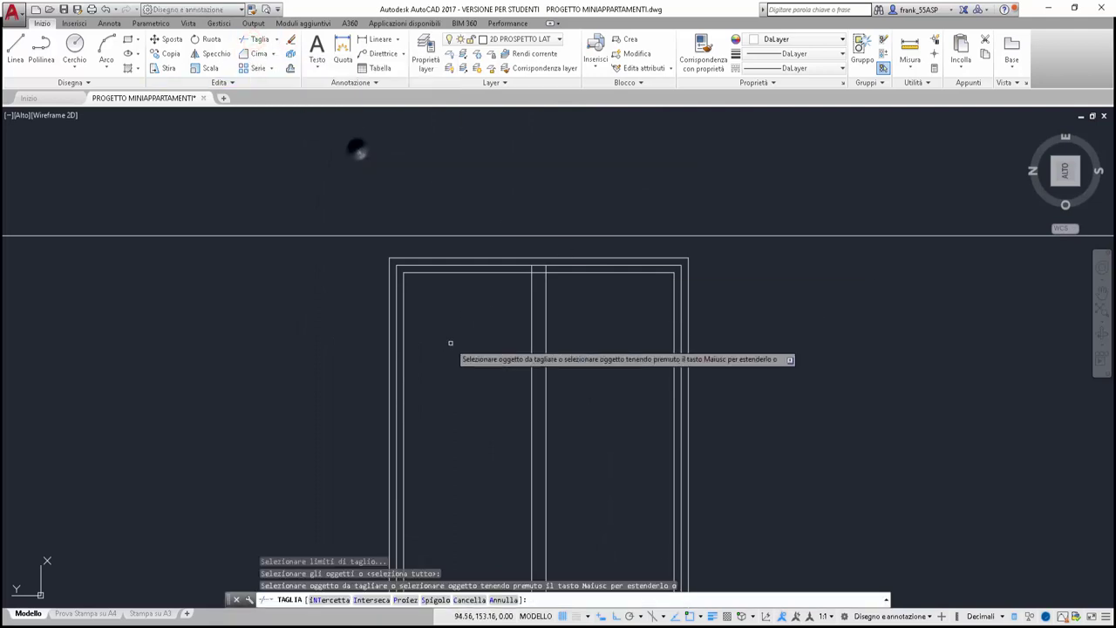
click(540, 273)
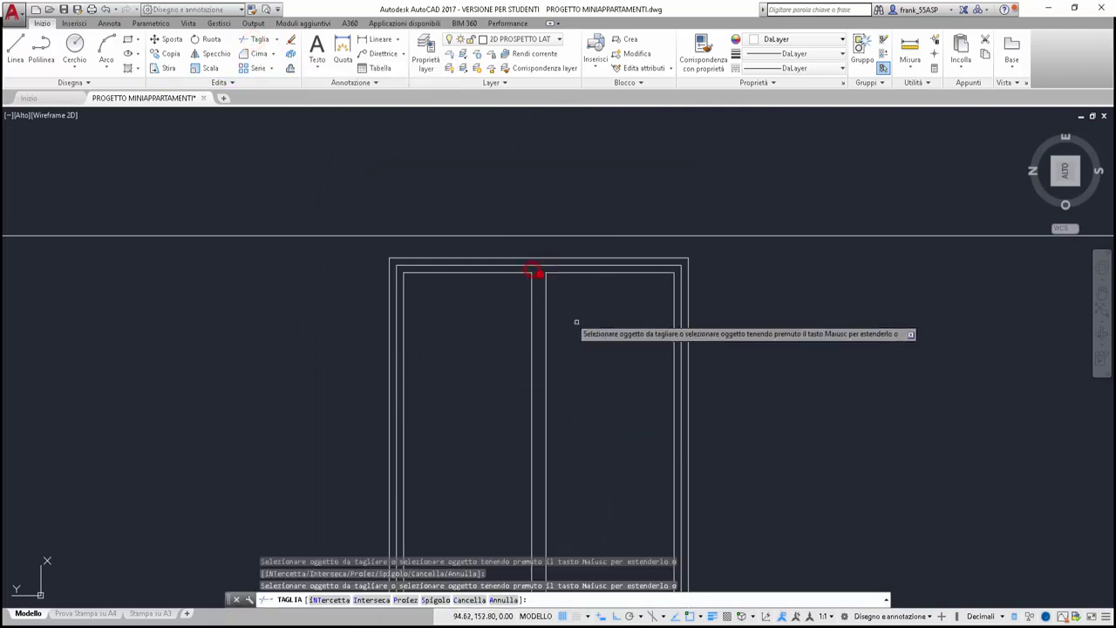
scroll(602, 333, down, 2)
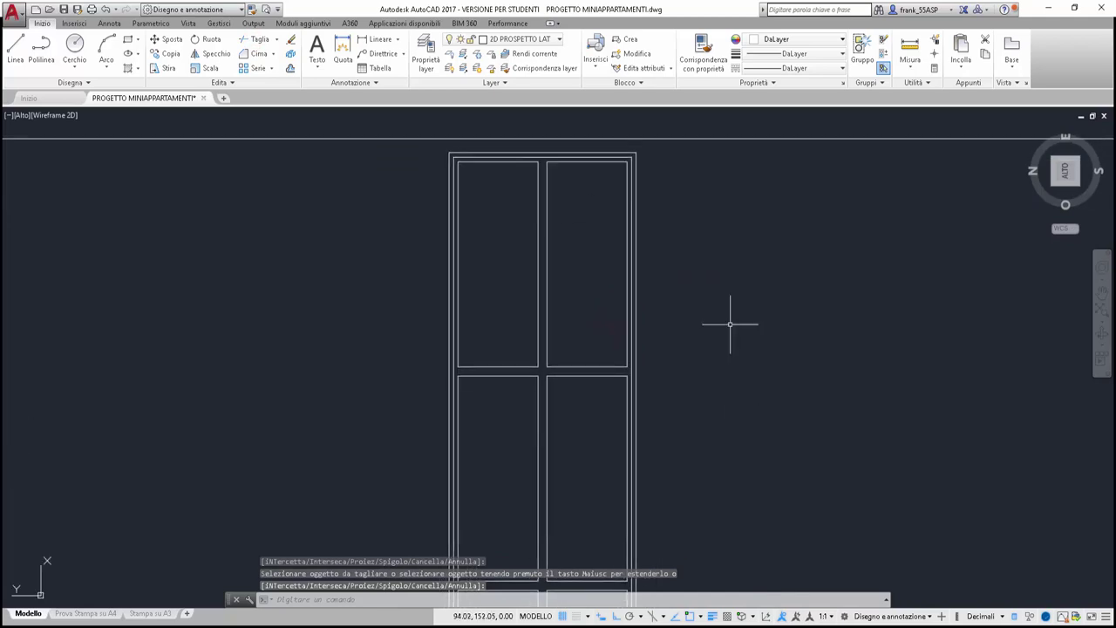
middle_drag(730, 324, 724, 366)
Move the upper-right panel's right edge 0.02 left and its top edge 0.02 down
scroll(759, 371, up, 2)
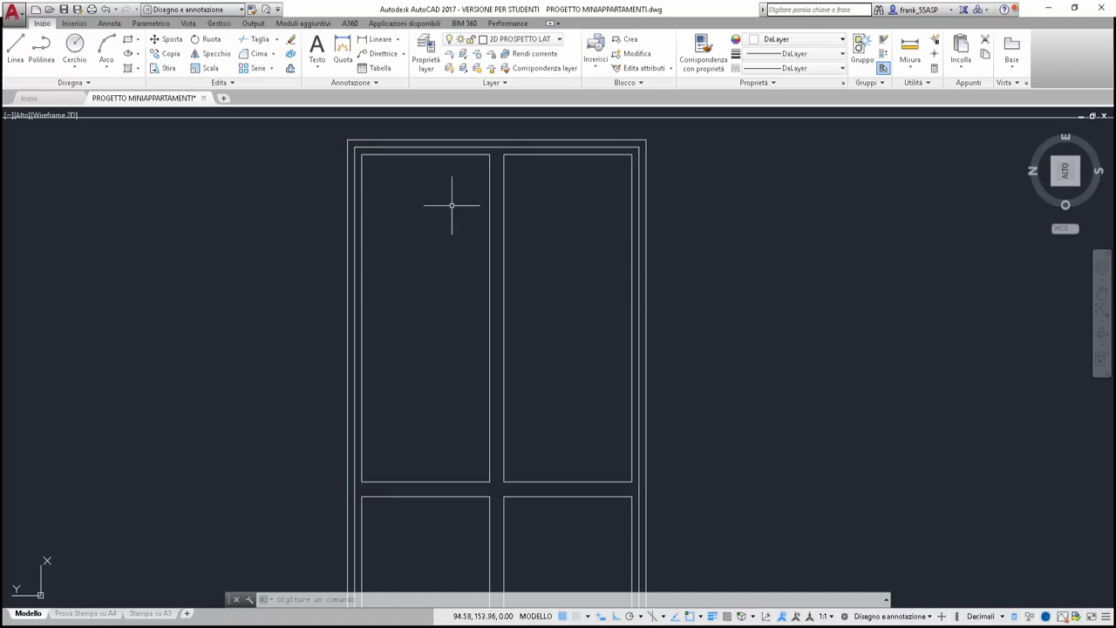
click(166, 39)
click(631, 348)
key(Return)
click(630, 349)
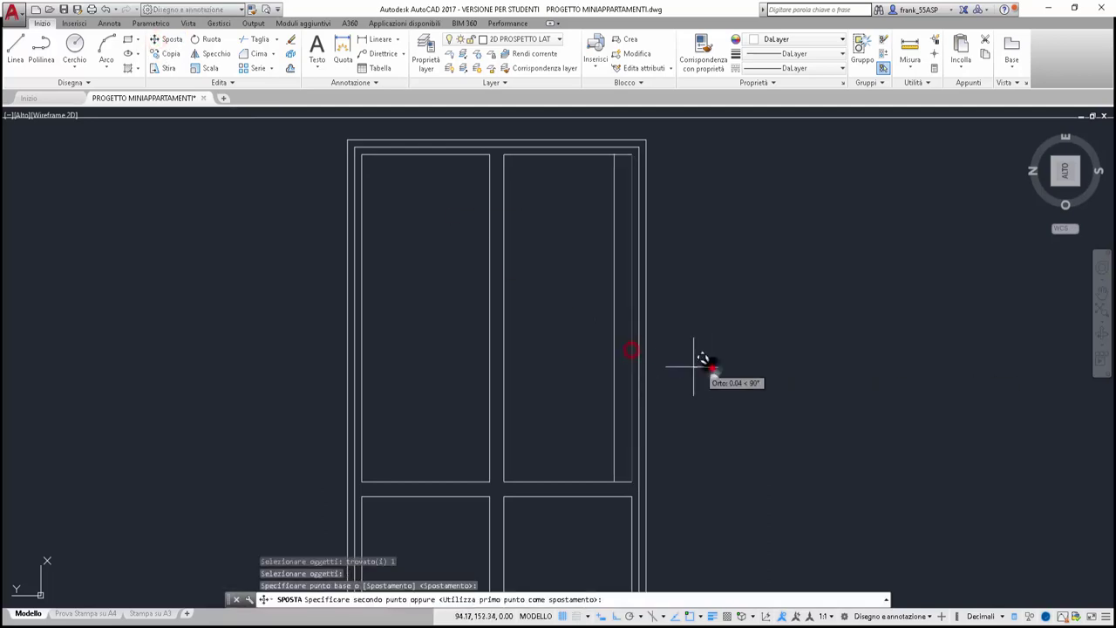
text(.02)
key(Return)
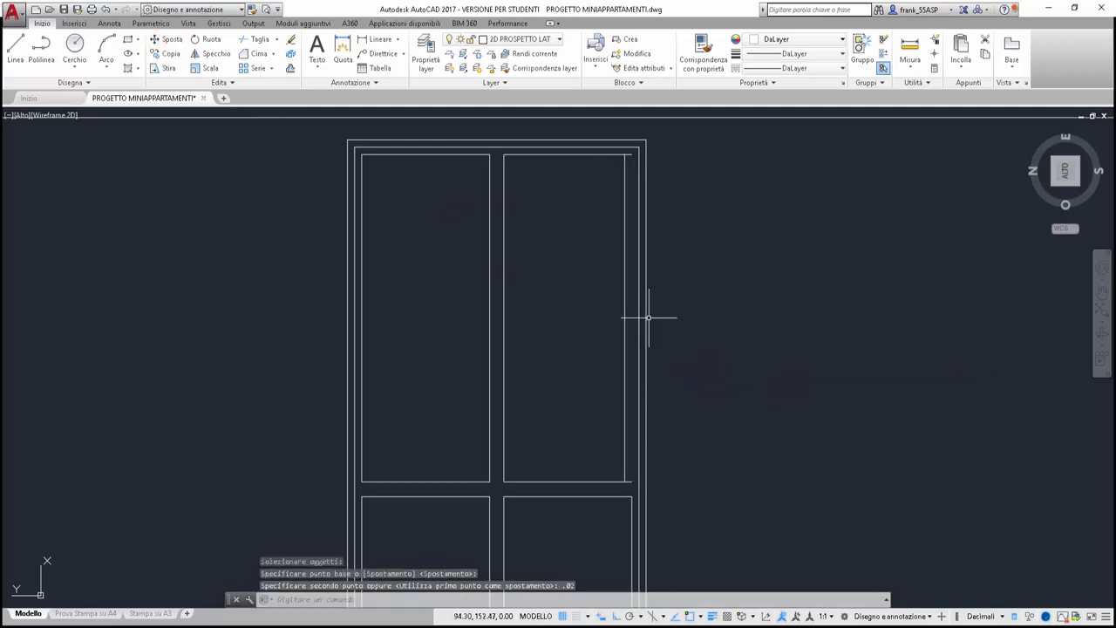
key(Return)
click(558, 156)
key(Return)
click(555, 188)
text(.02)
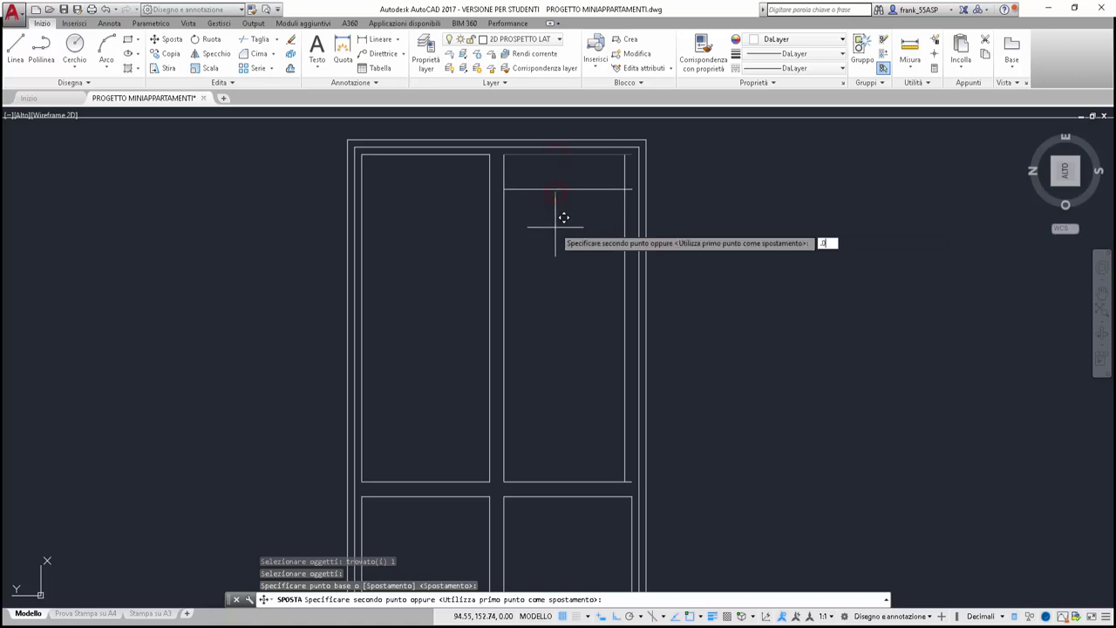
key(Return)
Move the upper-left panel's top edge 0.02 down and its left edge 0.02 right
click(157, 46)
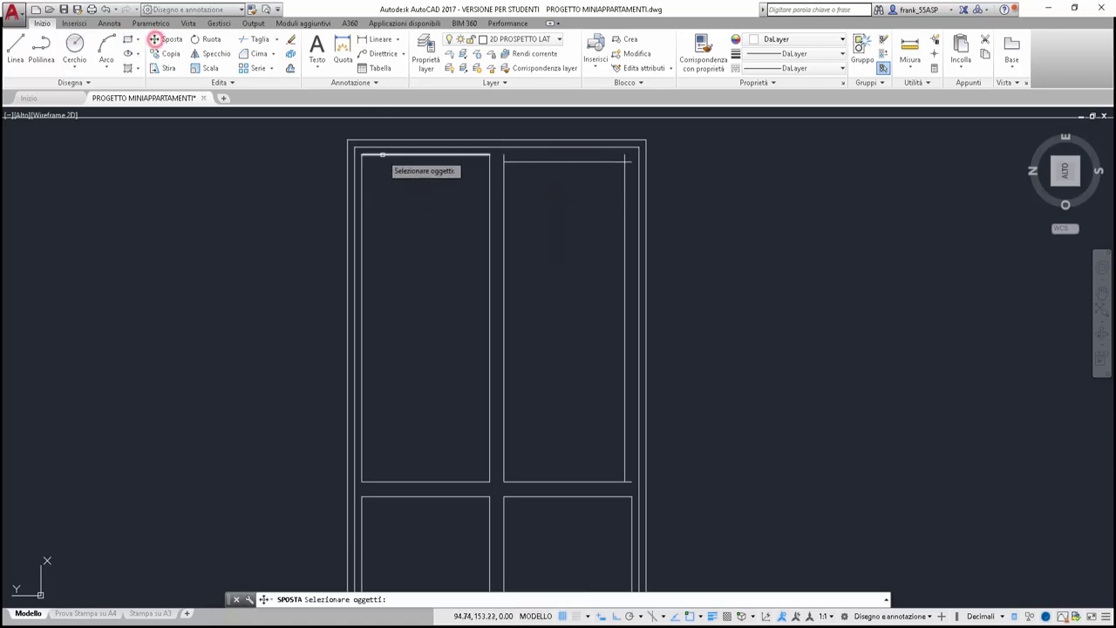
click(399, 155)
key(Return)
click(399, 190)
text(.02)
key(Return)
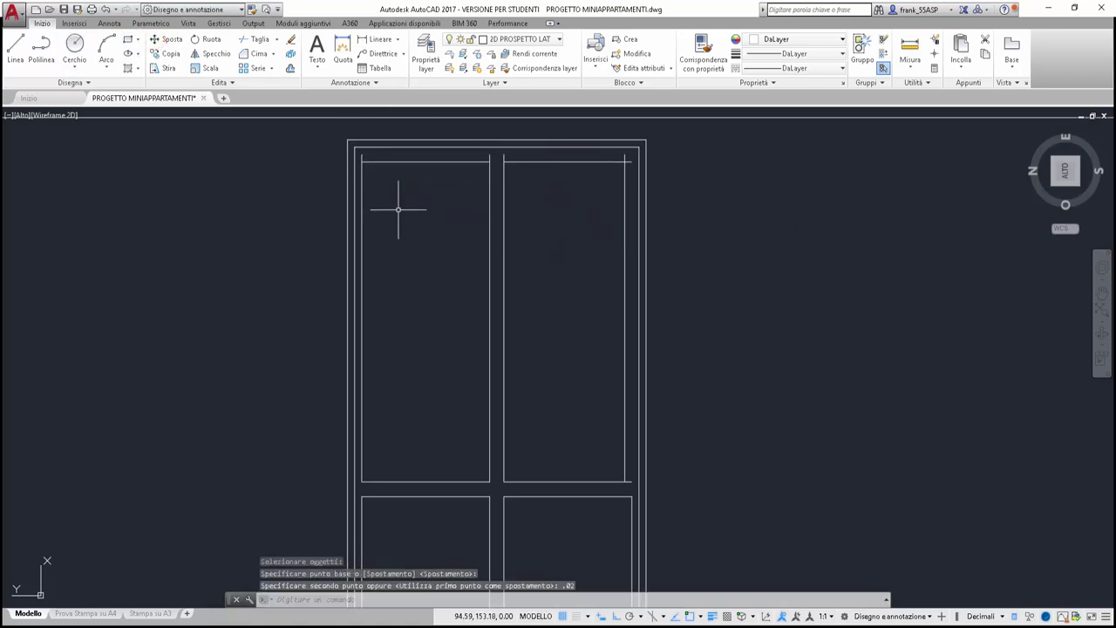
click(166, 40)
click(362, 369)
key(Return)
click(410, 357)
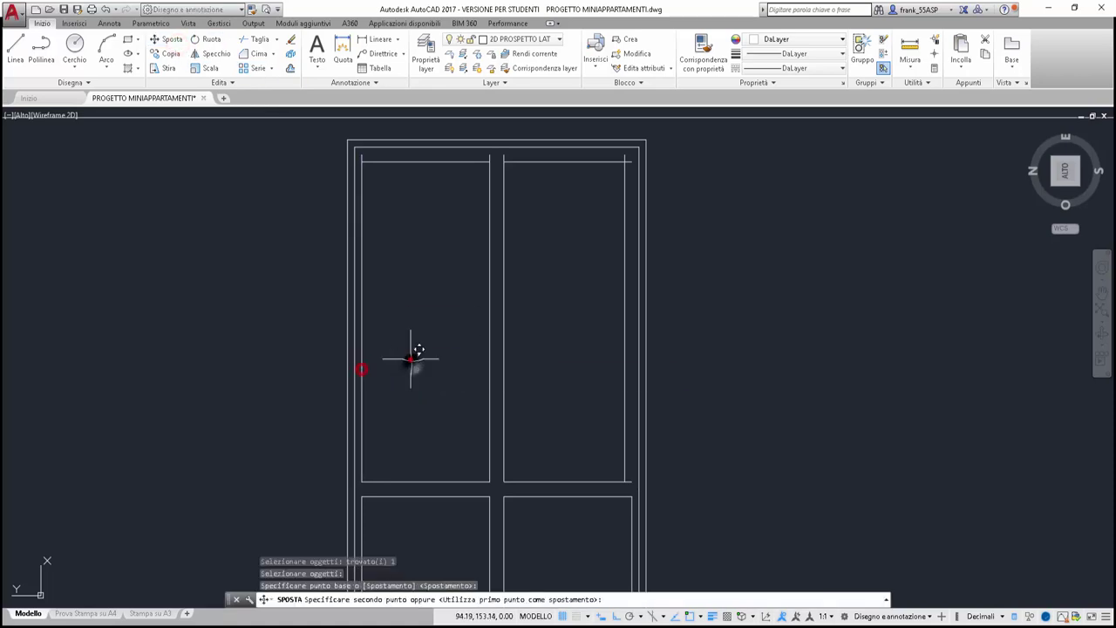
text(.02)
key(Return)
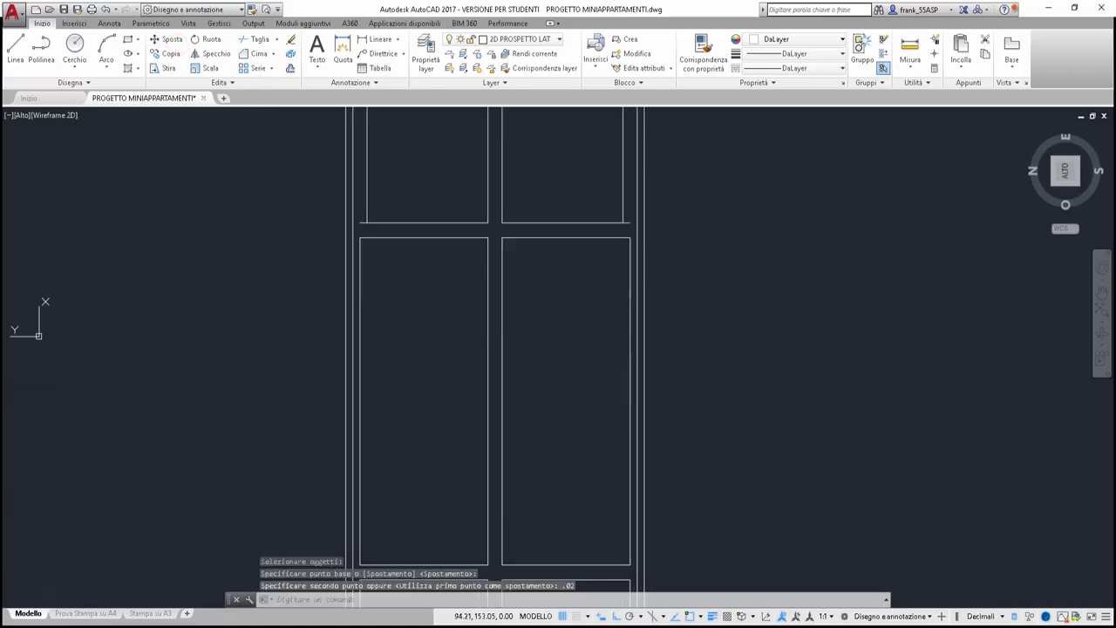
Shift the middle panels' left and right edges 0.02 inward
middle_drag(438, 351, 580, 336)
click(166, 39)
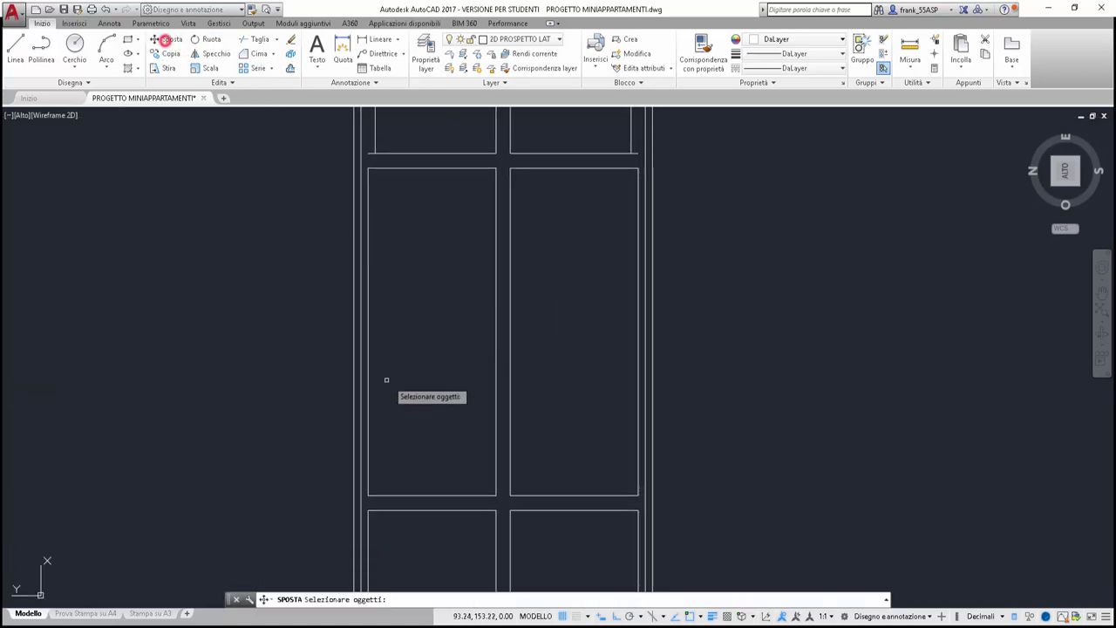
click(369, 377)
key(Return)
click(410, 375)
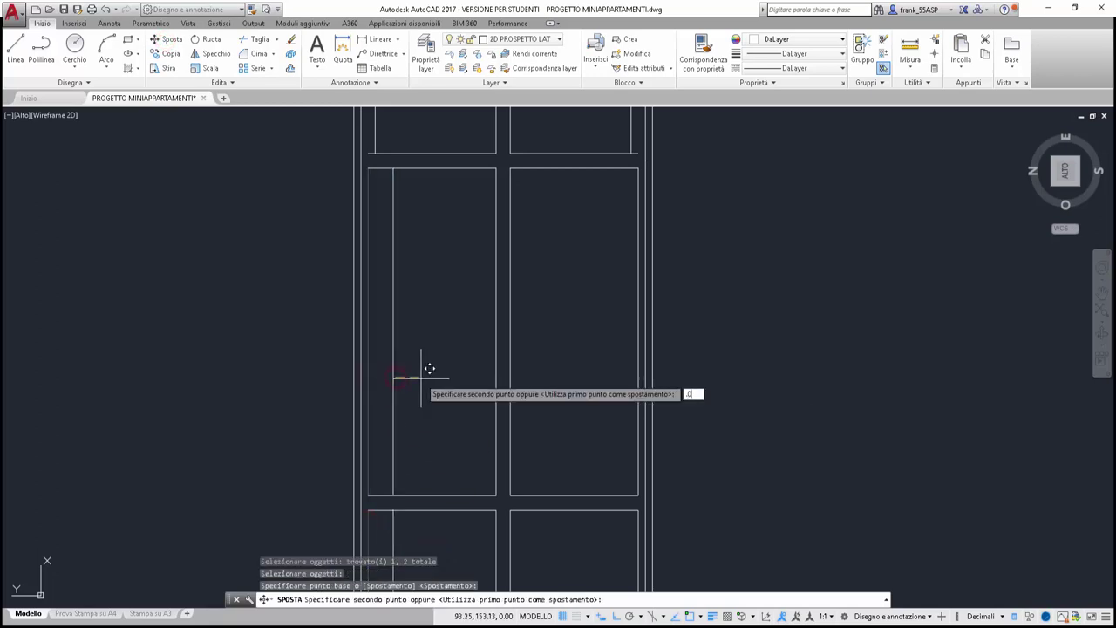
text(.02)
key(Return)
key(Return)
click(637, 427)
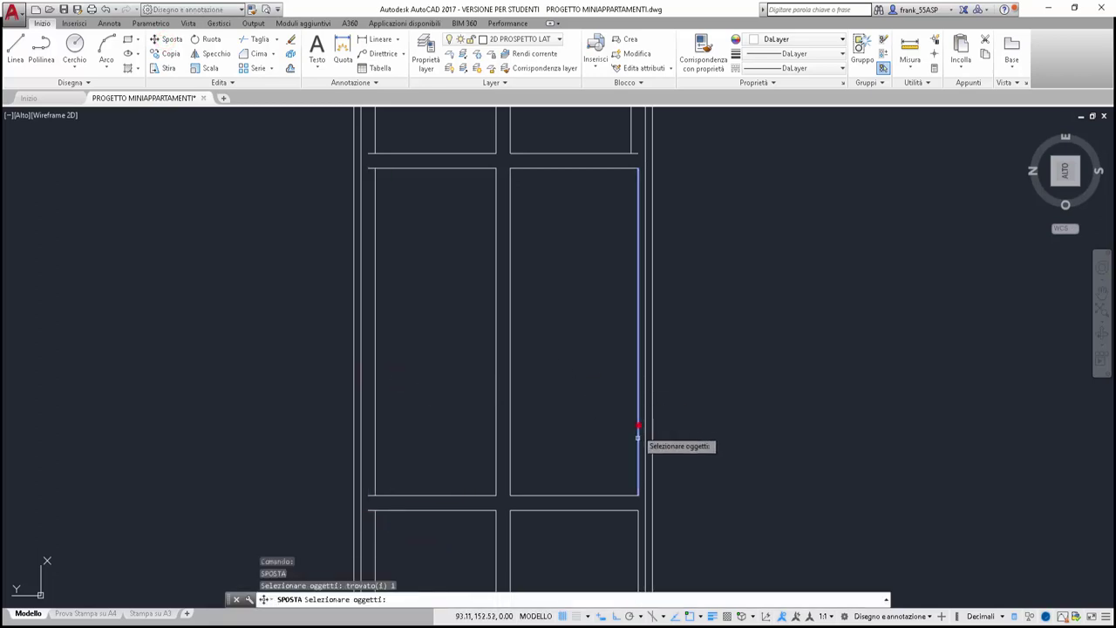
key(Return)
click(558, 373)
text(.02)
key(Return)
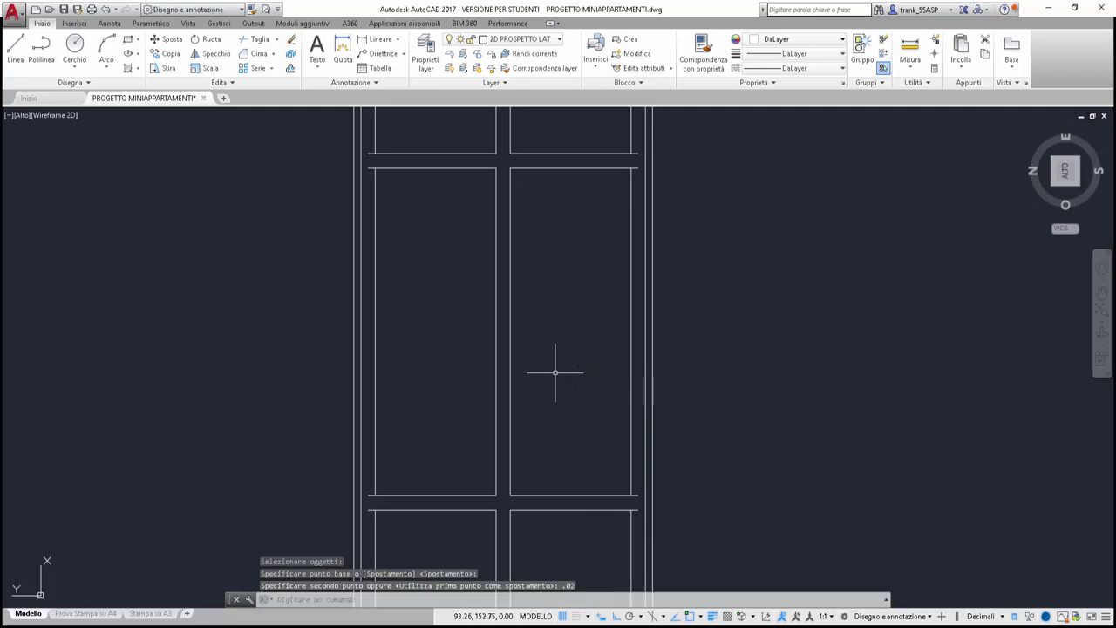
scroll(555, 372, down, 2)
scroll(558, 436, up, 2)
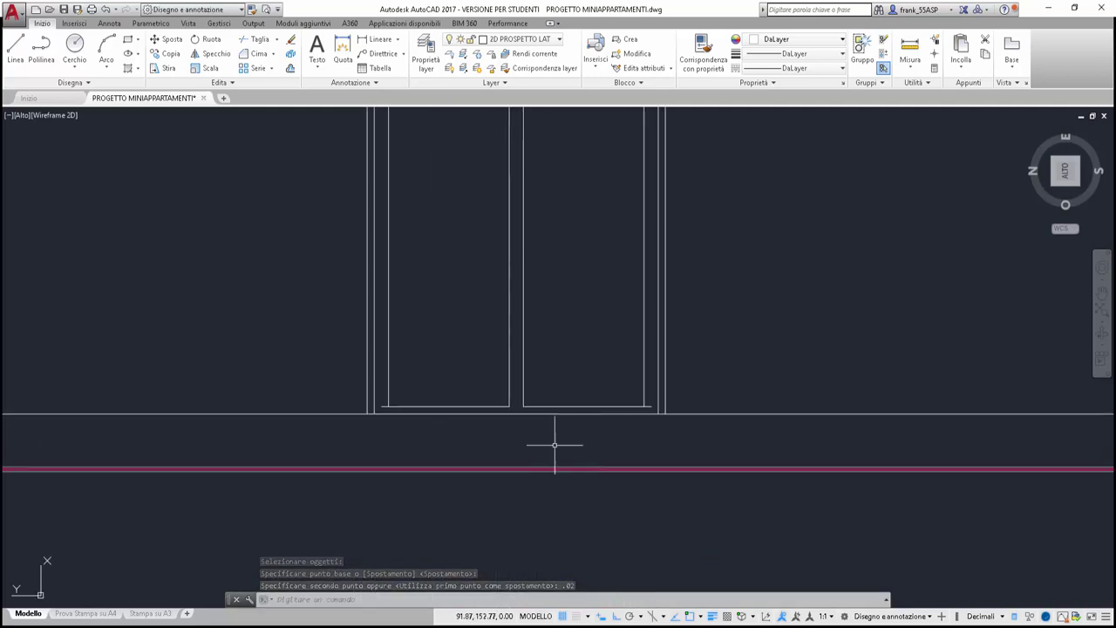
Raise the lower panels' bottom edges by 0.02
click(162, 38)
click(479, 407)
key(Return)
click(588, 349)
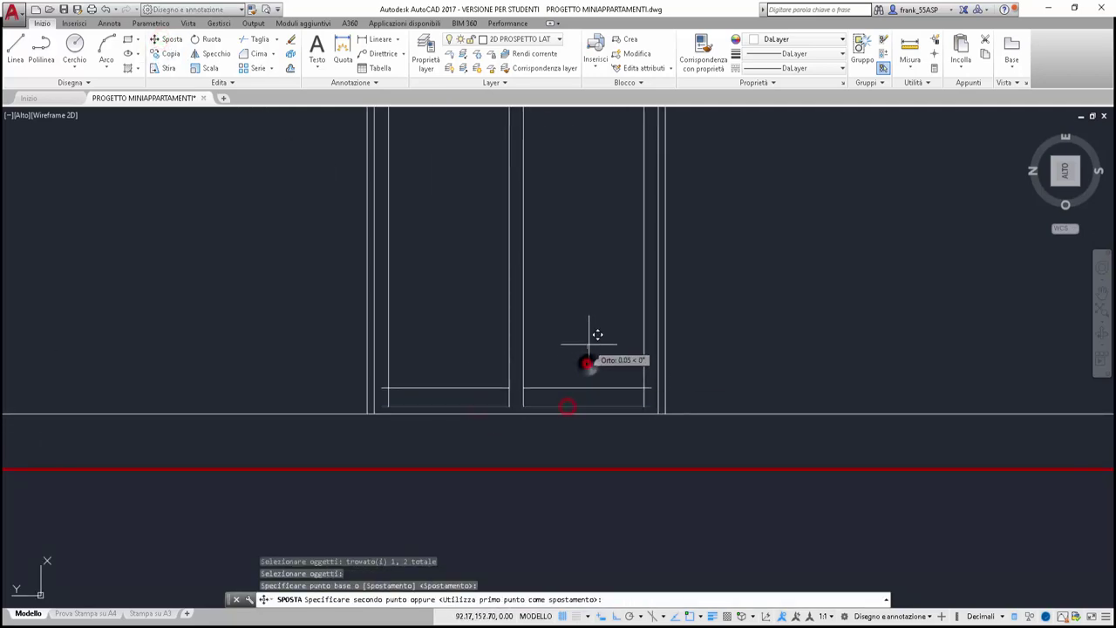
text(.02)
key(Return)
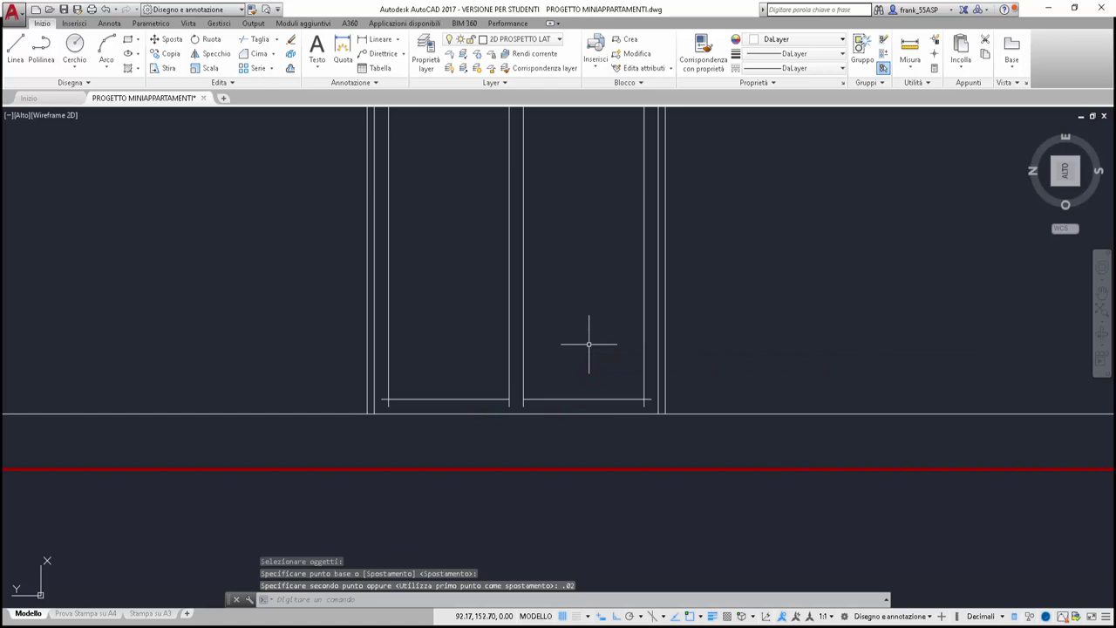
scroll(588, 345, down, 2)
middle_drag(590, 242, 579, 406)
scroll(567, 383, down, 2)
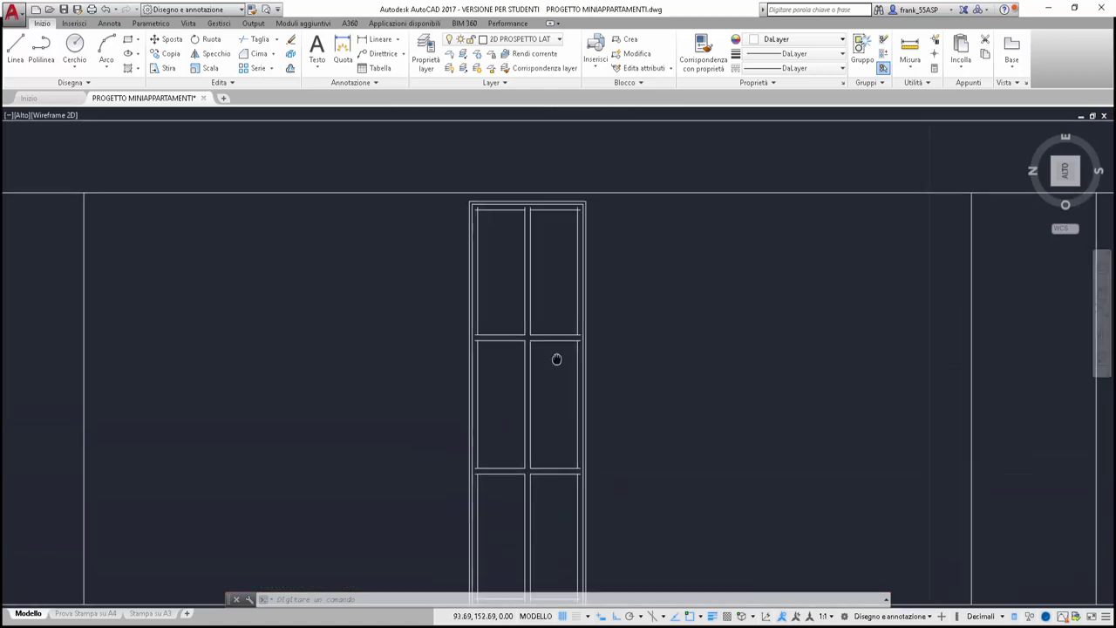
middle_drag(557, 359, 575, 302)
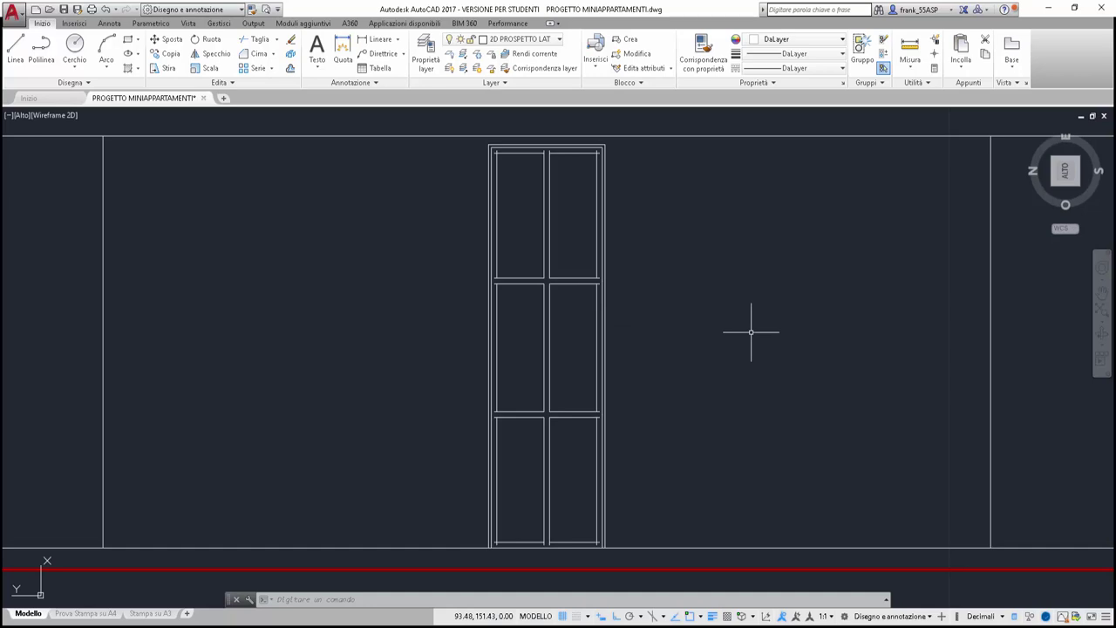
Close the upper panels' top corners with zero-radius fillets
click(258, 63)
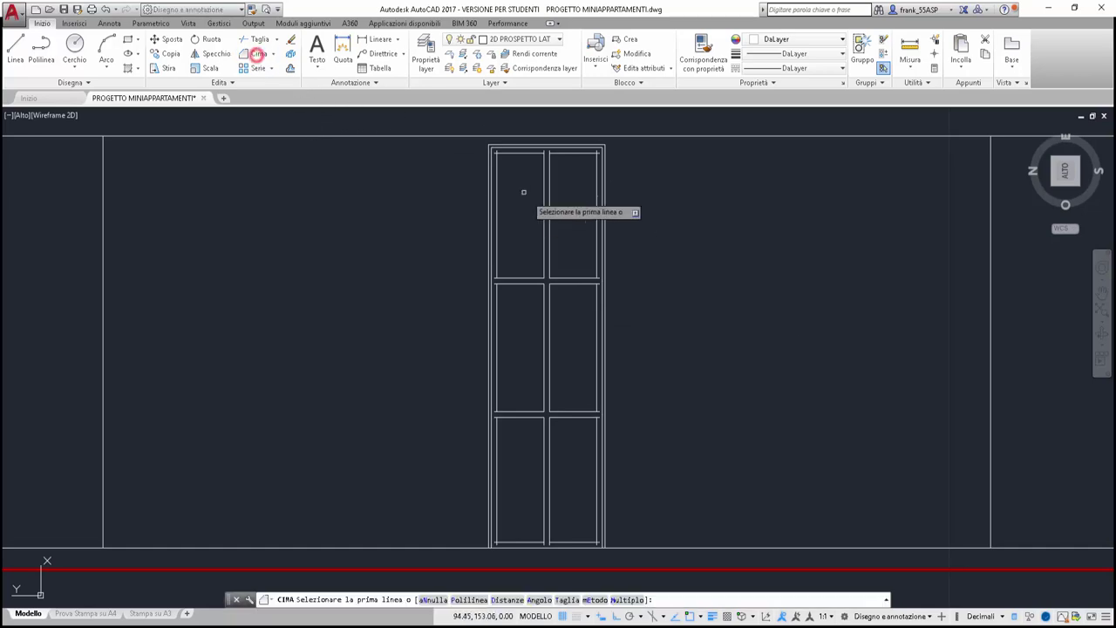
click(496, 164)
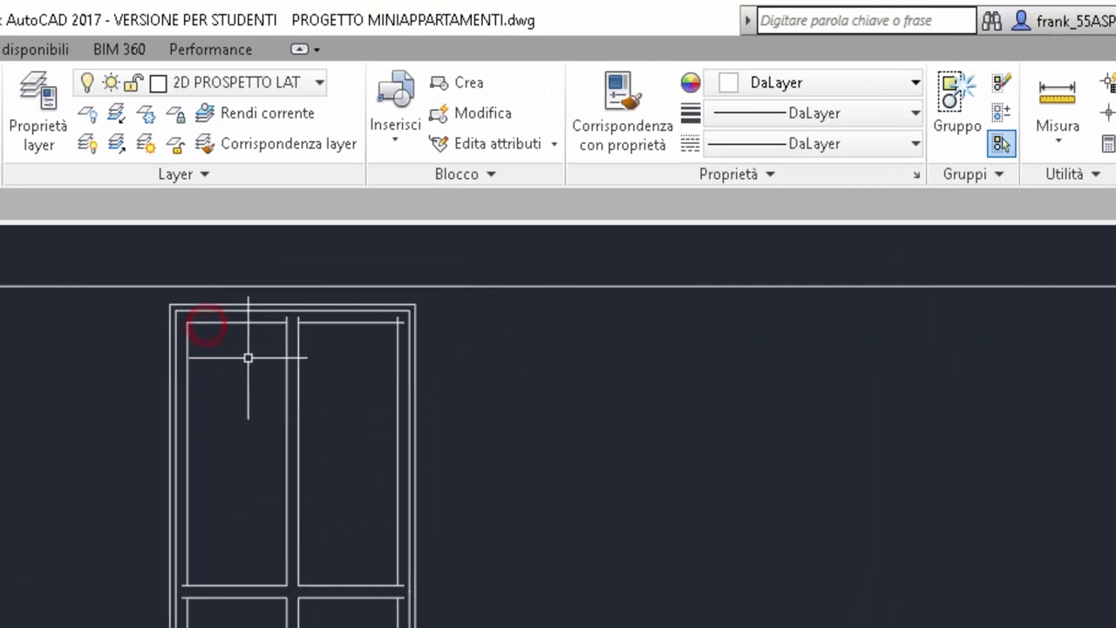
click(286, 369)
click(268, 324)
click(299, 386)
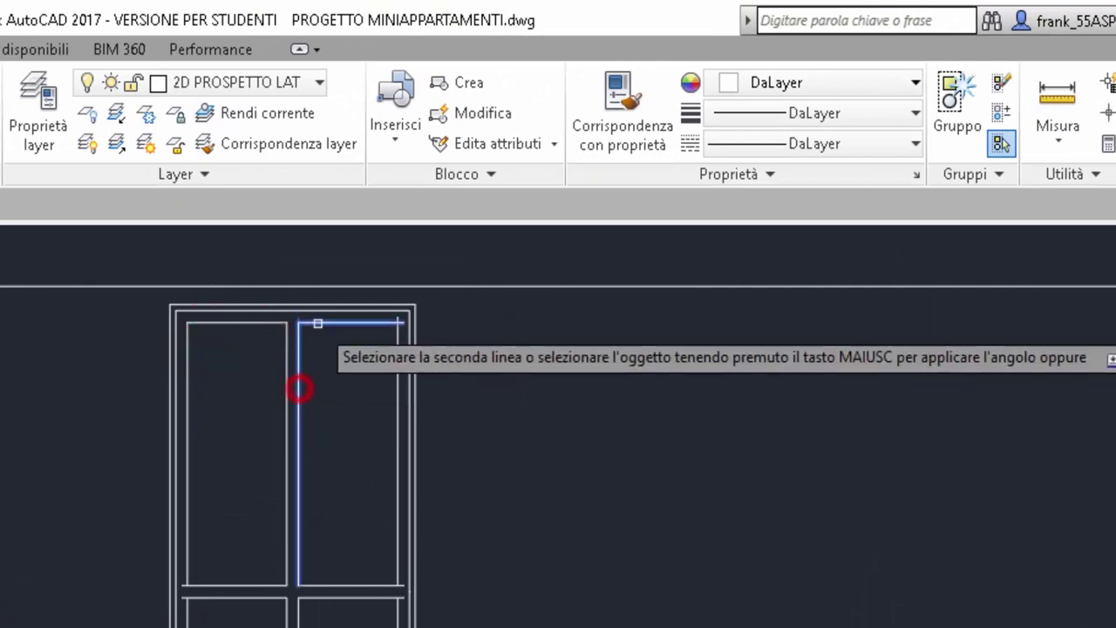
click(317, 323)
click(399, 381)
click(372, 327)
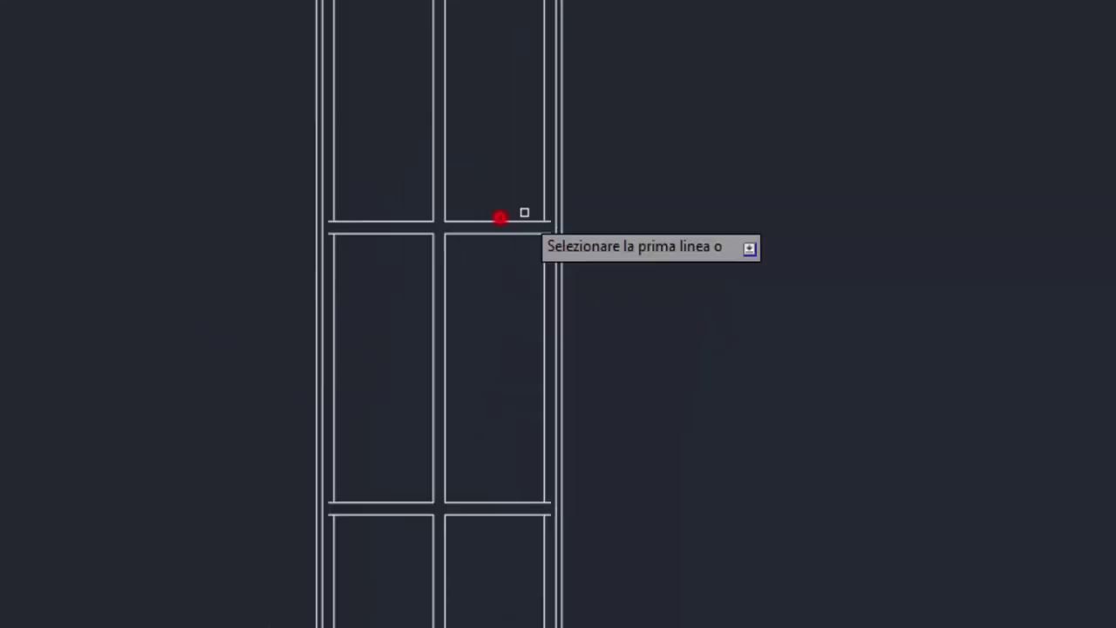
Fillet the middle panels' top and bottom corners closed at radius 0
click(566, 145)
click(526, 165)
click(401, 166)
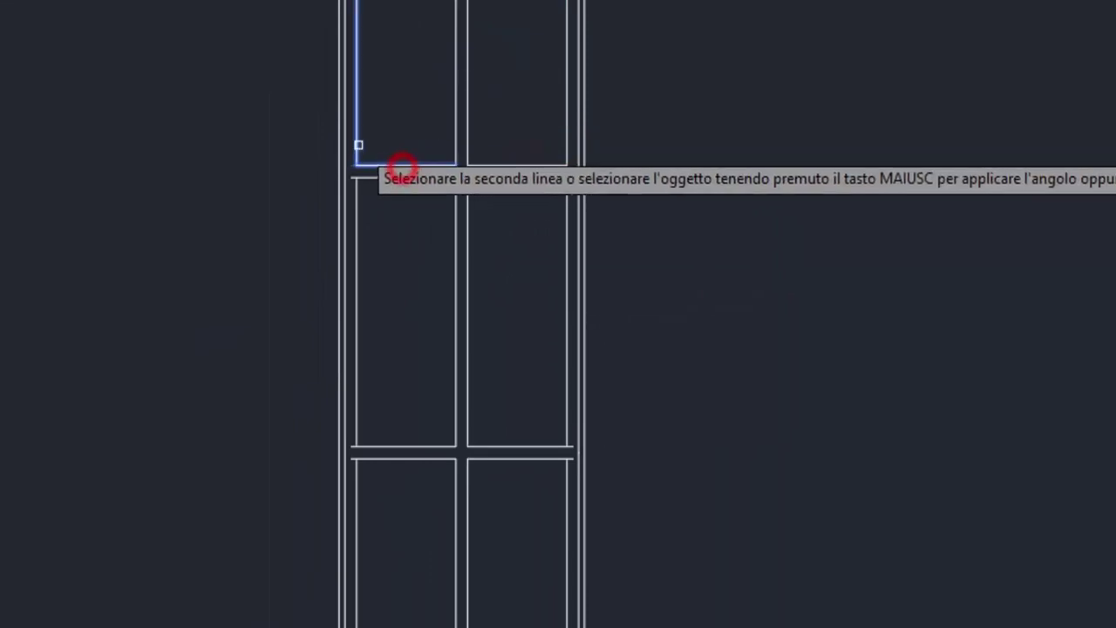
click(357, 145)
click(390, 180)
click(356, 206)
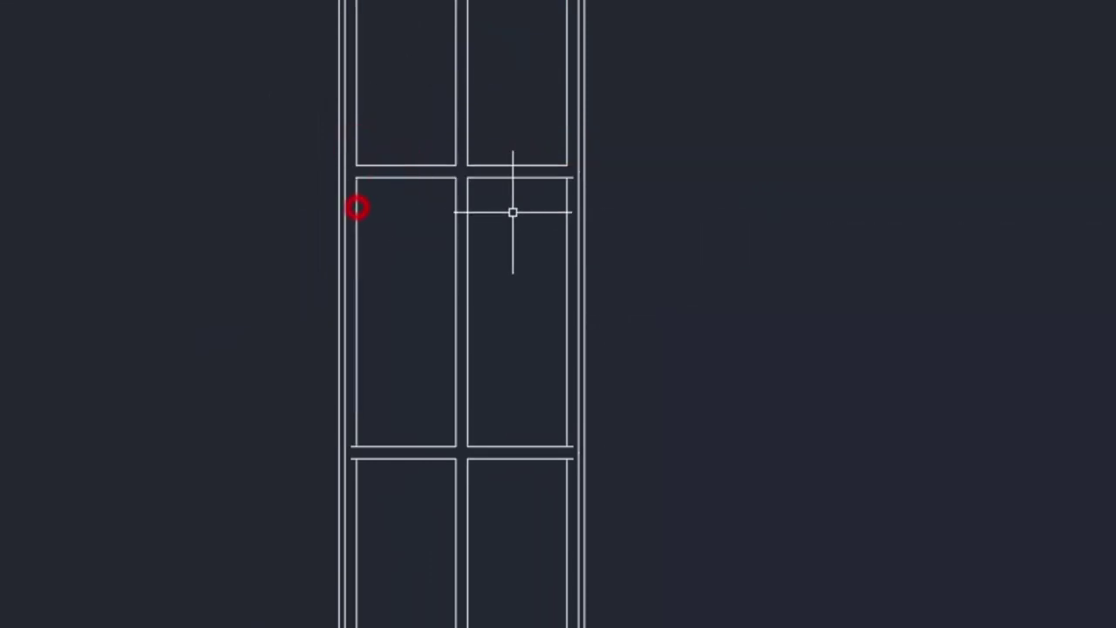
click(523, 178)
click(566, 204)
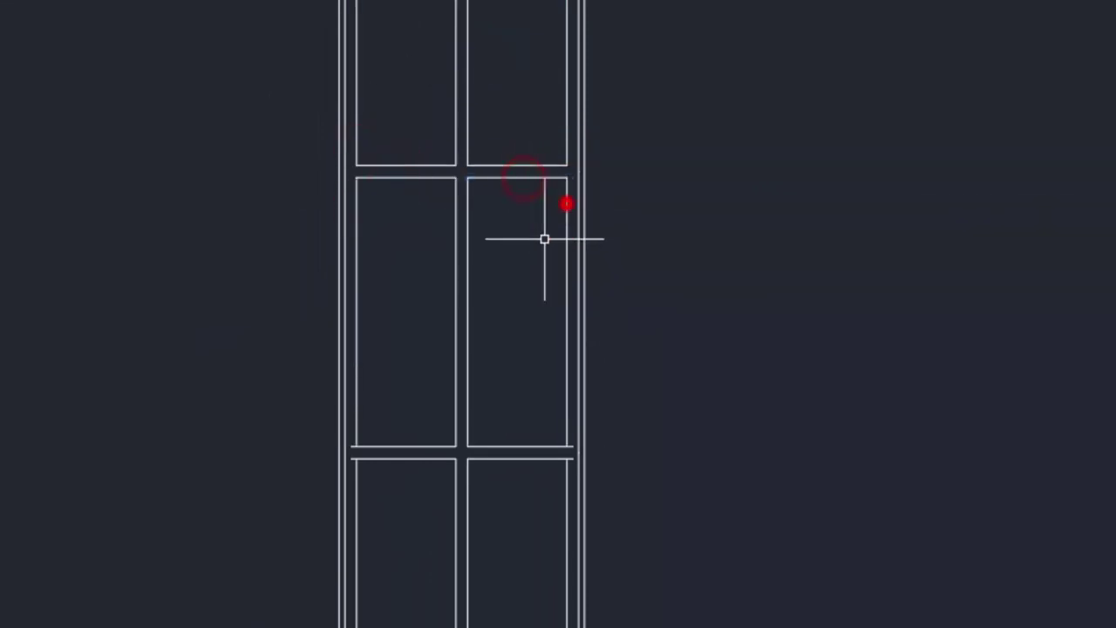
click(409, 447)
click(357, 429)
click(507, 448)
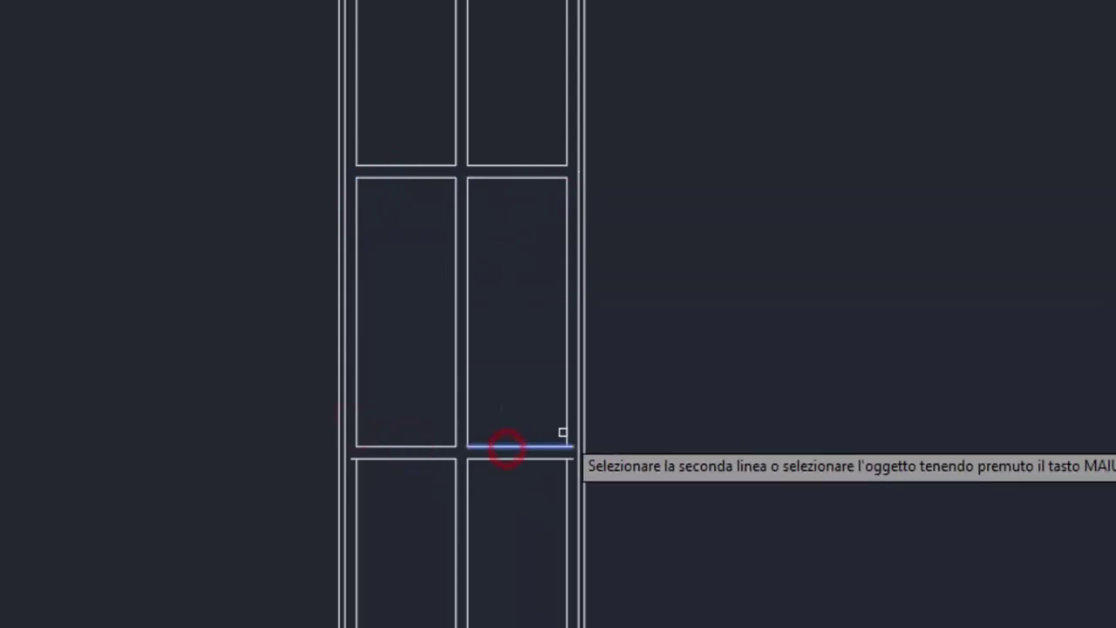
click(565, 431)
Fillet the lower panels' top and bottom corners closed at radius 0
click(434, 188)
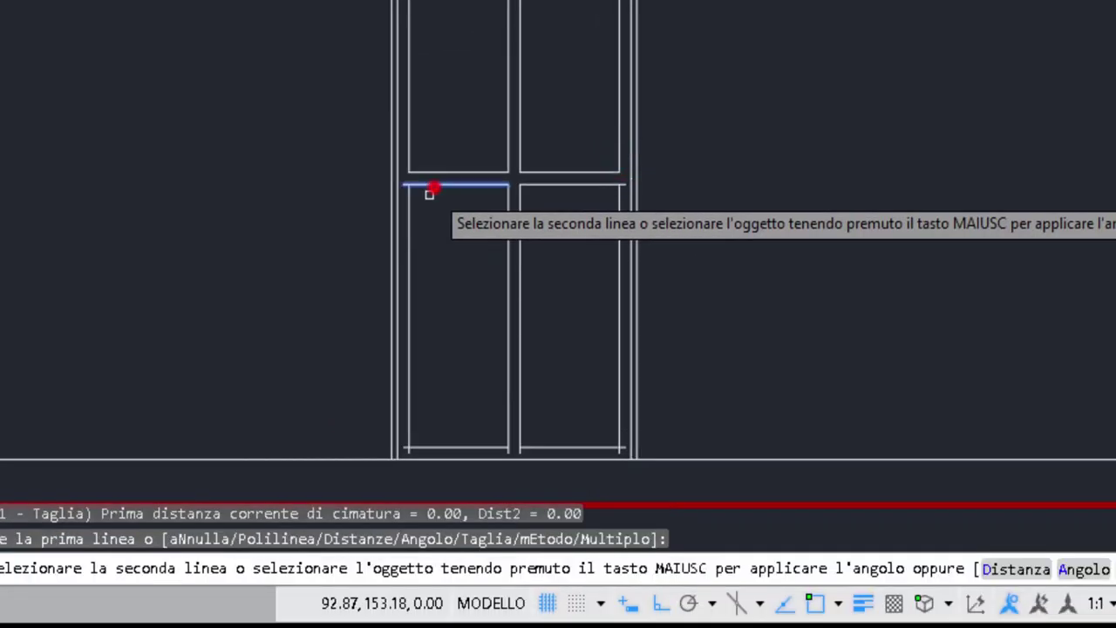
click(406, 215)
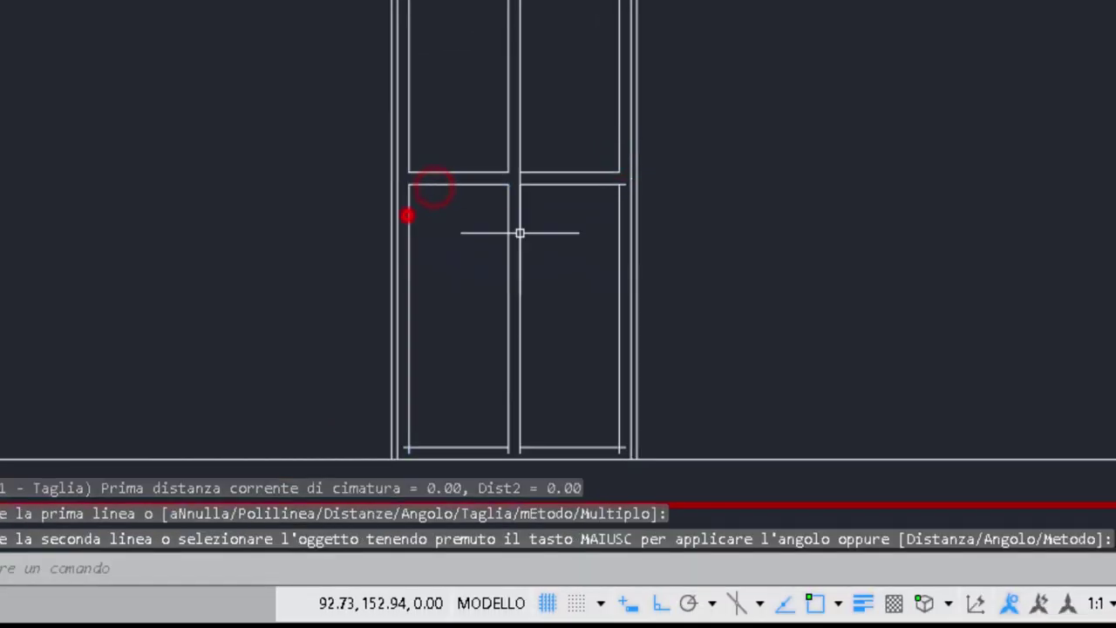
click(598, 184)
click(619, 218)
click(409, 431)
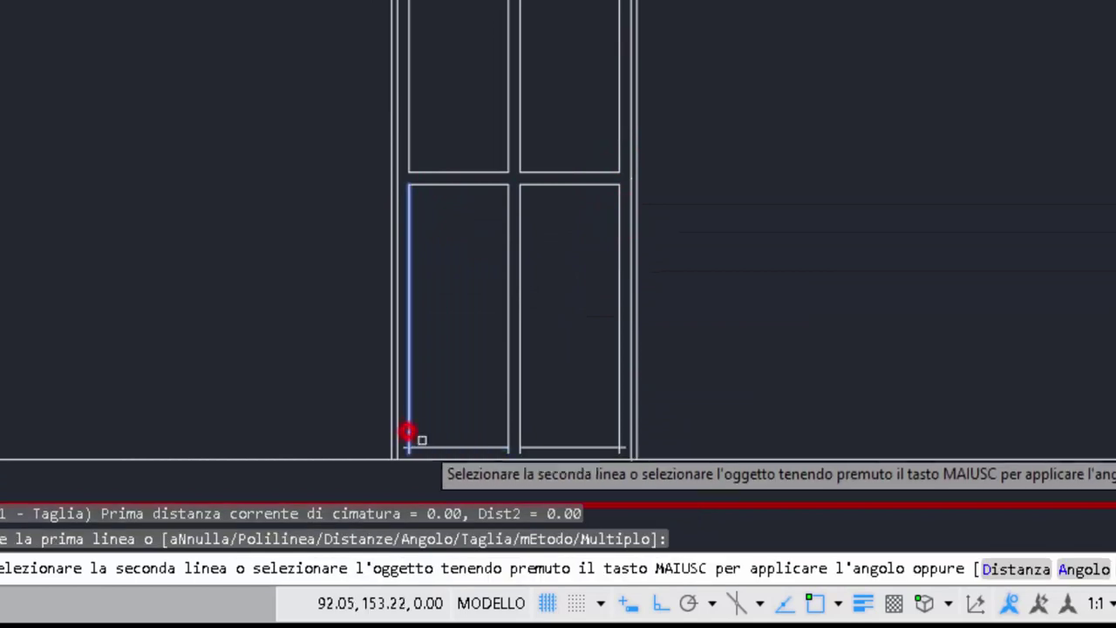
click(423, 446)
key(Return)
click(506, 433)
click(488, 447)
key(Return)
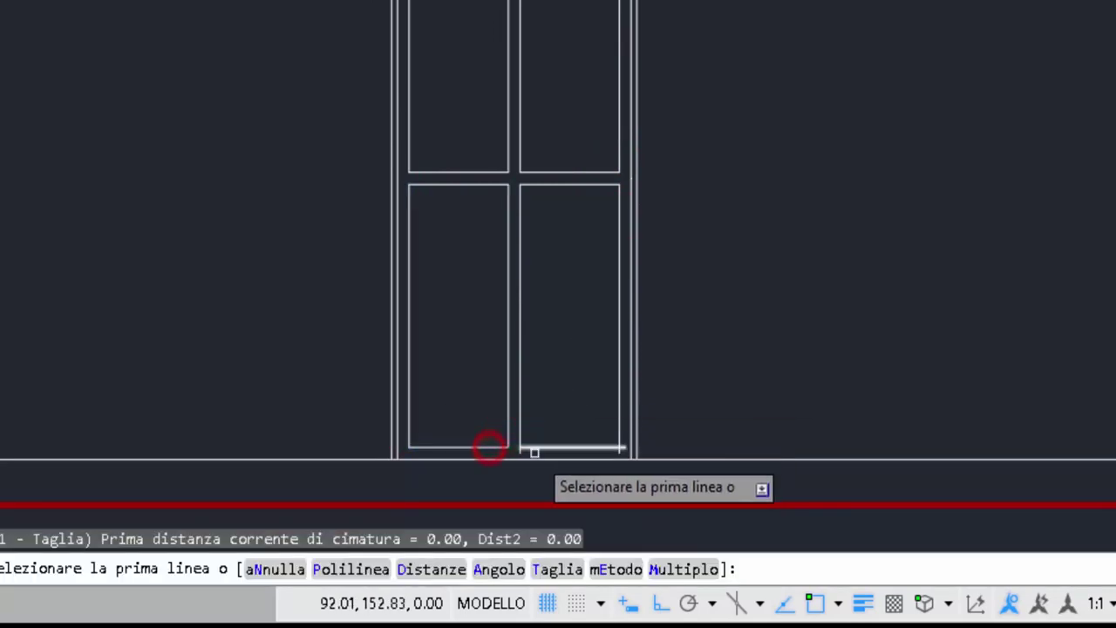
click(536, 446)
click(518, 431)
key(Return)
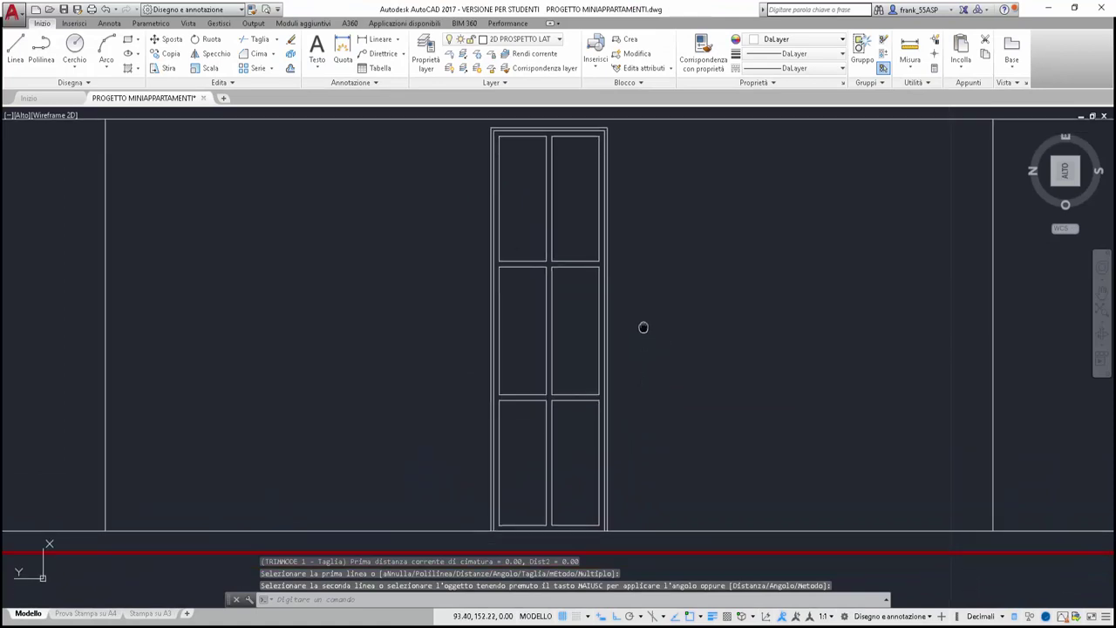
key(Escape)
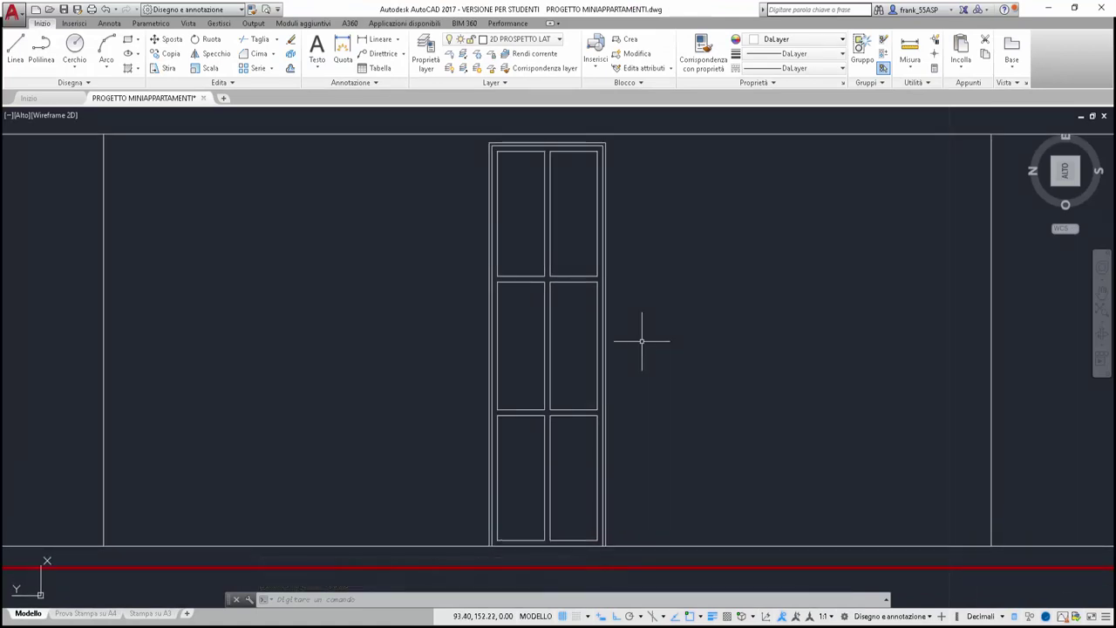
scroll(642, 341, down, 3)
scroll(722, 491, down, 2)
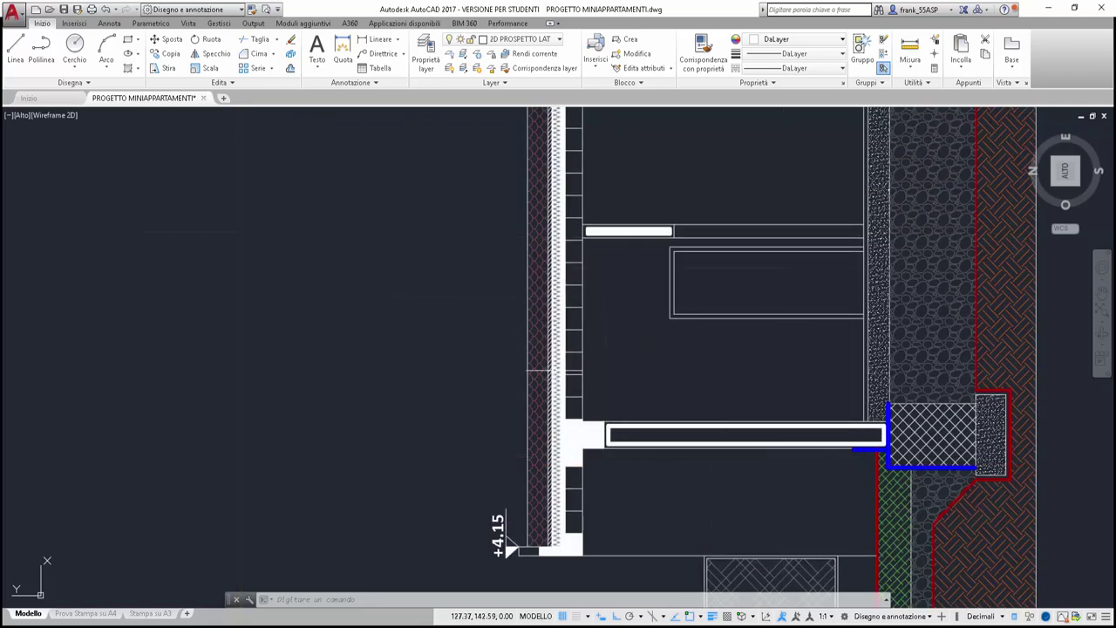
click(539, 360)
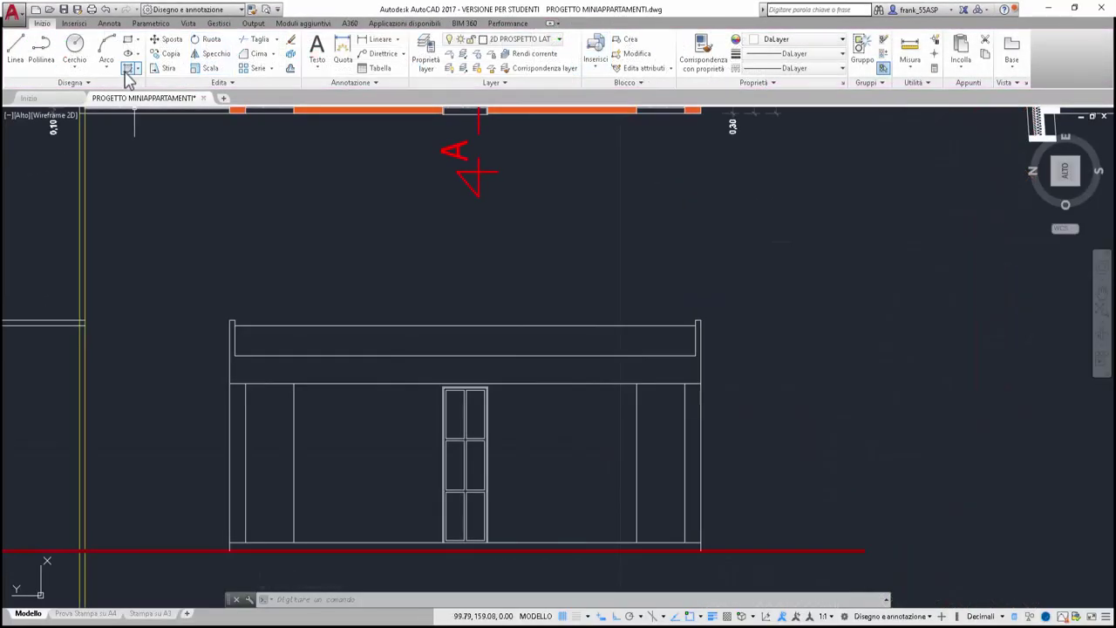
Fill the roof band above the elevation with the TEGOLE03 tile hatch pattern
click(127, 69)
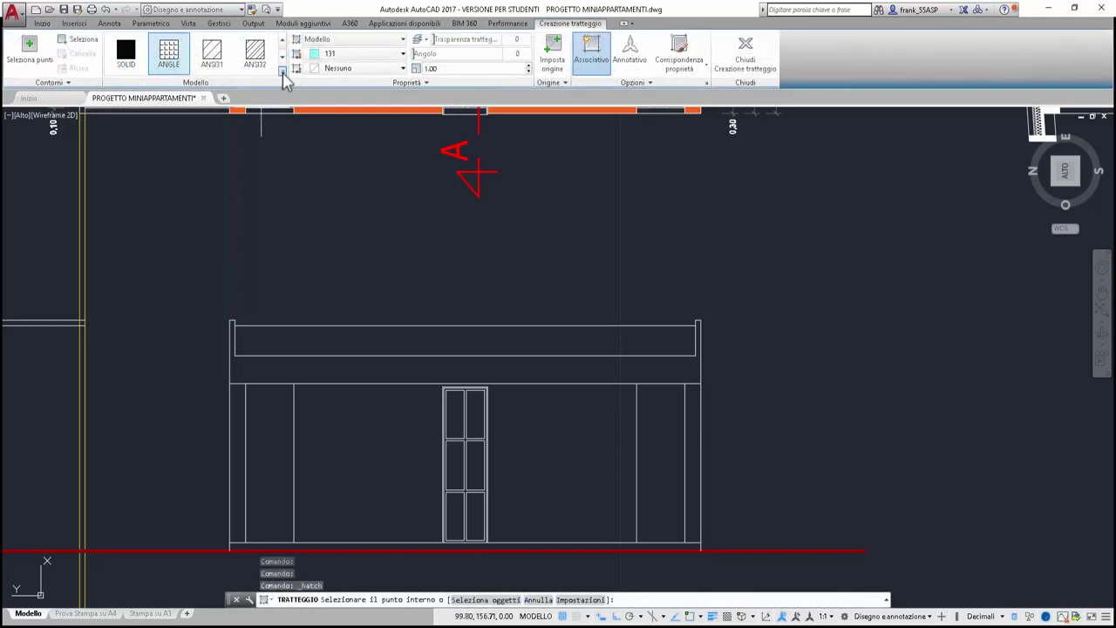
click(282, 73)
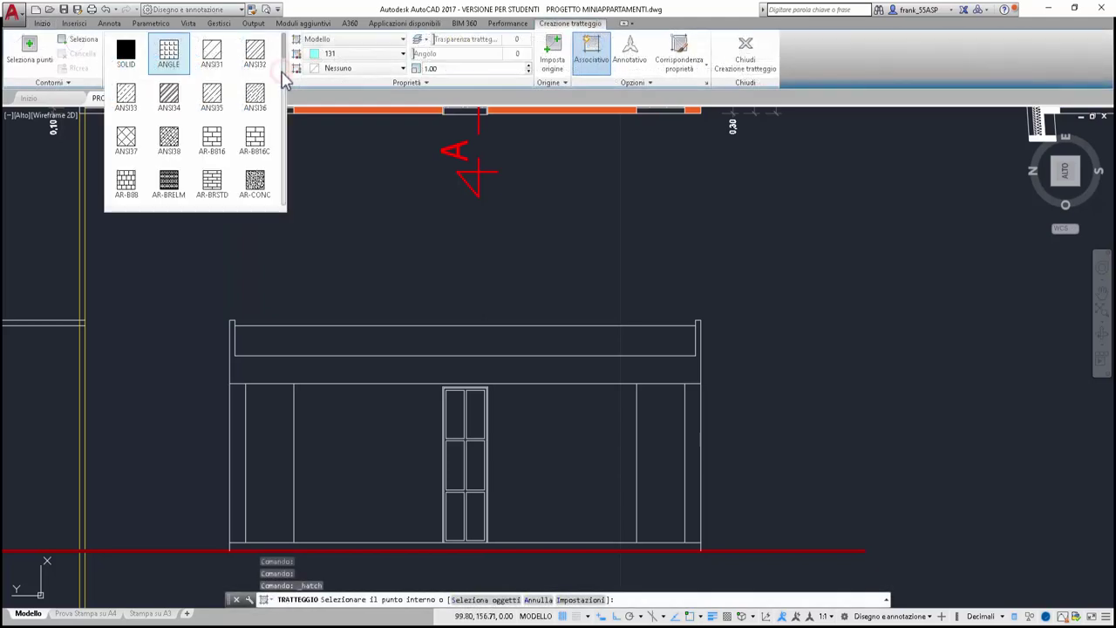
drag(284, 50, 288, 208)
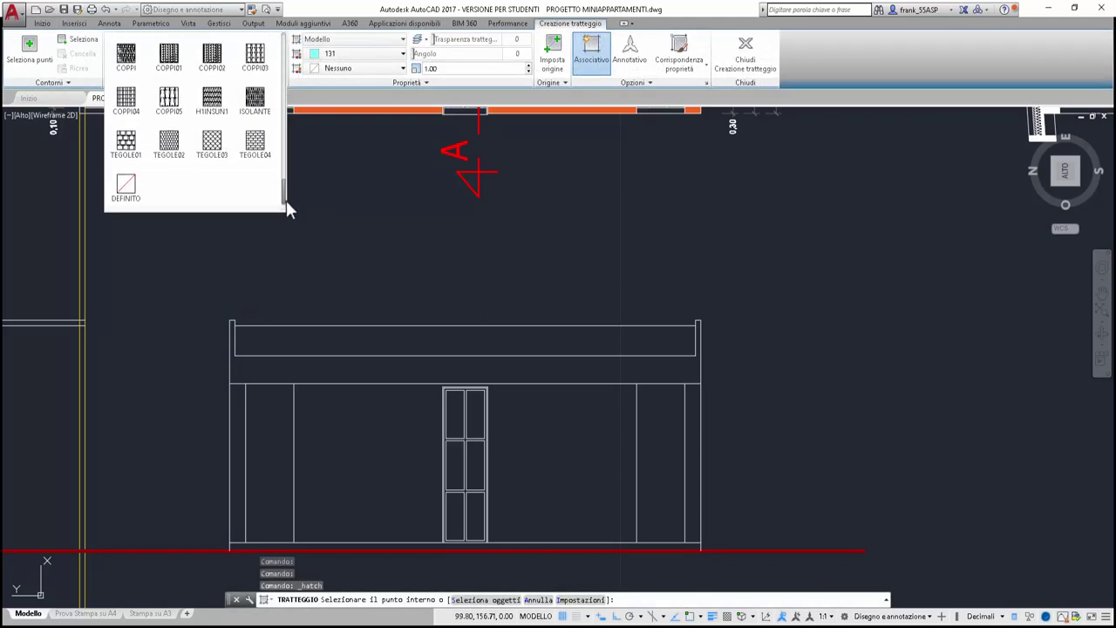
click(213, 139)
click(343, 339)
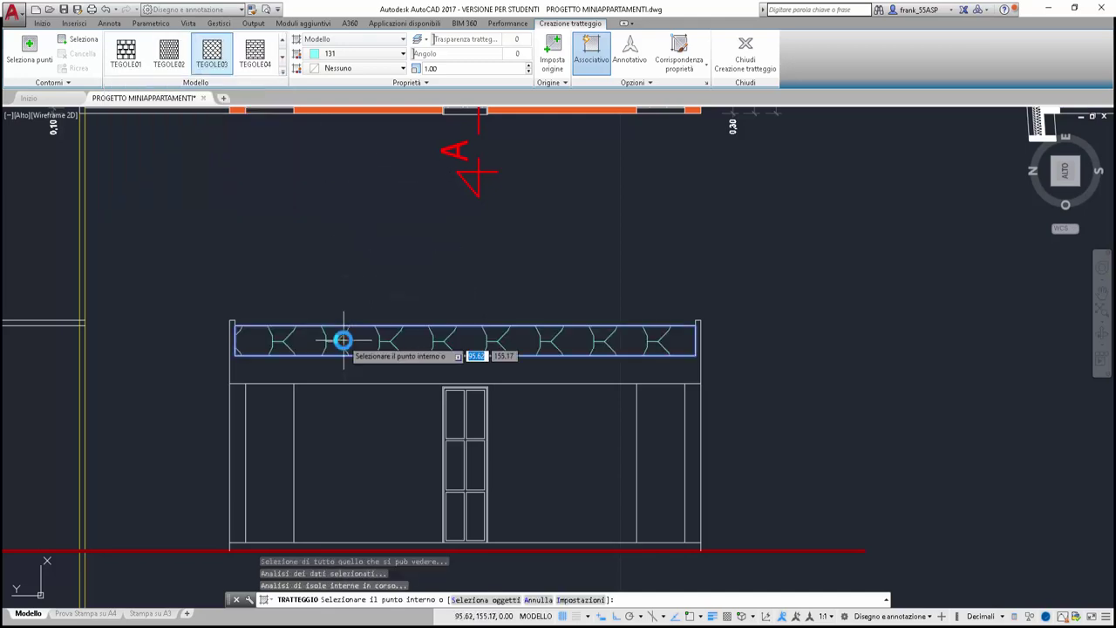
key(Return)
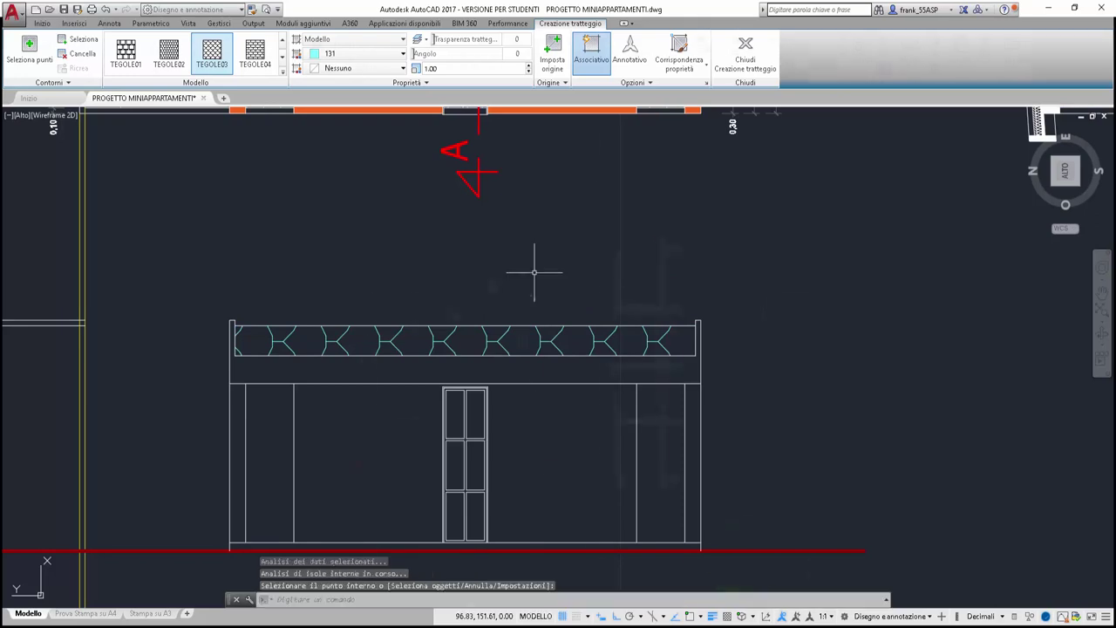
scroll(535, 271, up, 2)
scroll(545, 319, up, 2)
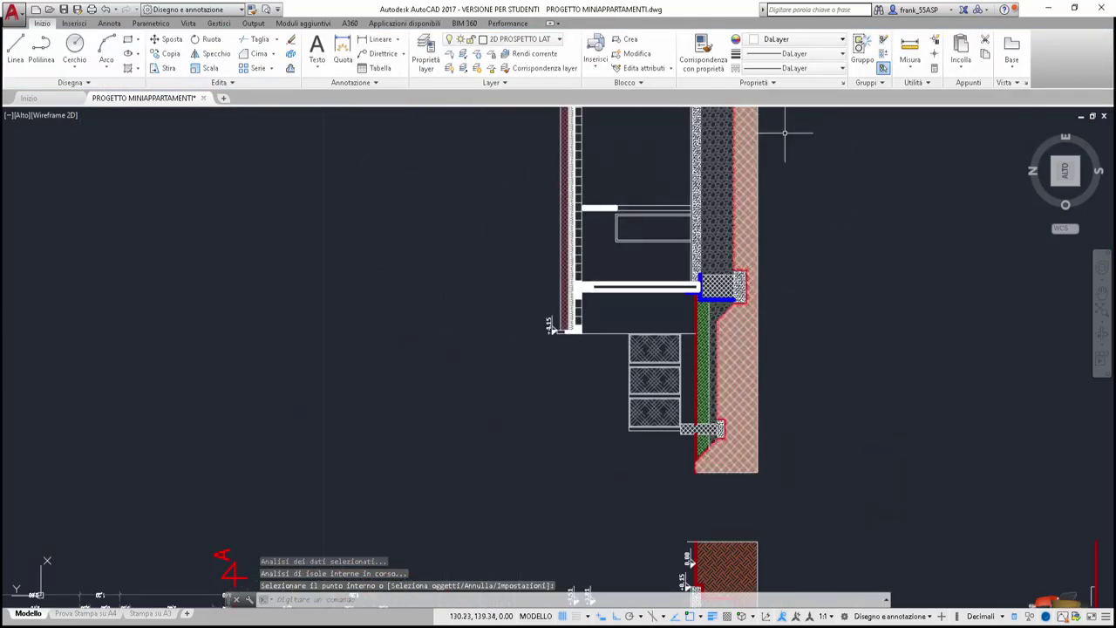
Match the roof-band tile hatch to the wall section hatch so its tiles turn red
click(702, 50)
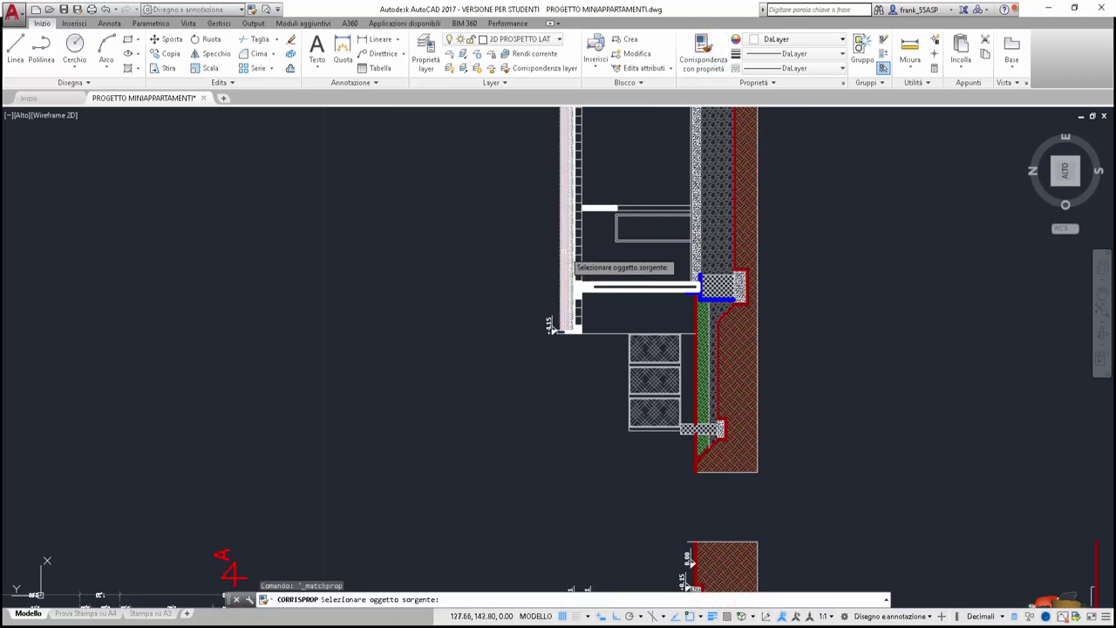
click(563, 253)
scroll(484, 305, down, 4)
scroll(567, 462, down, 2)
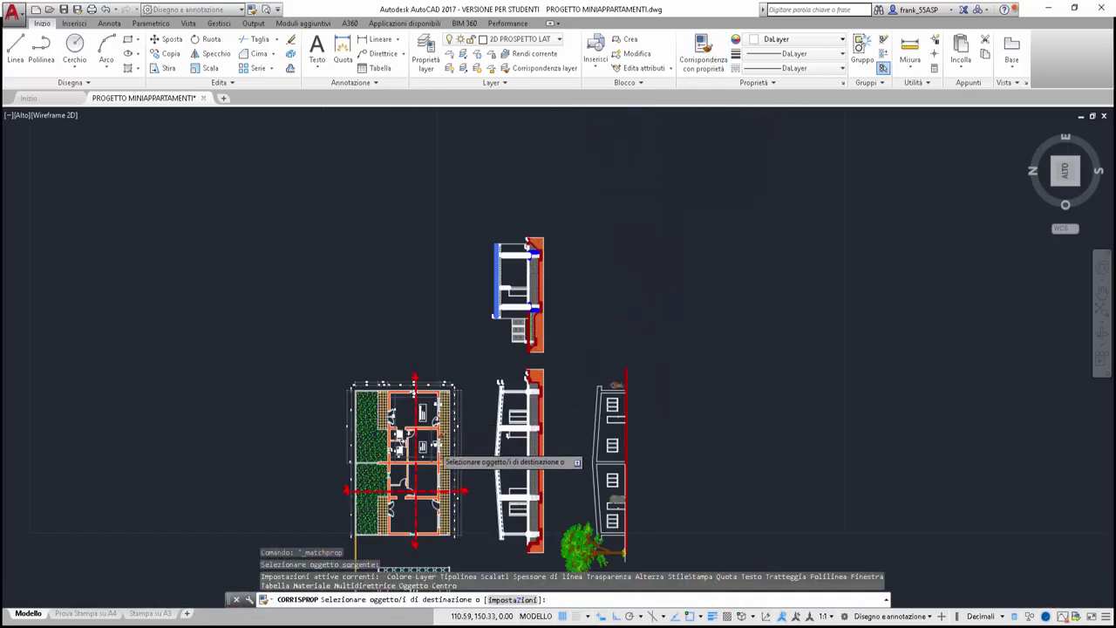
scroll(441, 487, up, 1)
scroll(488, 375, up, 1)
scroll(510, 323, up, 3)
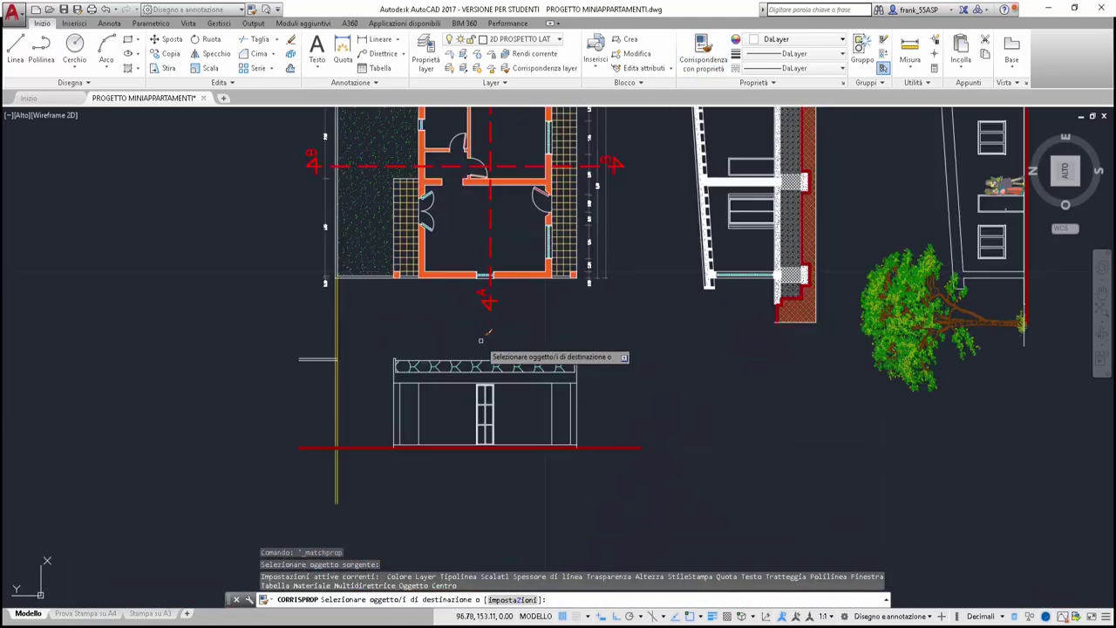
scroll(538, 363, up, 2)
click(506, 382)
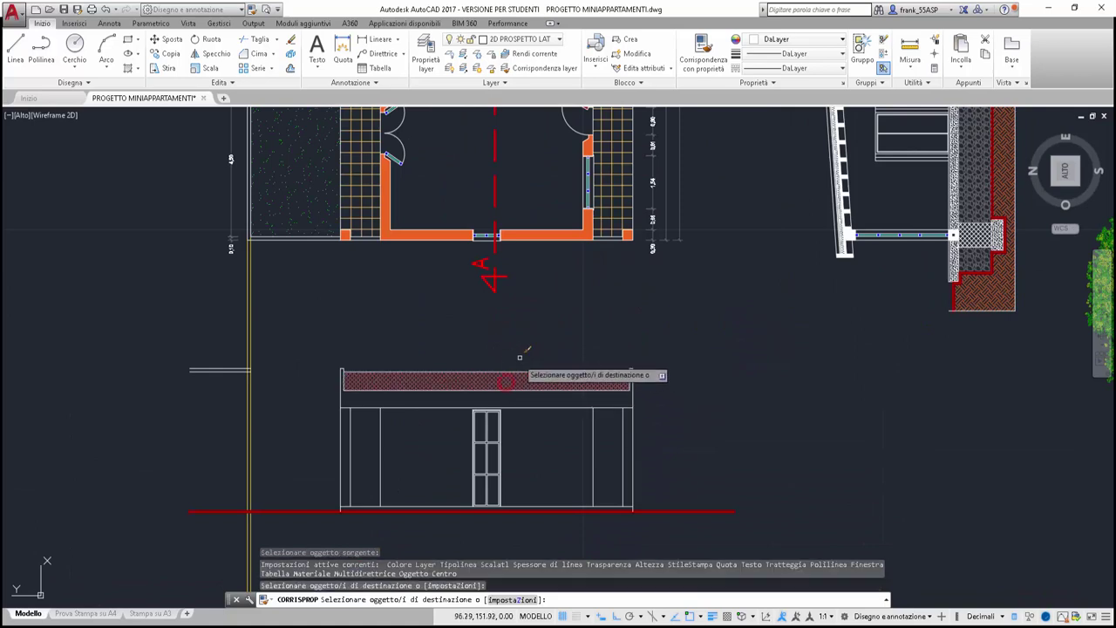
right_click(542, 340)
click(583, 347)
scroll(581, 456, up, 3)
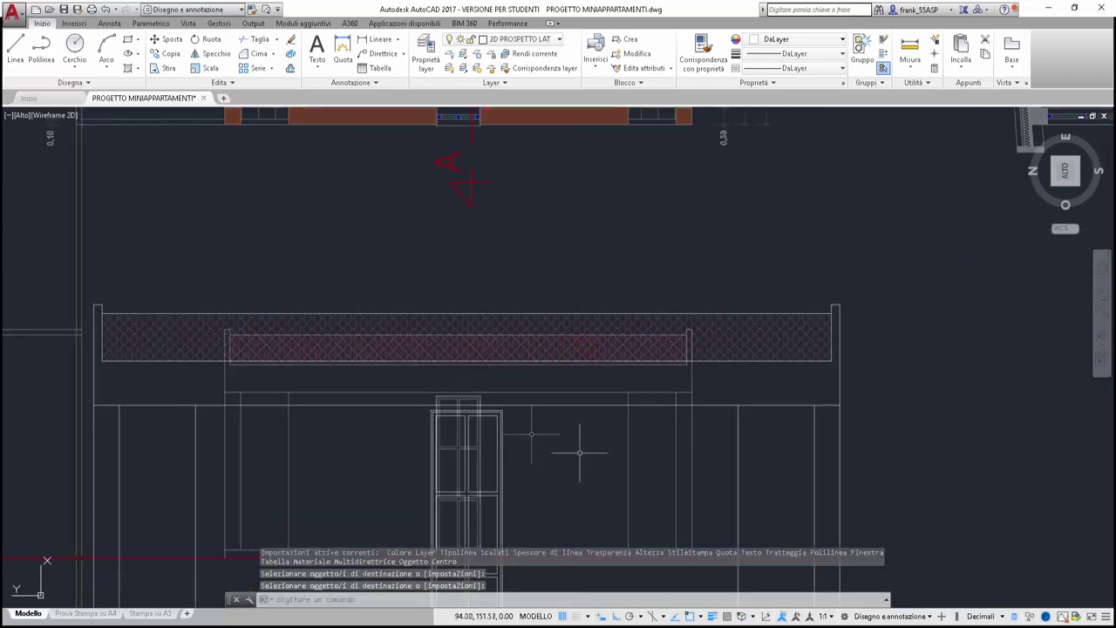
scroll(559, 529, up, 4)
scroll(636, 349, up, 3)
scroll(637, 348, up, 2)
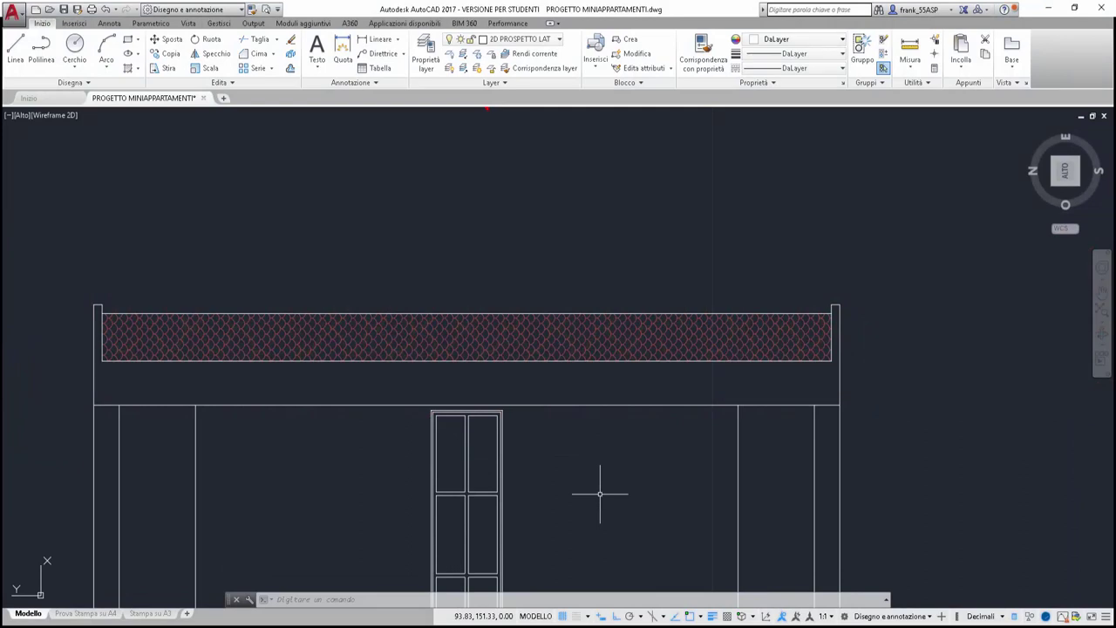
Set the roof-band hatch angle to 270 in the Hatch Editor and close the editor
click(386, 336)
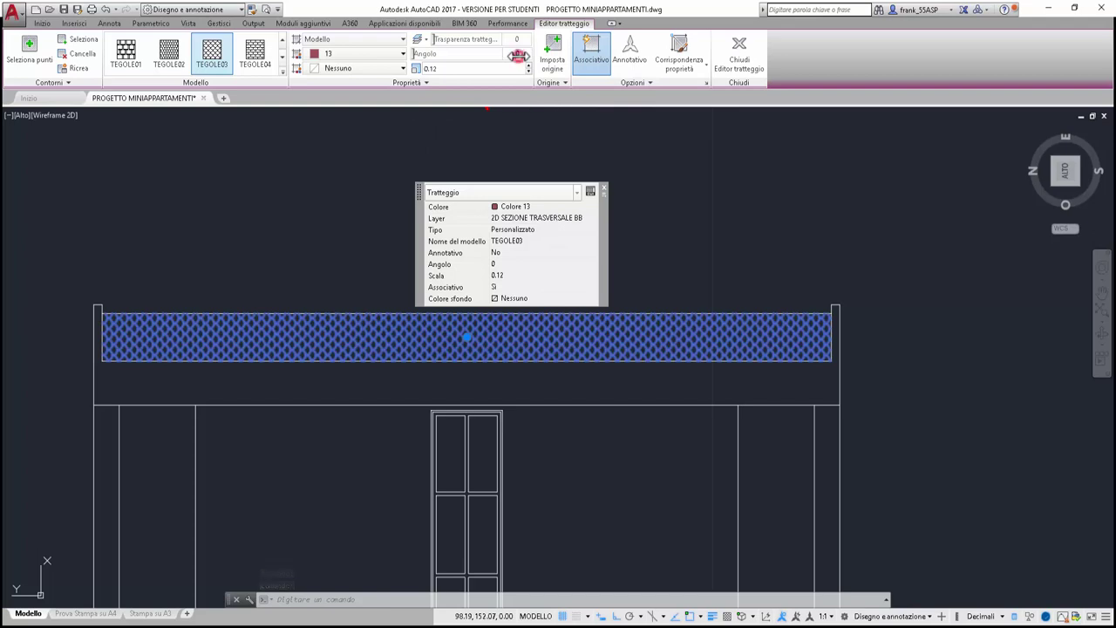
text(90)
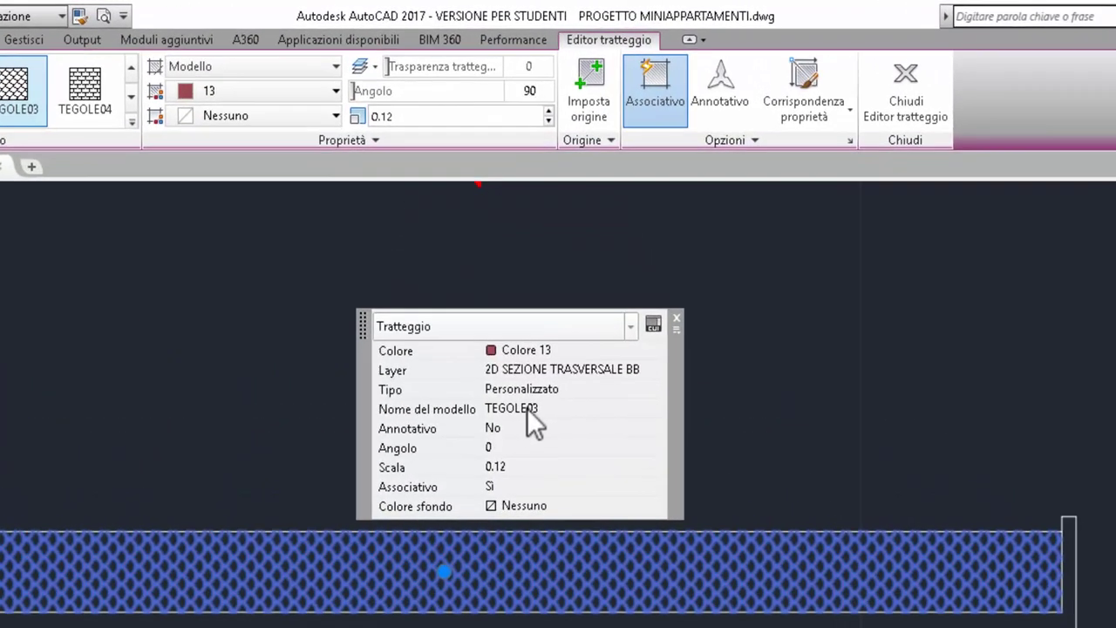
key(Return)
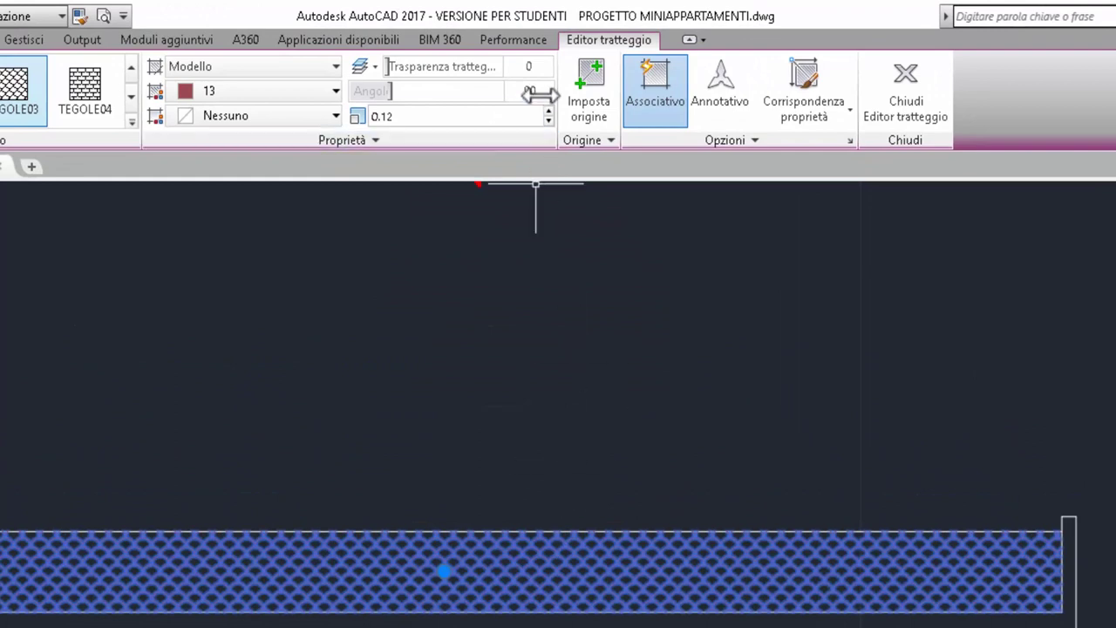
drag(387, 91, 497, 81)
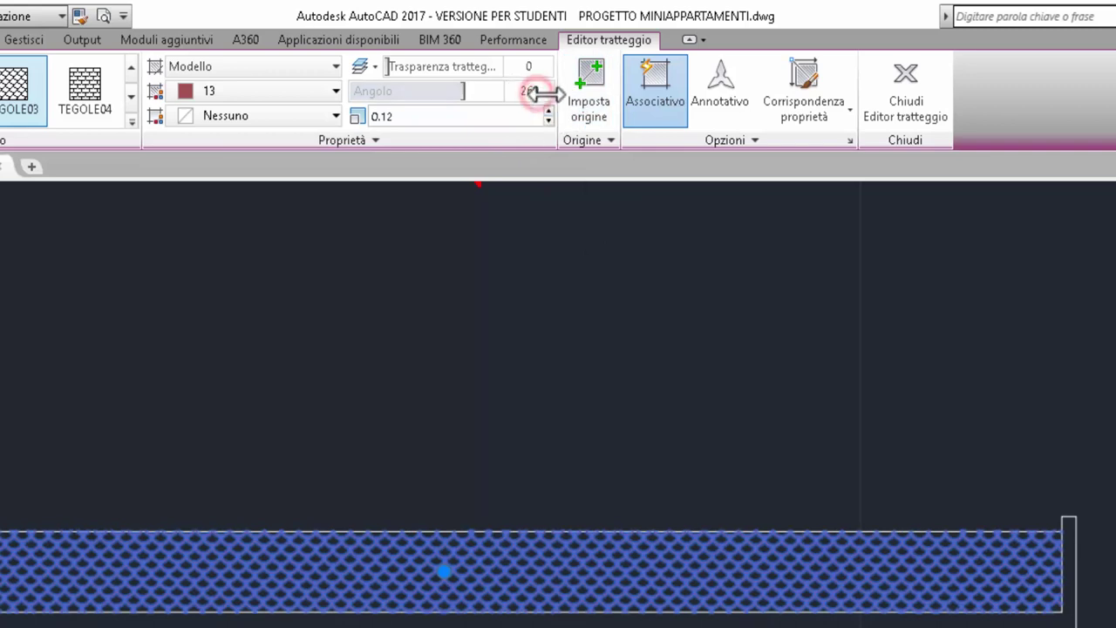
drag(537, 90, 532, 90)
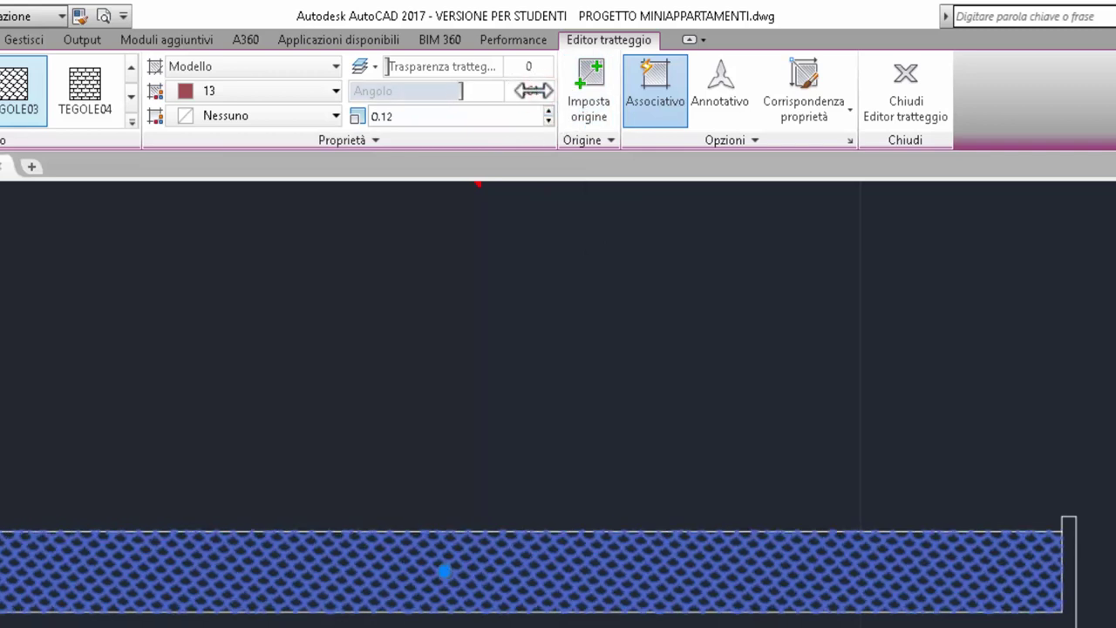
text(2)
text(70)
key(Return)
click(886, 97)
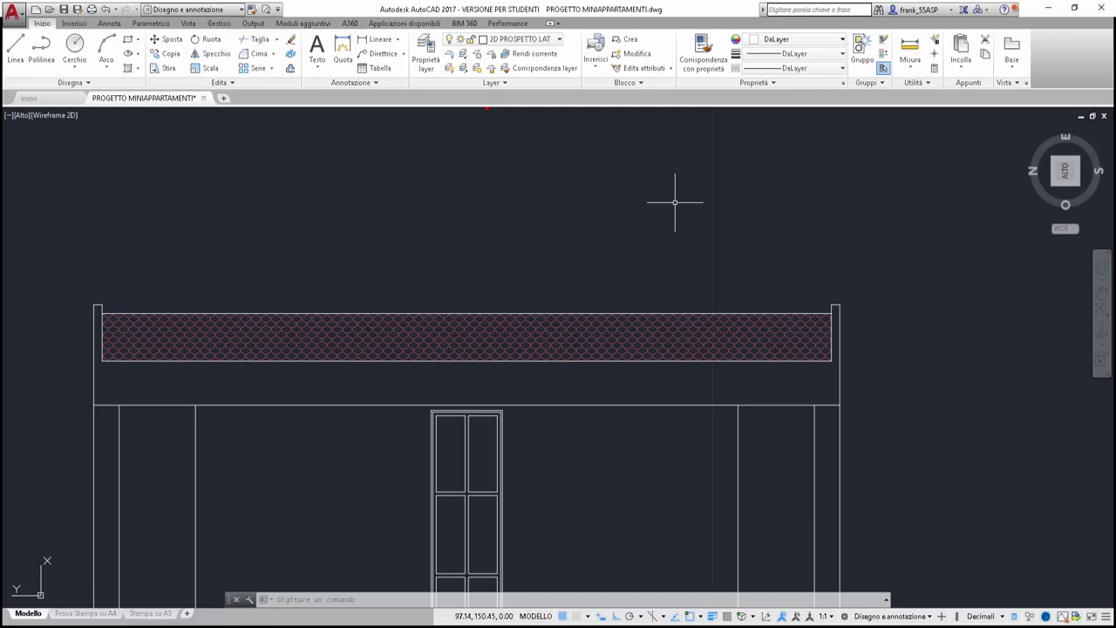
scroll(674, 202, down, 4)
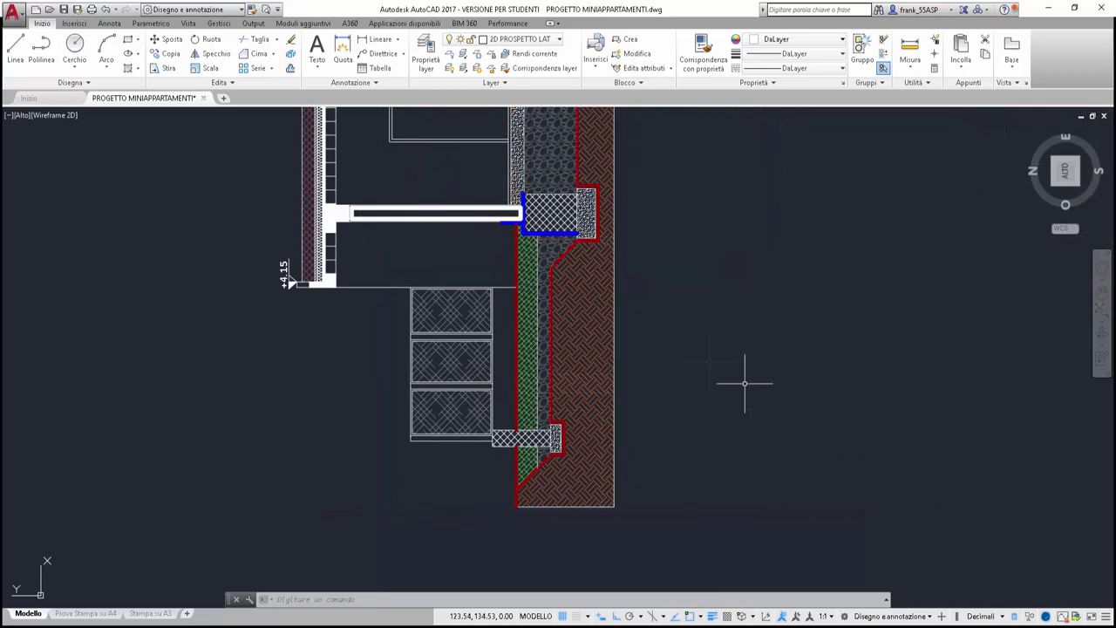
Start a copy and select the window detail lines, sill and three hatched panels
click(168, 53)
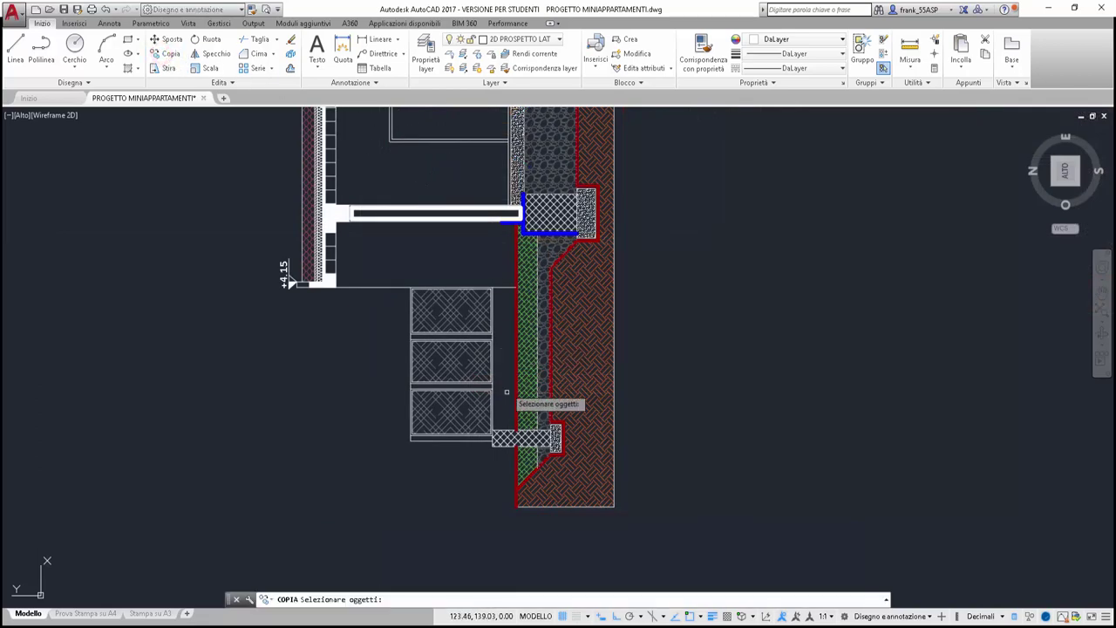
click(516, 458)
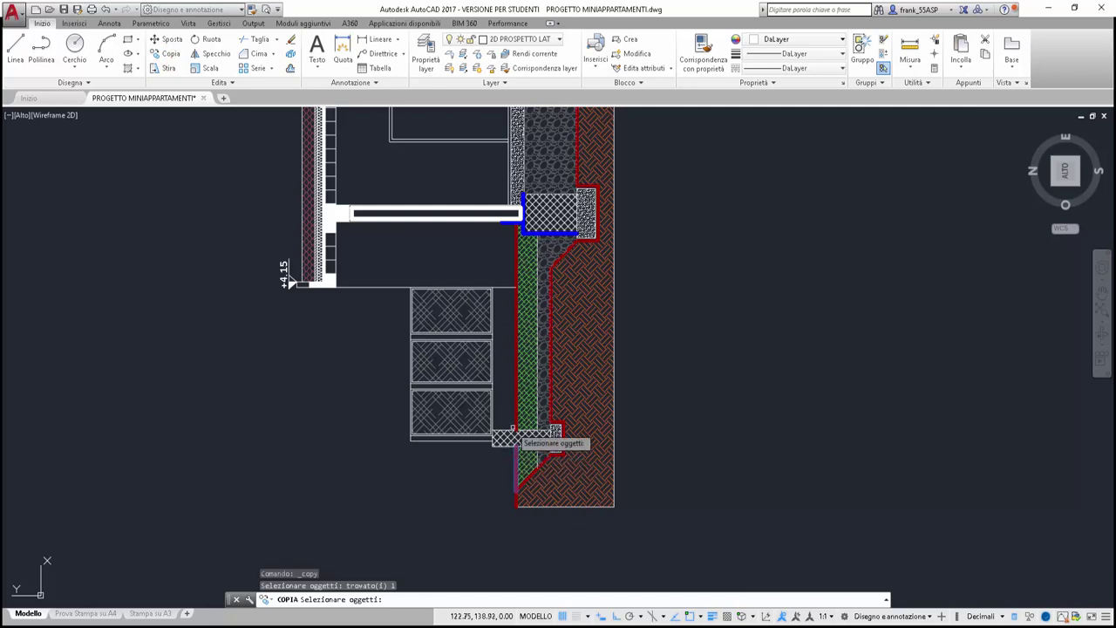
click(516, 426)
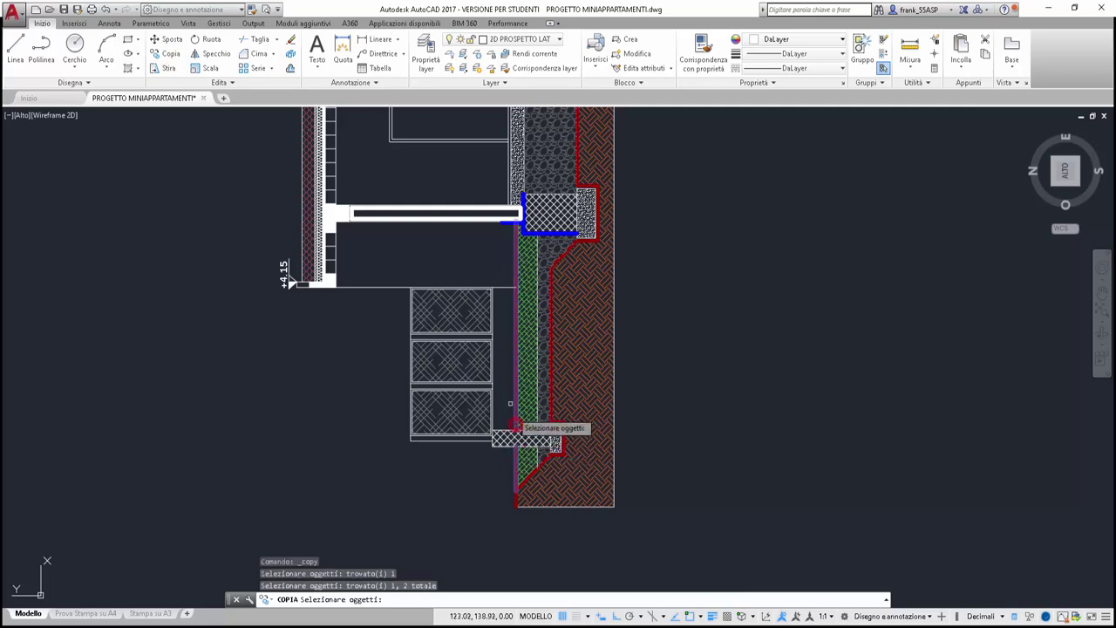
click(498, 446)
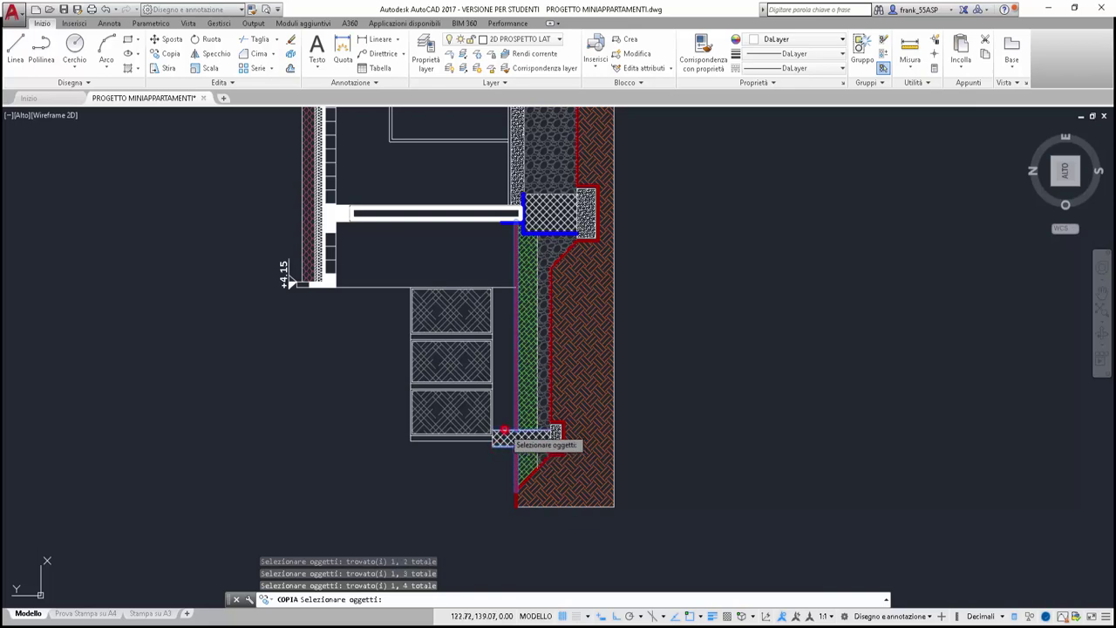
click(504, 431)
scroll(498, 436, up, 2)
scroll(488, 447, up, 2)
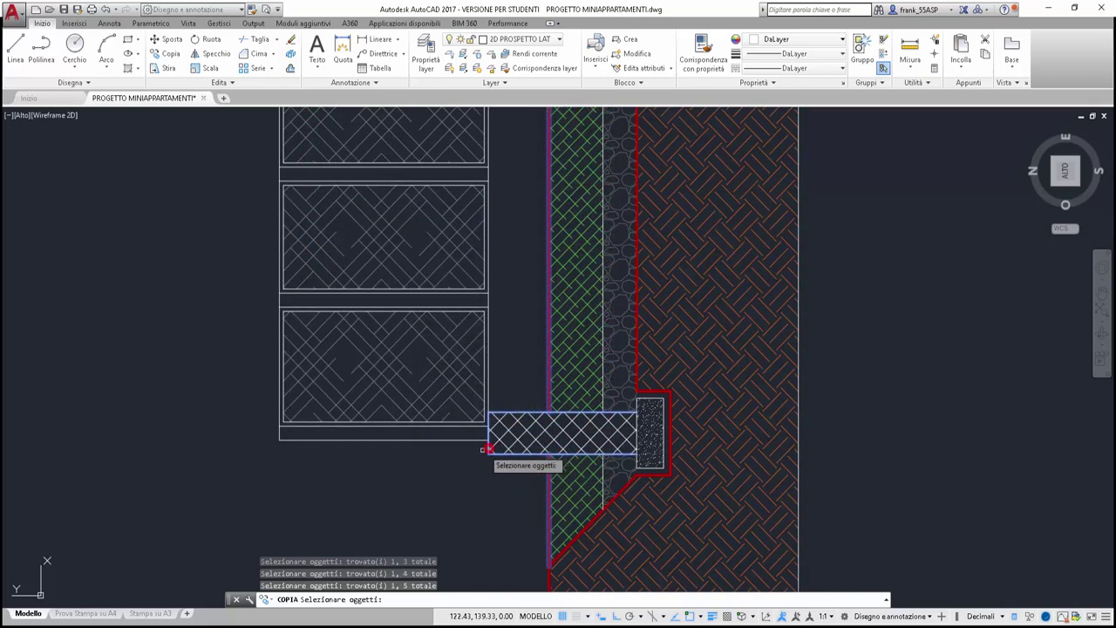
scroll(424, 480, down, 4)
click(335, 286)
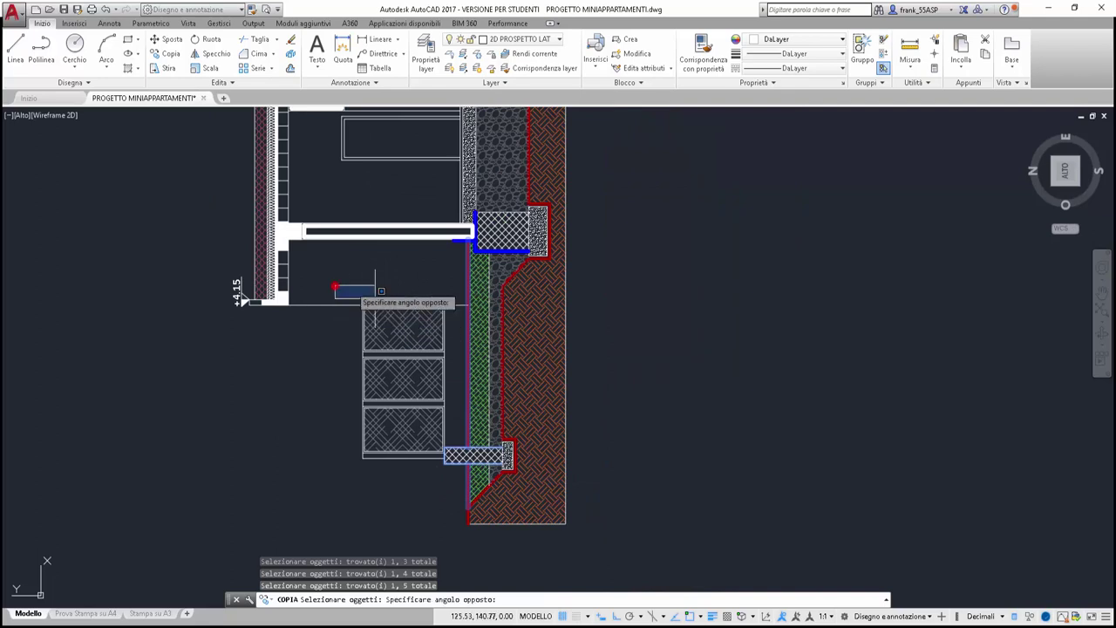
click(475, 517)
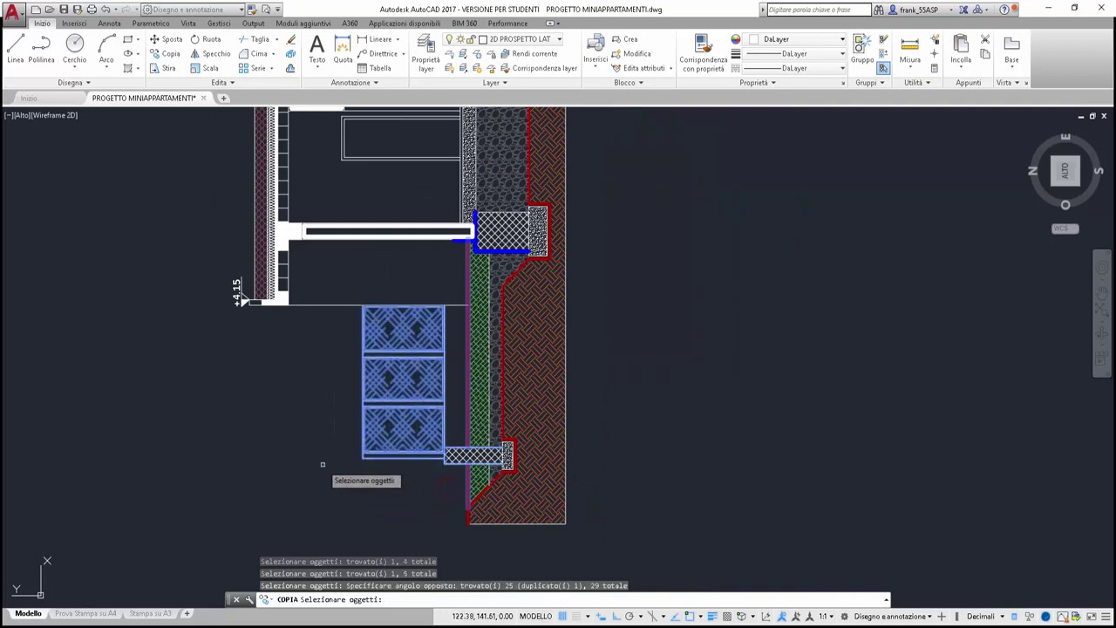
key(Return)
Place the copied window detail below the side elevation with Ortho turned off
scroll(279, 424, down, 2)
scroll(538, 231, down, 3)
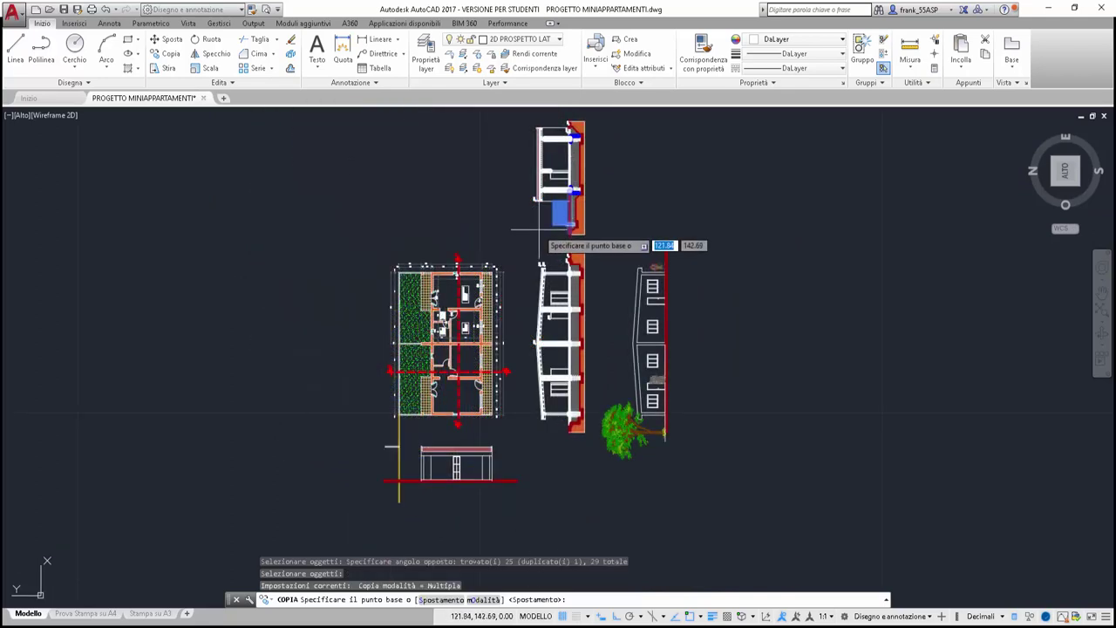
click(538, 231)
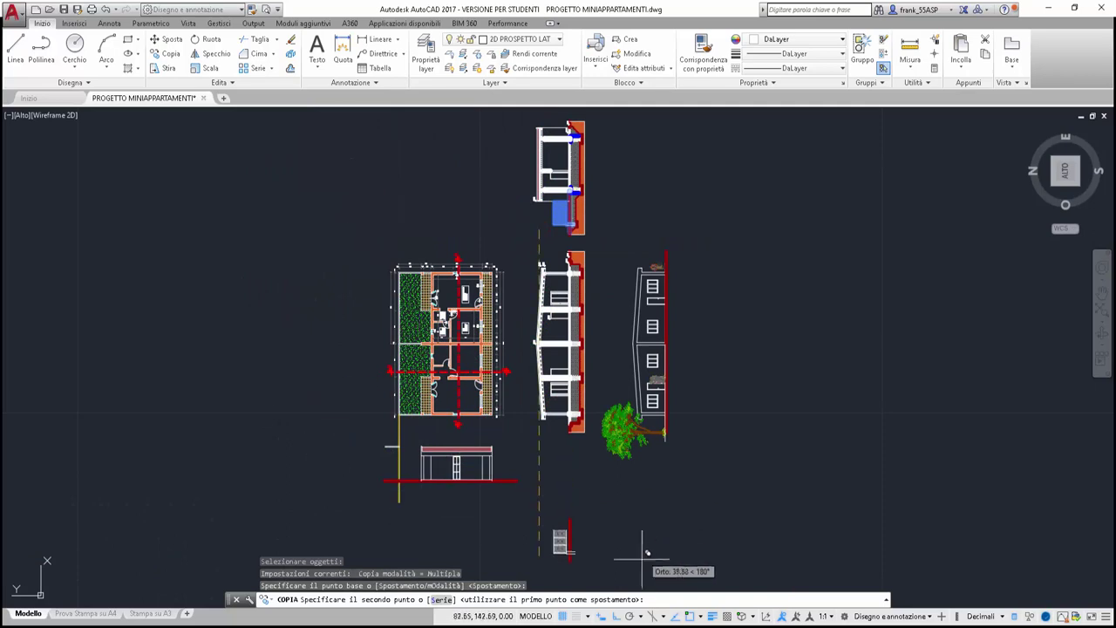
click(613, 616)
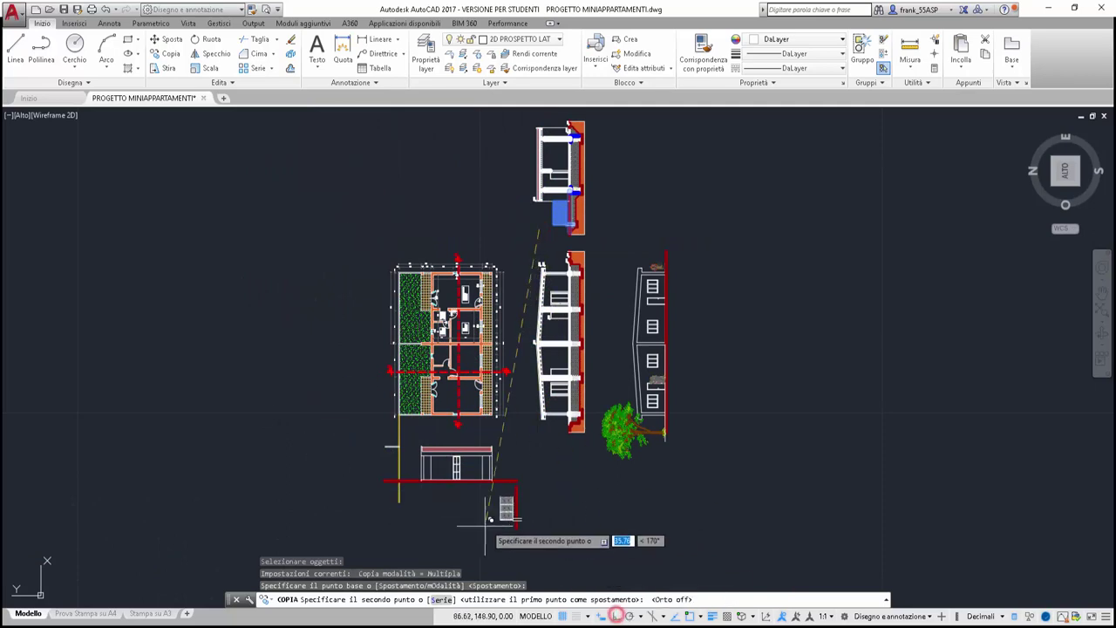
click(397, 533)
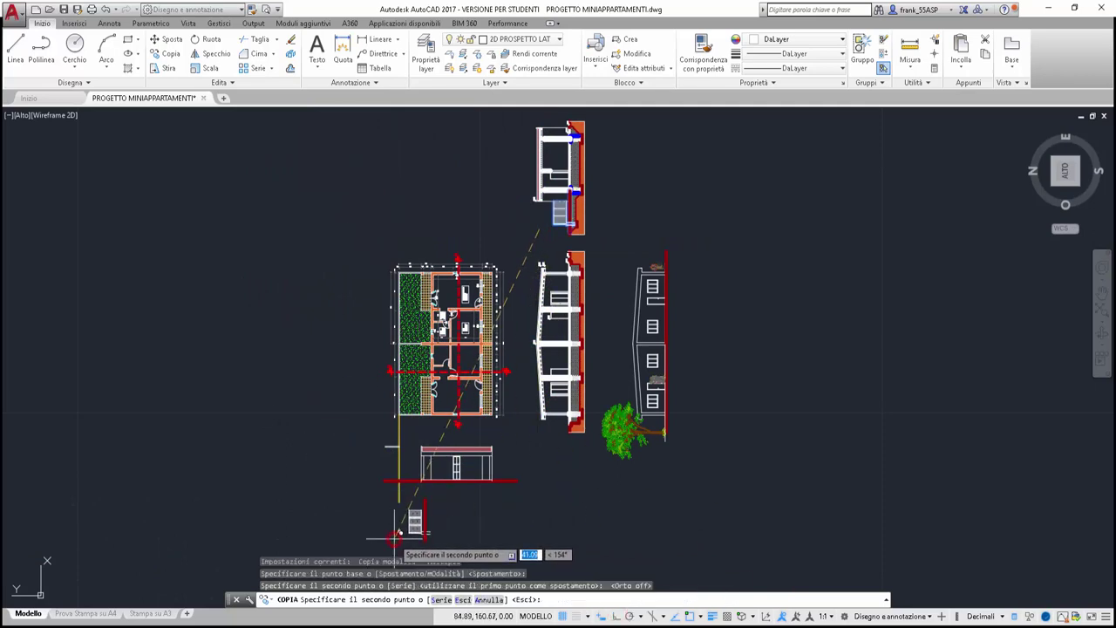
key(Escape)
scroll(410, 545, up, 8)
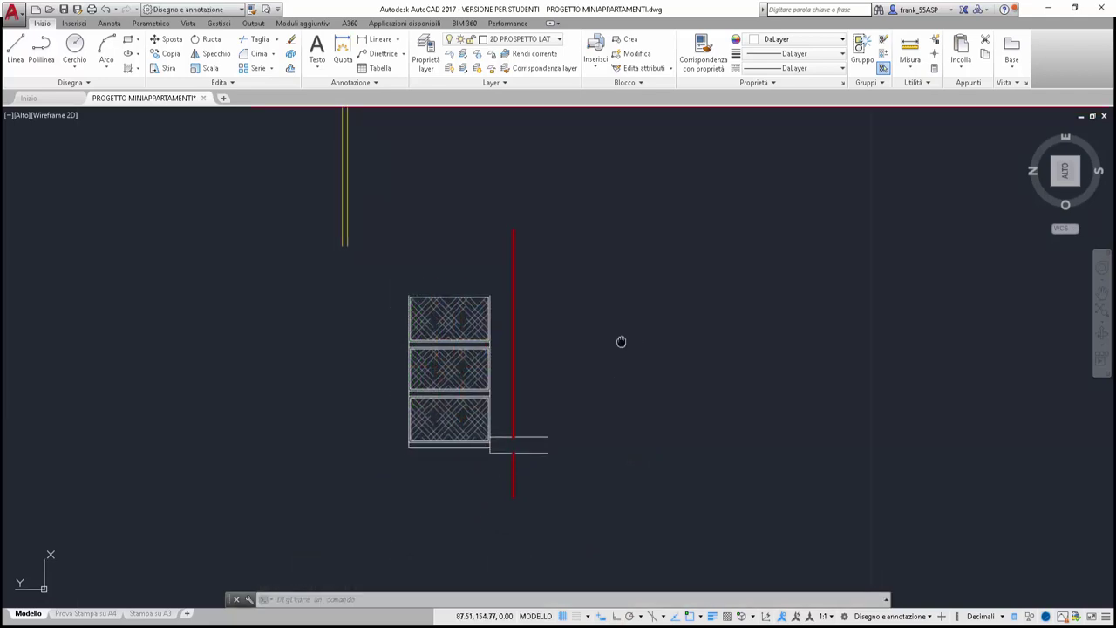
Rotate the copied window detail 270° about its bottom corner so the panels lie side by side
middle_drag(620, 341, 633, 316)
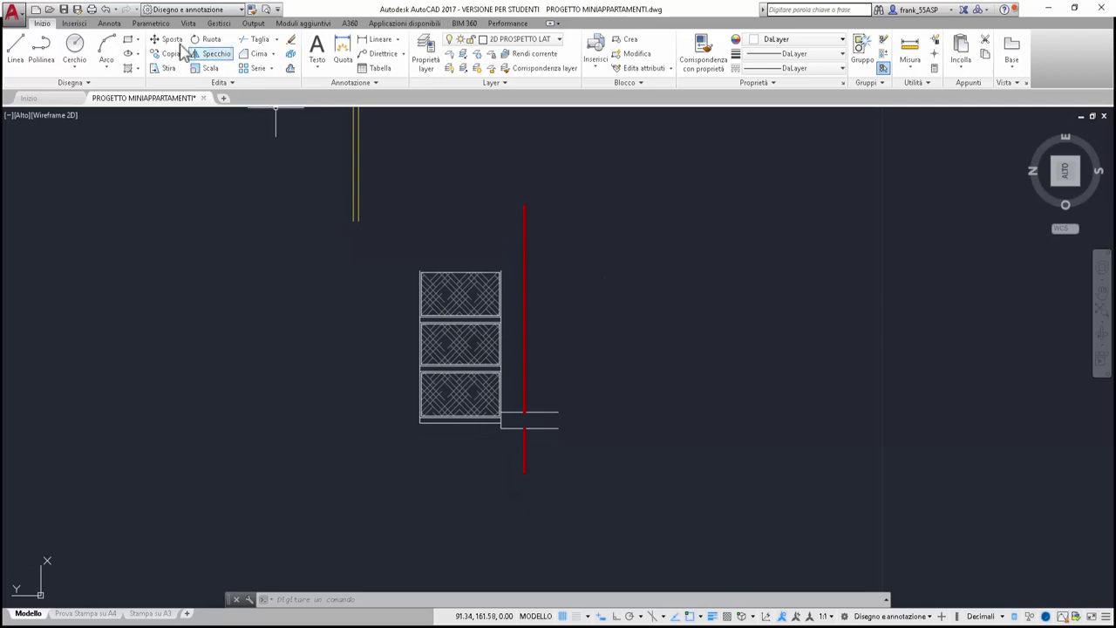
click(201, 39)
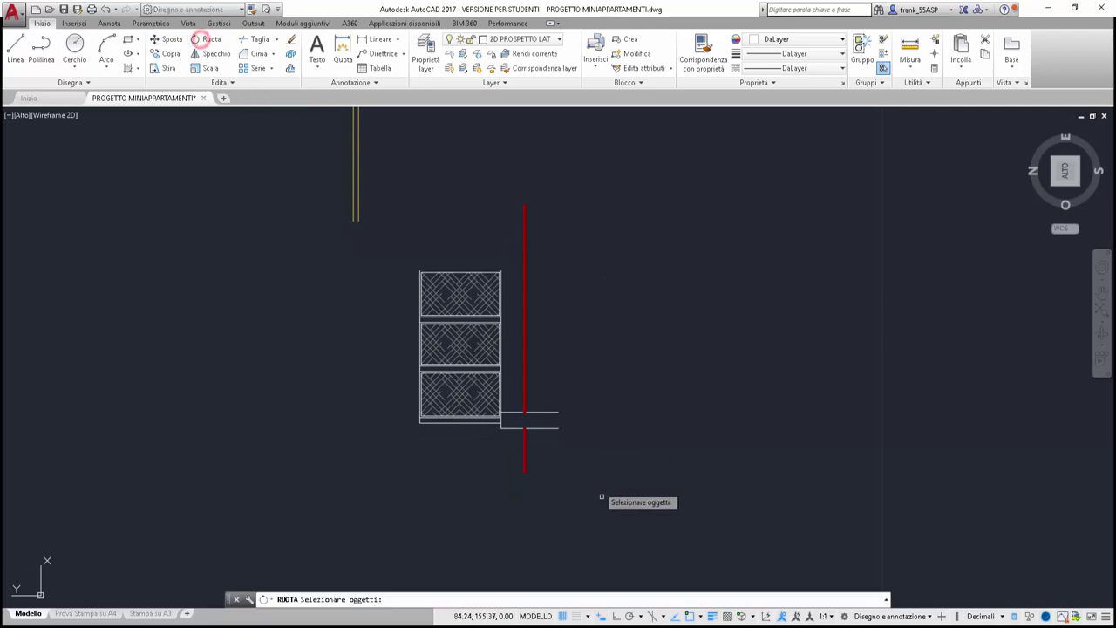
click(654, 547)
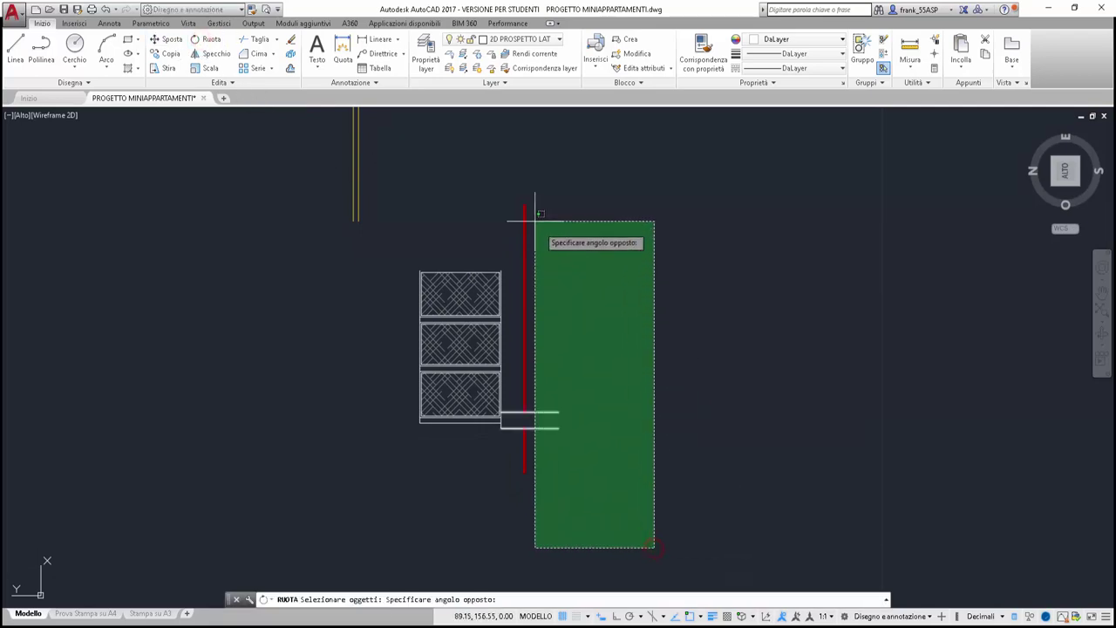
click(400, 182)
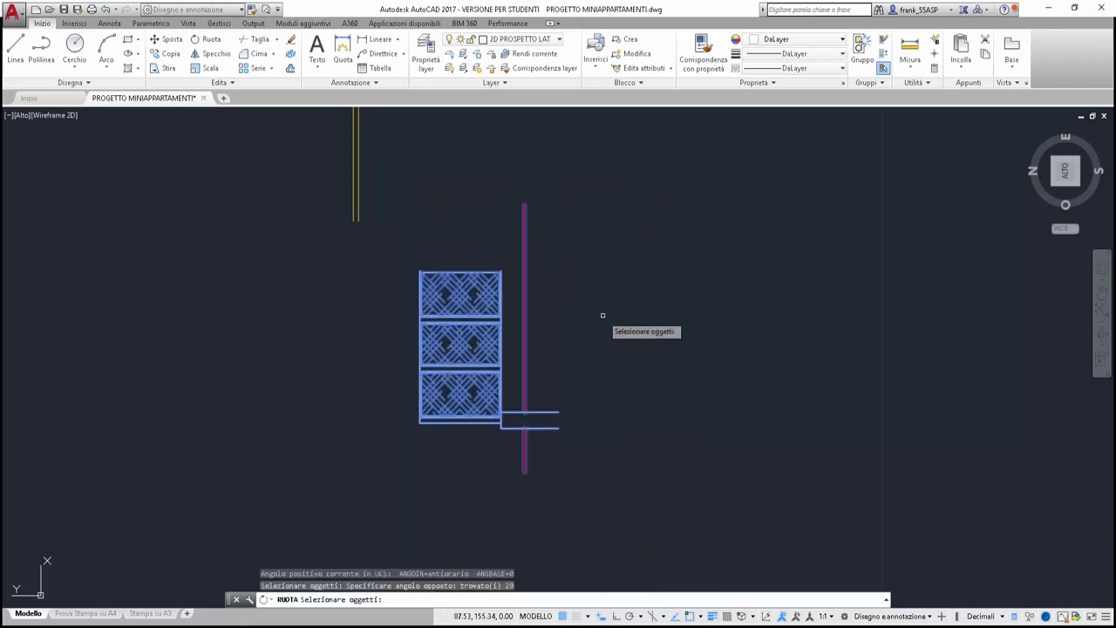
key(Return)
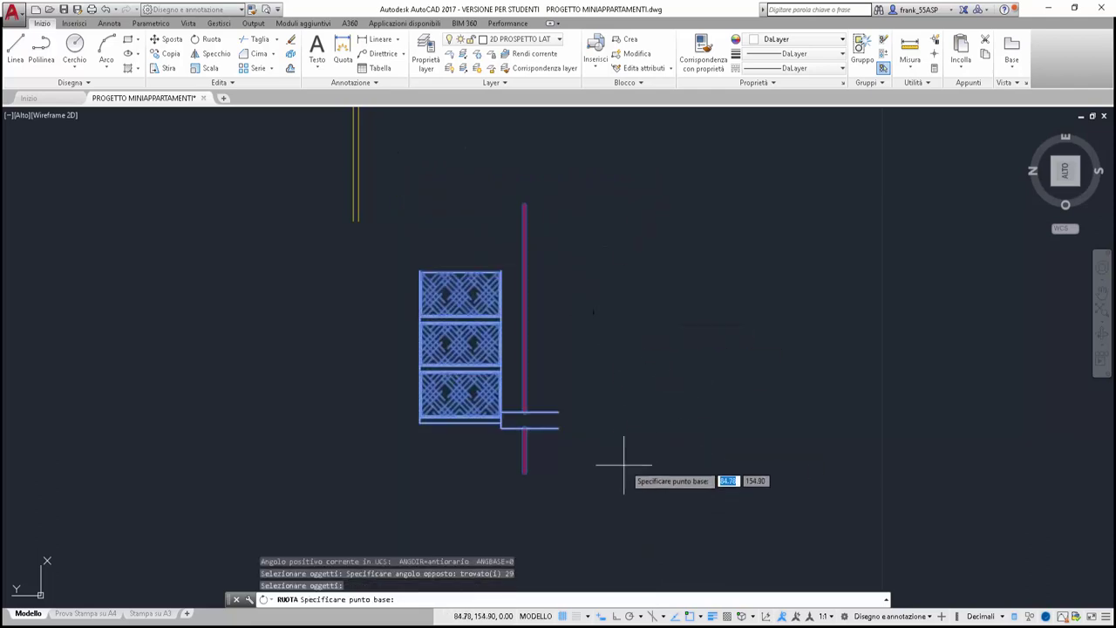
click(558, 428)
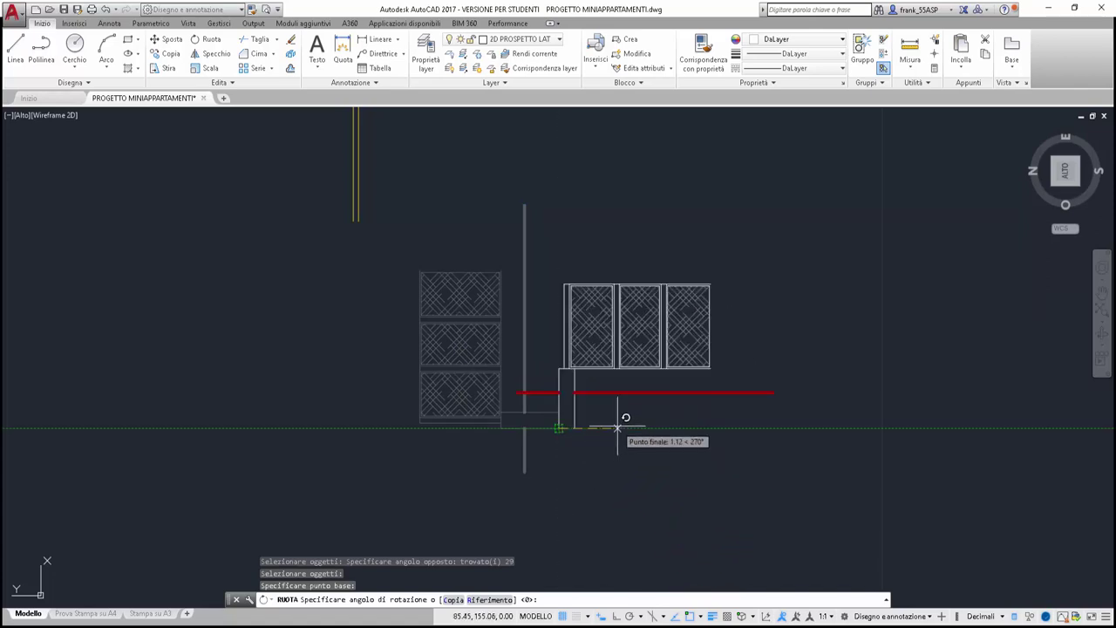
click(617, 427)
Shorten the right and left short vertical lines to 0.45 so both end on the red line
scroll(617, 425, up, 4)
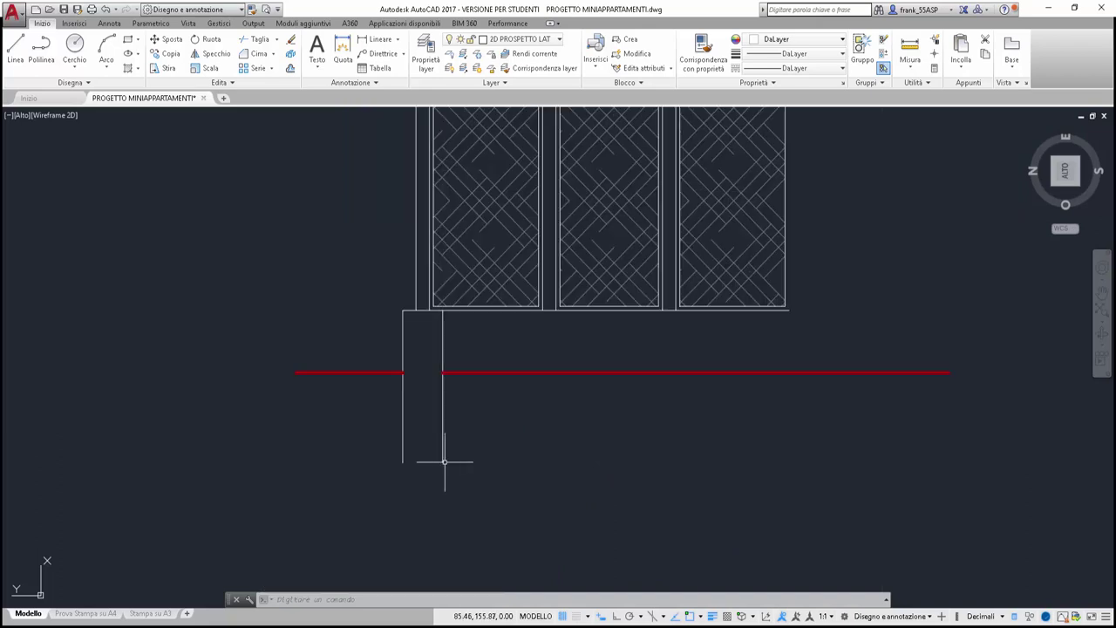
click(443, 462)
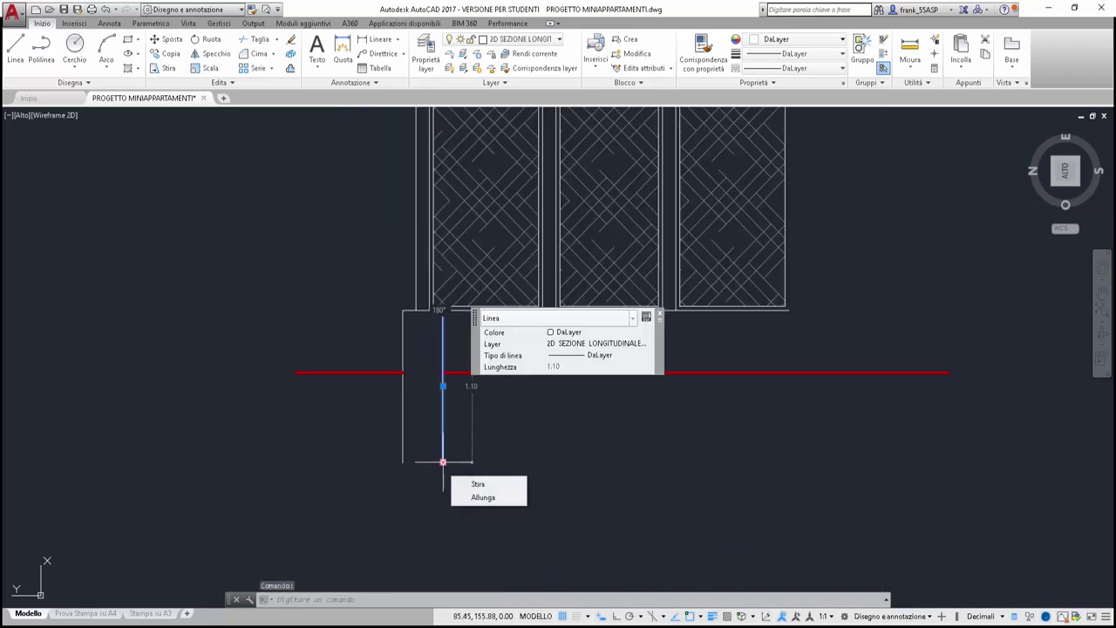
click(443, 462)
click(443, 373)
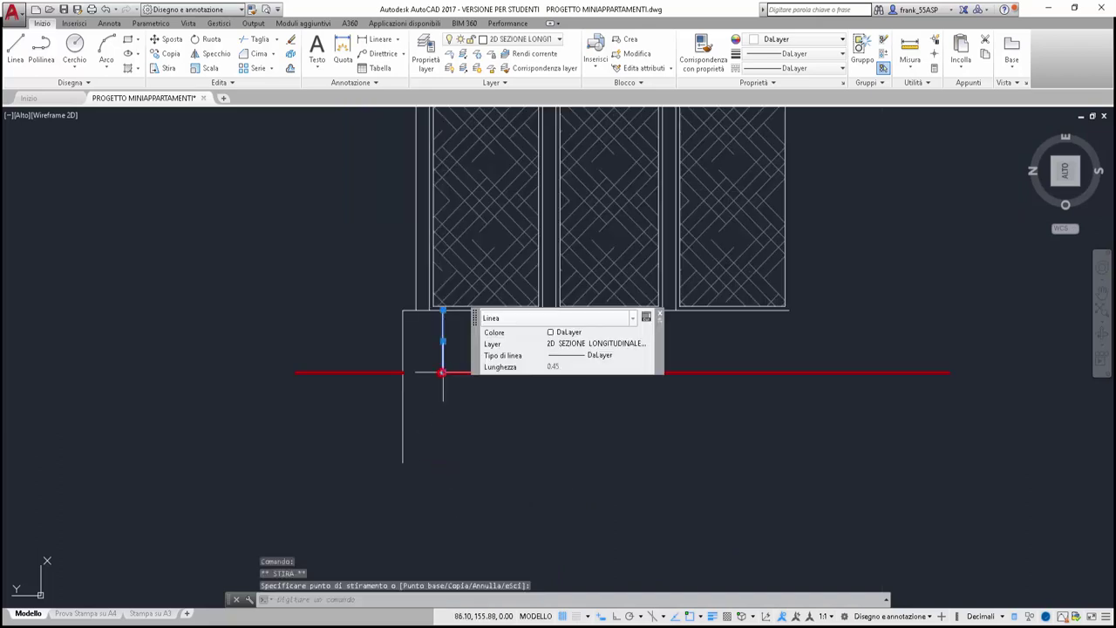
click(404, 455)
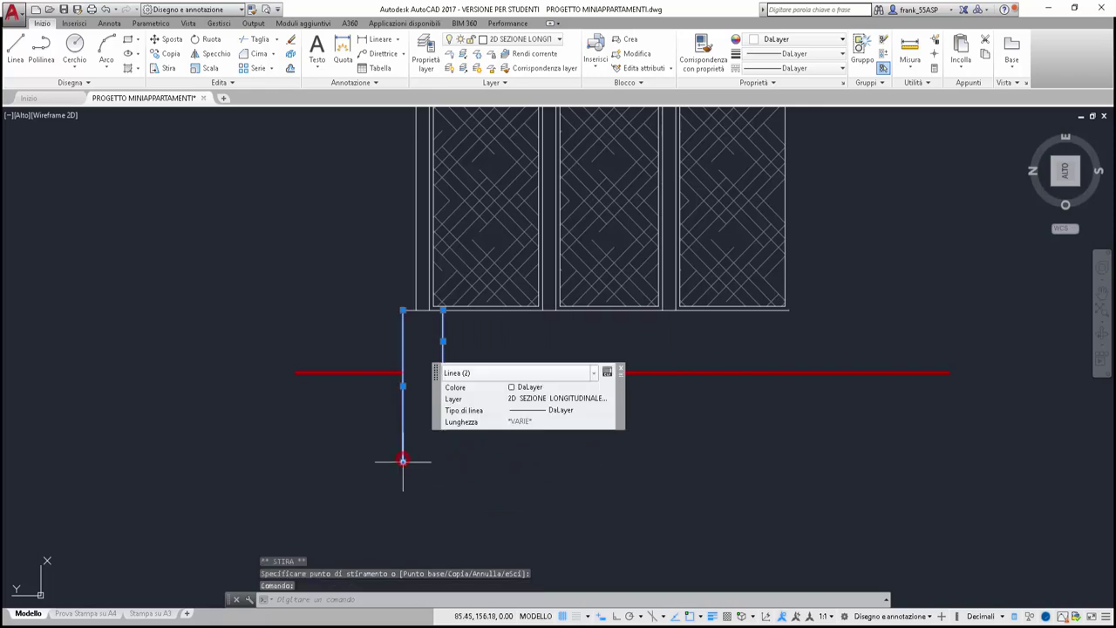
click(403, 461)
click(403, 372)
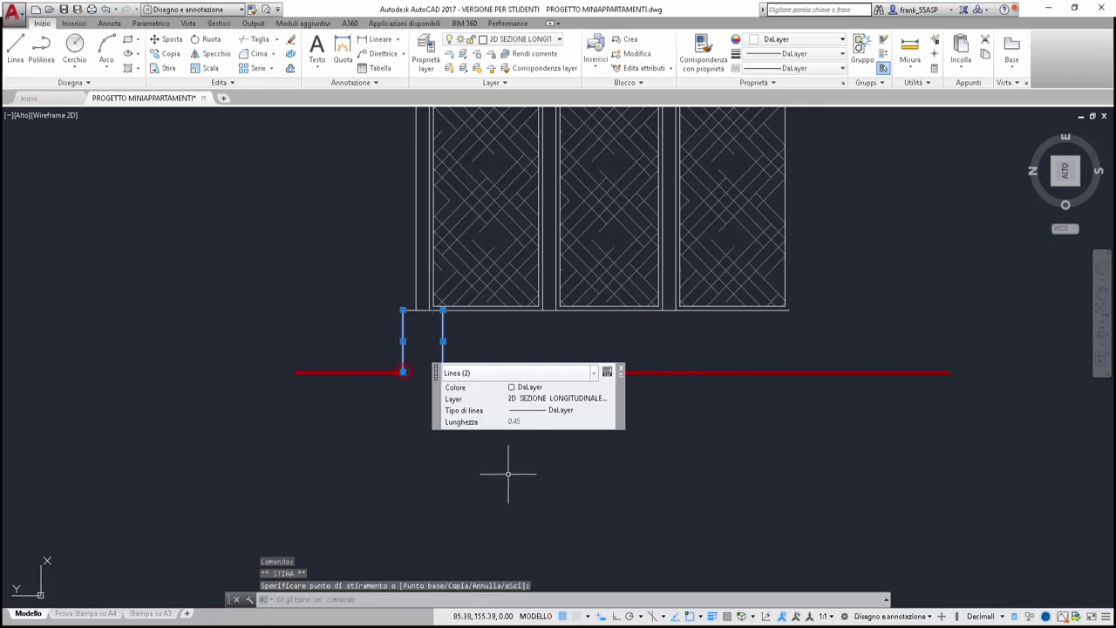
scroll(514, 503, down, 3)
scroll(605, 398, down, 2)
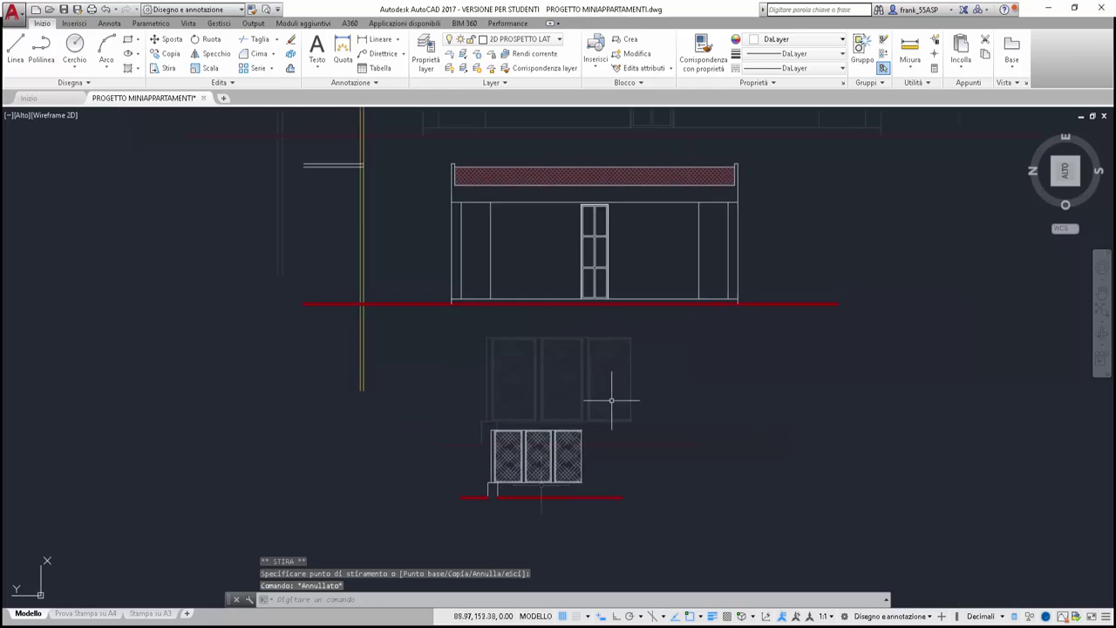
key(Escape)
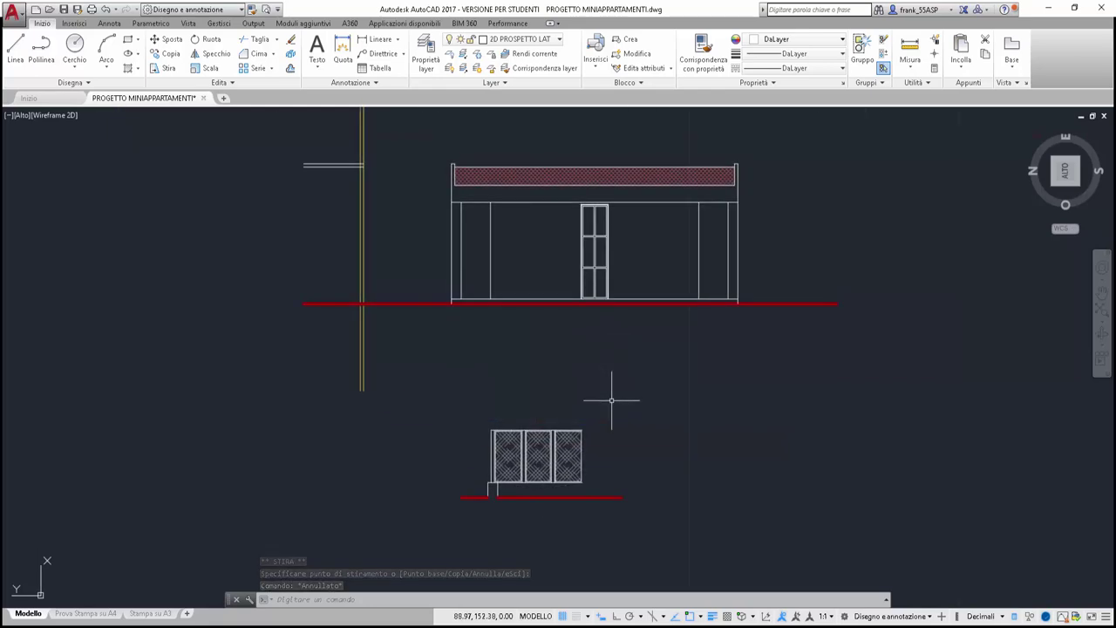